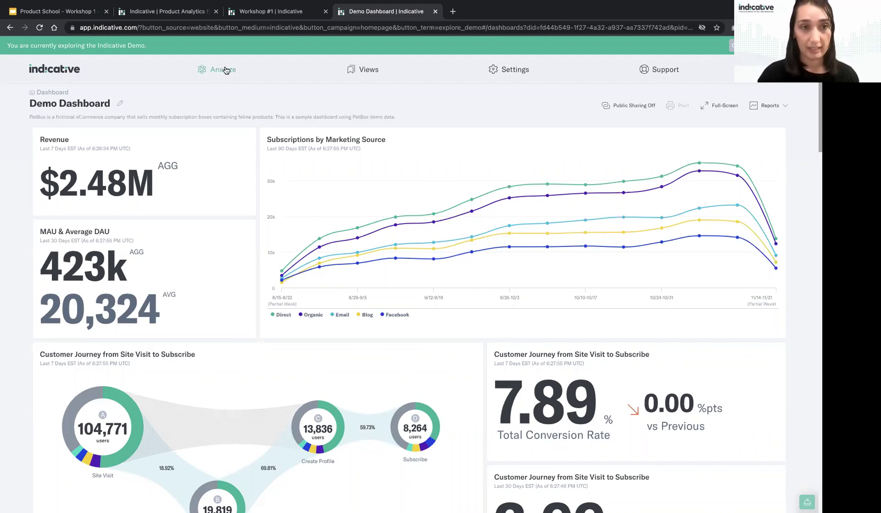
Step: Open a new Segmentation analysis and browse the Data Dictionary's events, event properties, user properties and user segments
click(226, 70)
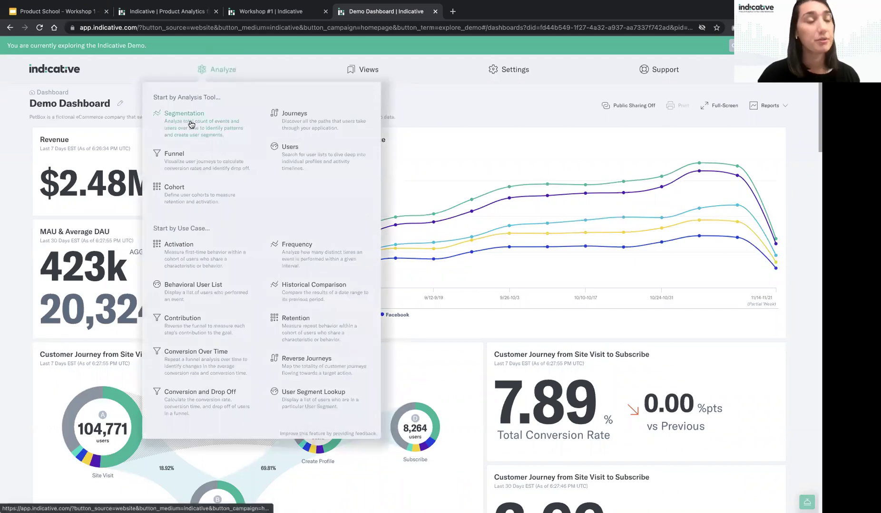
click(191, 125)
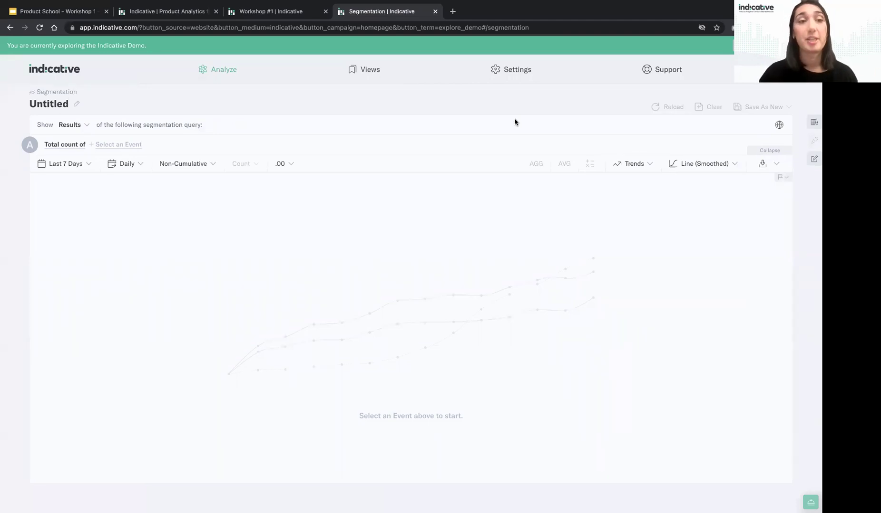
click(814, 124)
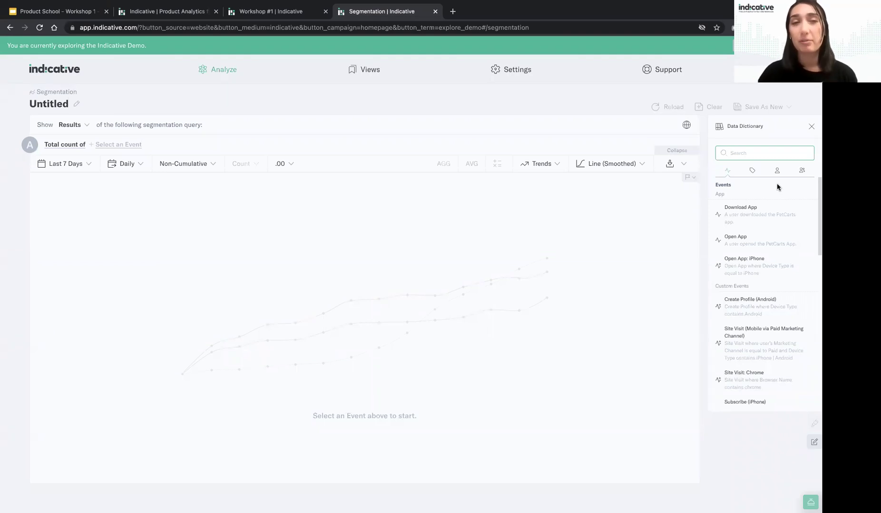
click(752, 173)
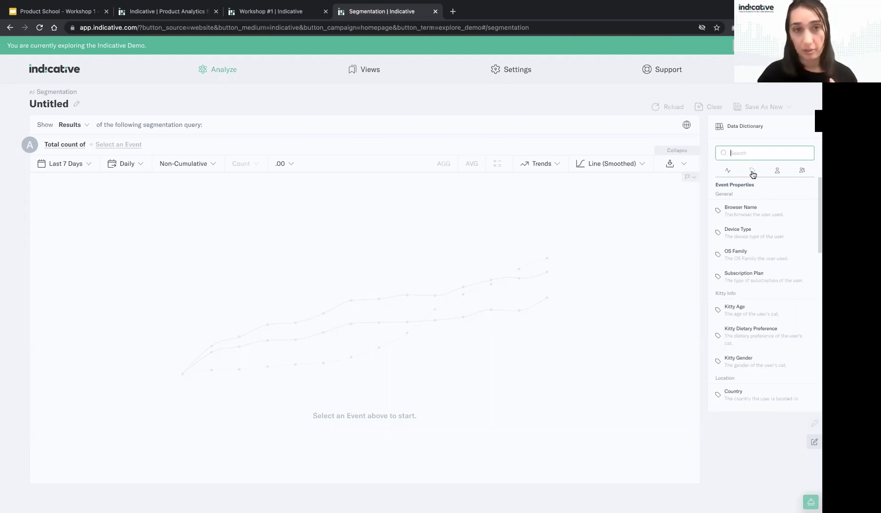
click(774, 172)
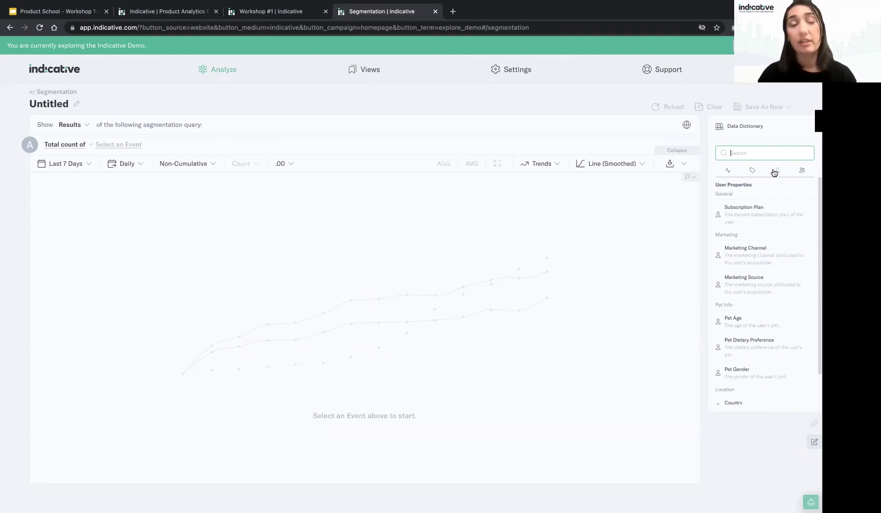
click(801, 172)
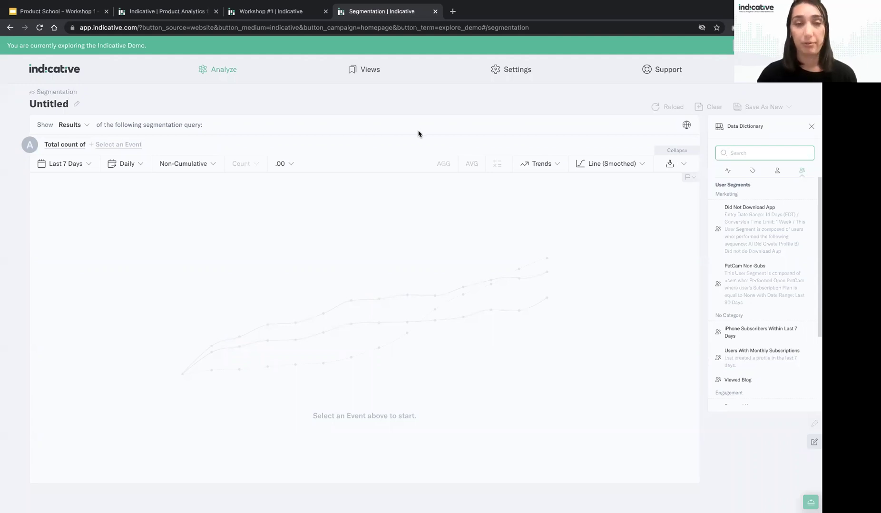
Step: Create a new dashboard named "Workshop: Product School" in the Public folder
click(372, 71)
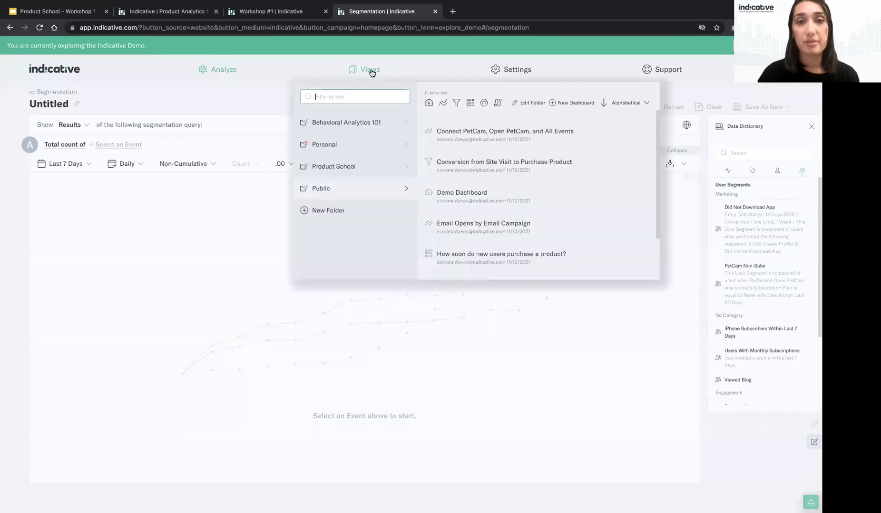
click(569, 103)
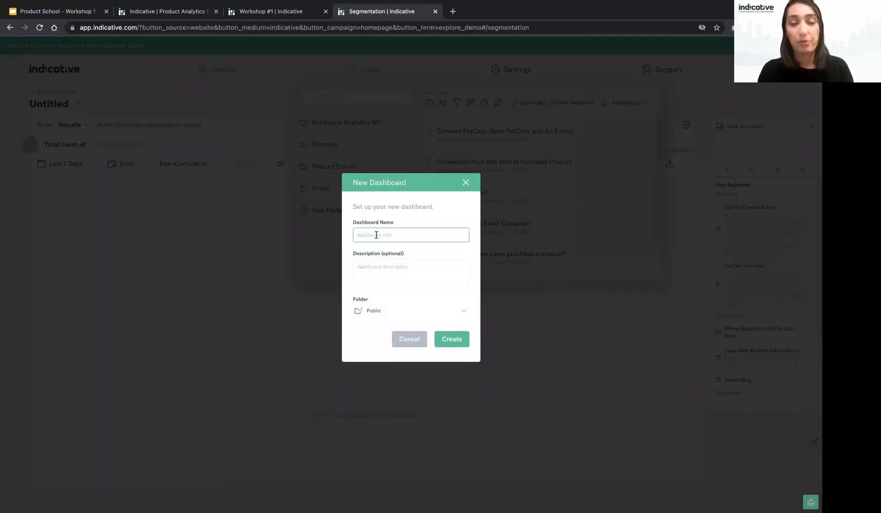
text(Work)
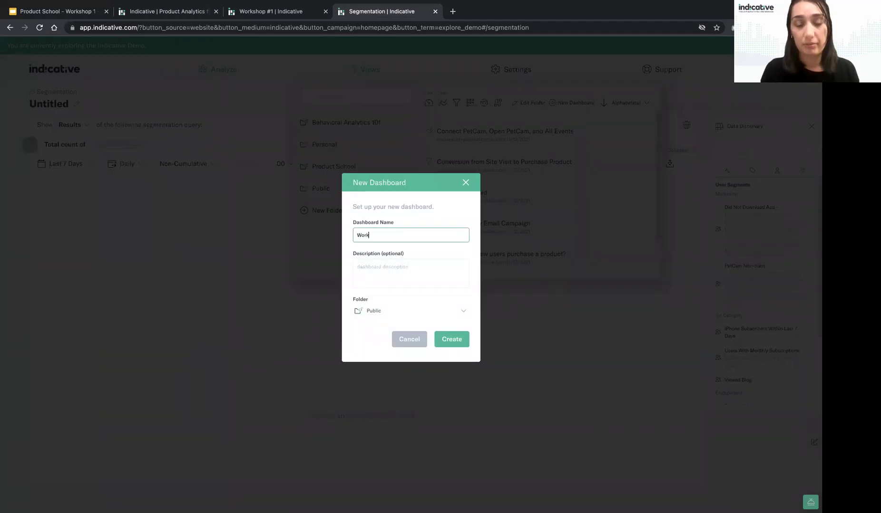
text(shop)
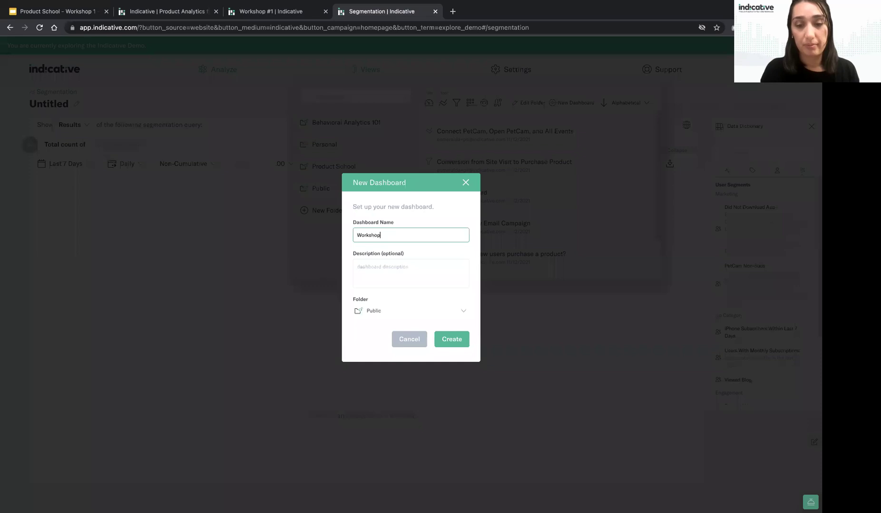
text(: Product School)
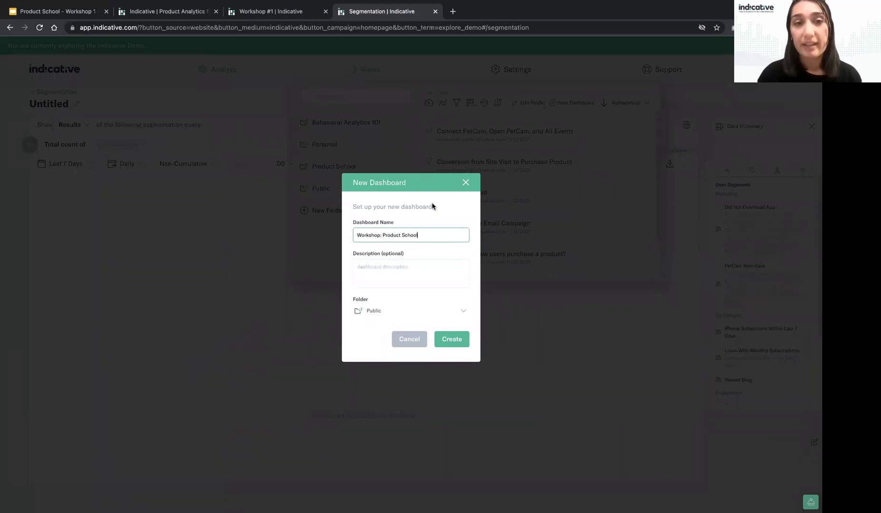
click(452, 341)
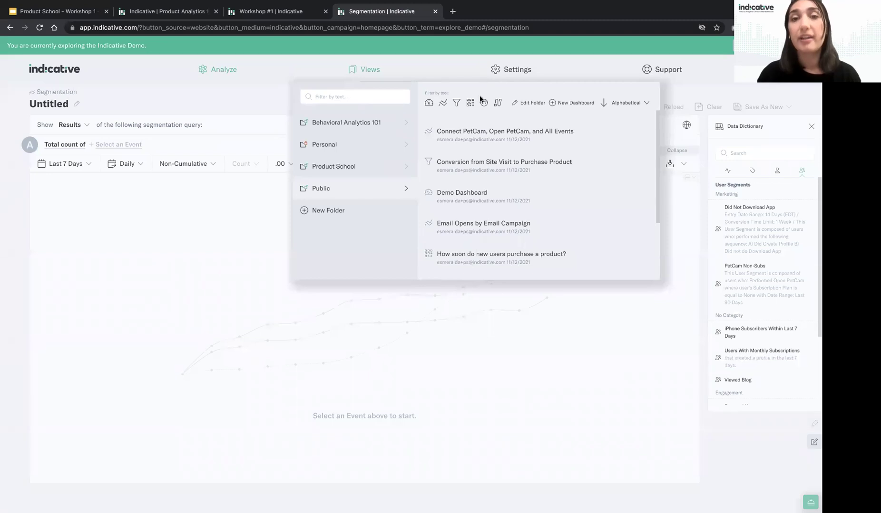
click(240, 257)
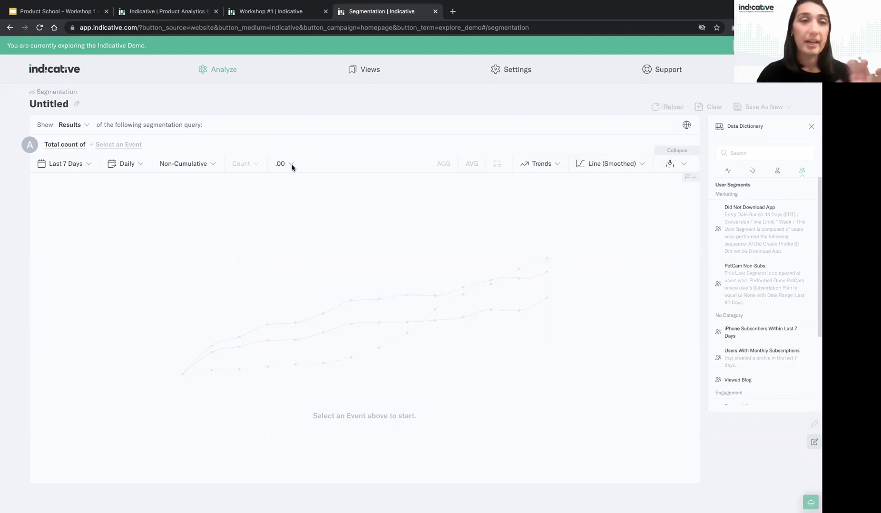
Step: In the Workshop #1 dashboard, clear all bullet text beneath "Let's build a product roadmap to increase subscriptions!", leaving one empty bullet
click(263, 14)
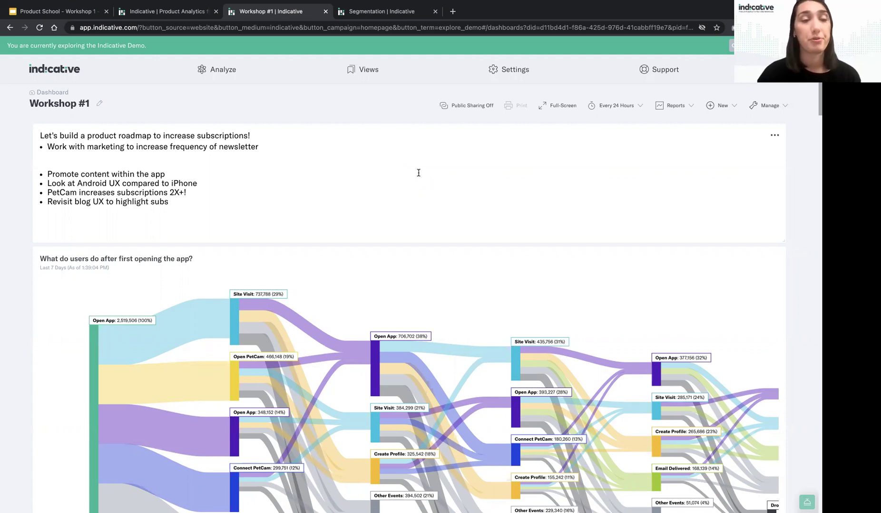
scroll(236, 138, down, 2)
drag(177, 151, 46, 122)
key(BackSpace)
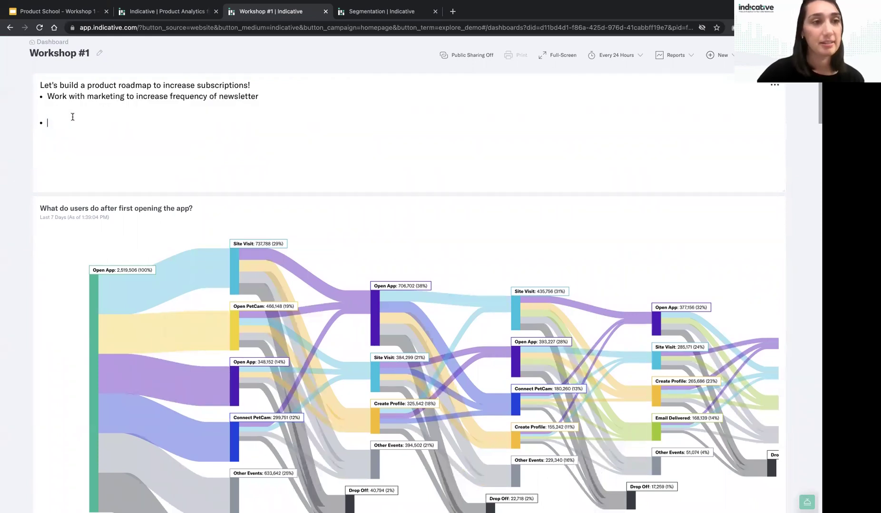
drag(42, 114, 56, 86)
key(BackSpace)
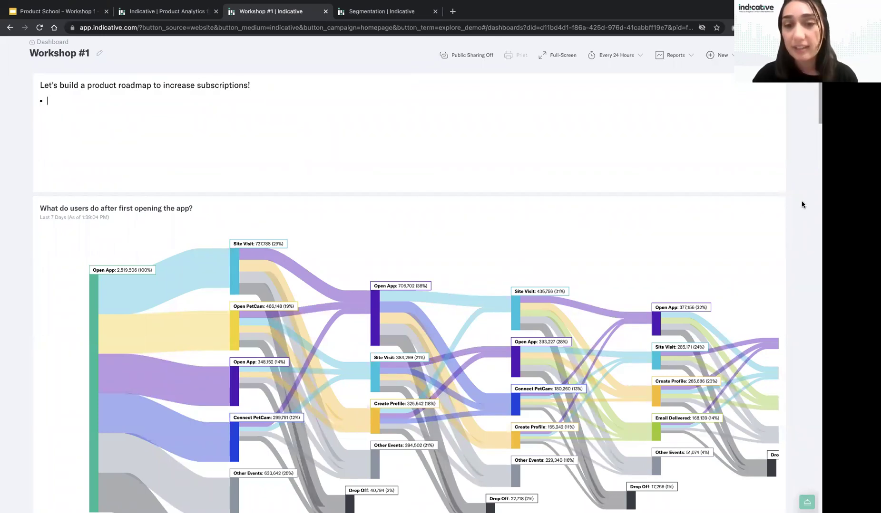
Step: Review the Workshop #1 dashboard's reports on user paths, subscription drop-off, PetCam, OS family, country and blog impact, and return to the roadmap note
scroll(802, 205, down, 3)
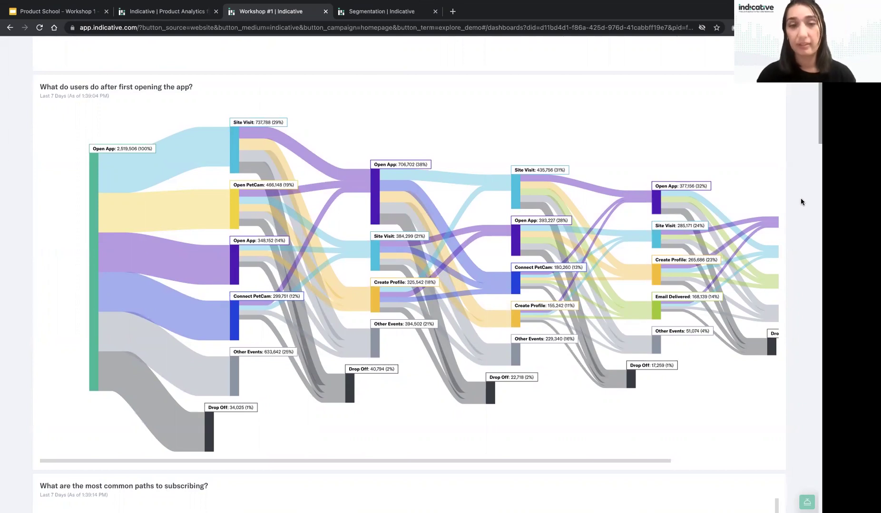
scroll(800, 201, down, 9)
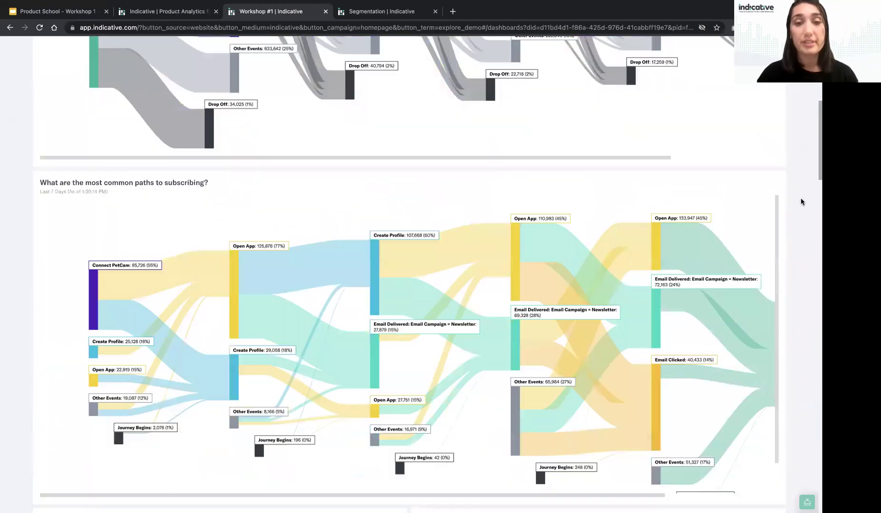
scroll(800, 202, down, 6)
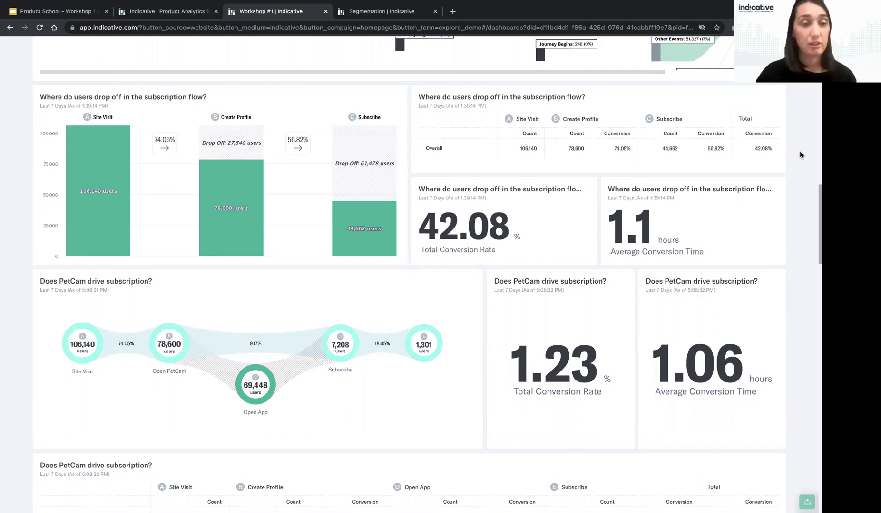
scroll(800, 155, down, 2)
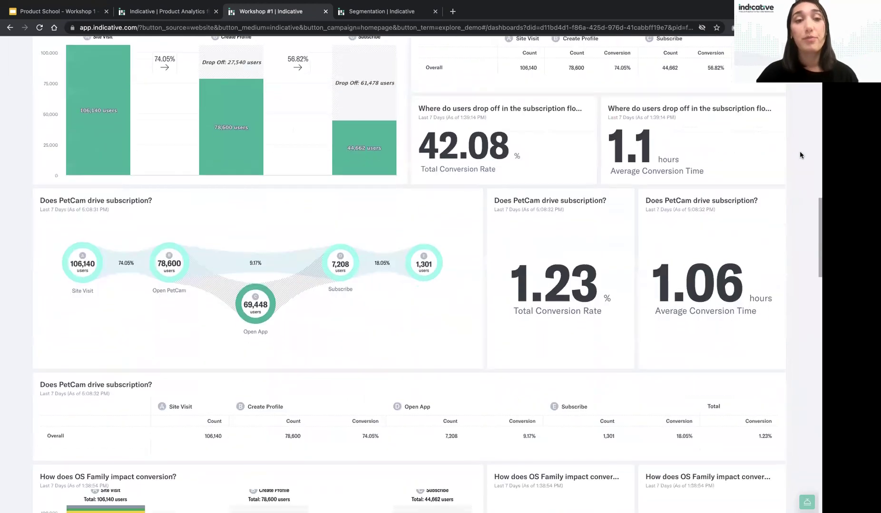
scroll(463, 205, down, 1)
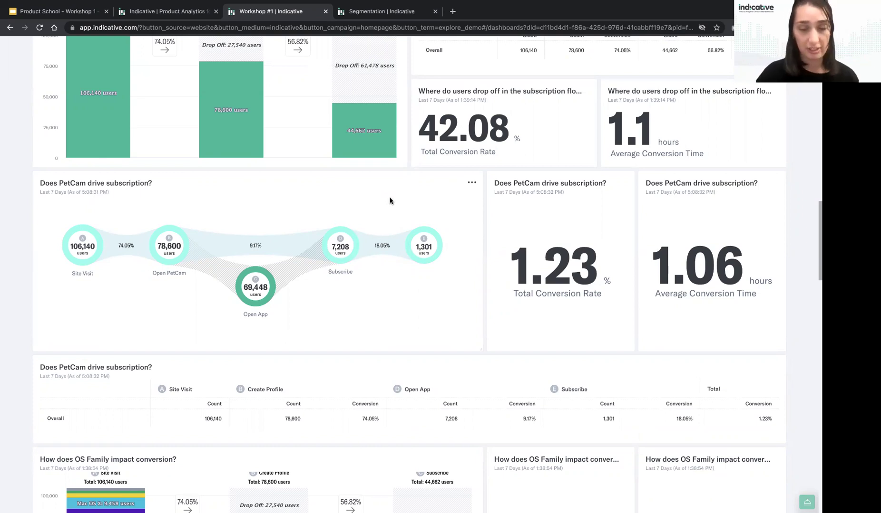
scroll(390, 201, down, 1)
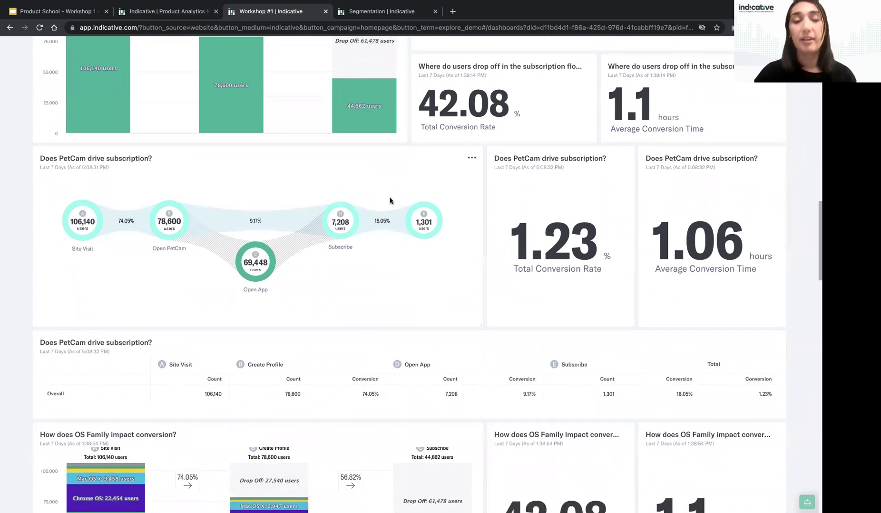
scroll(390, 201, down, 5)
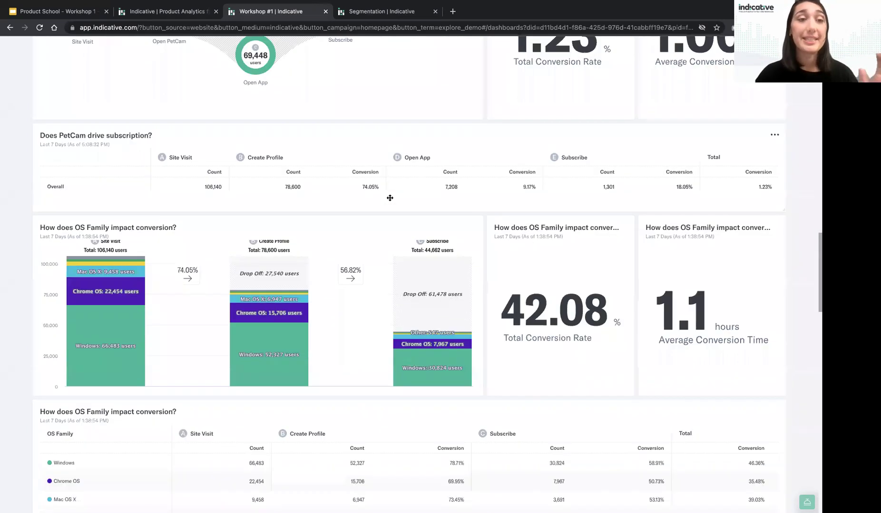
scroll(389, 198, down, 3)
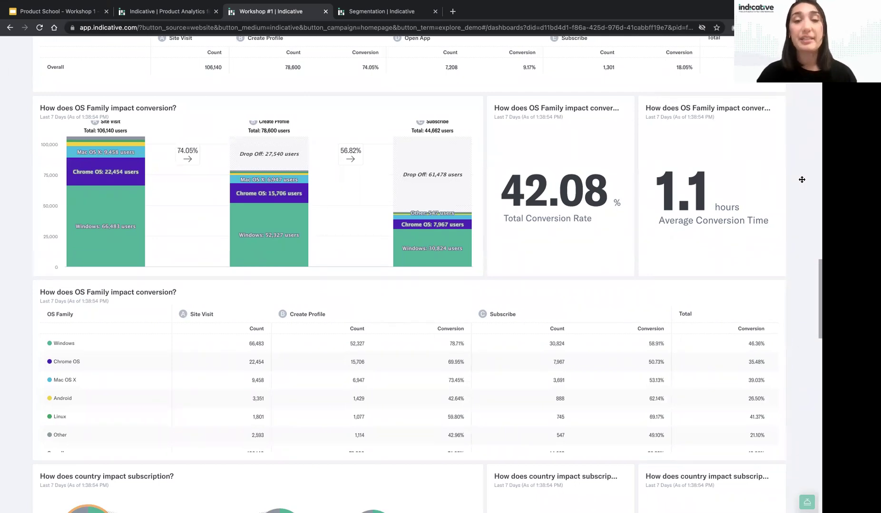
scroll(801, 179, down, 6)
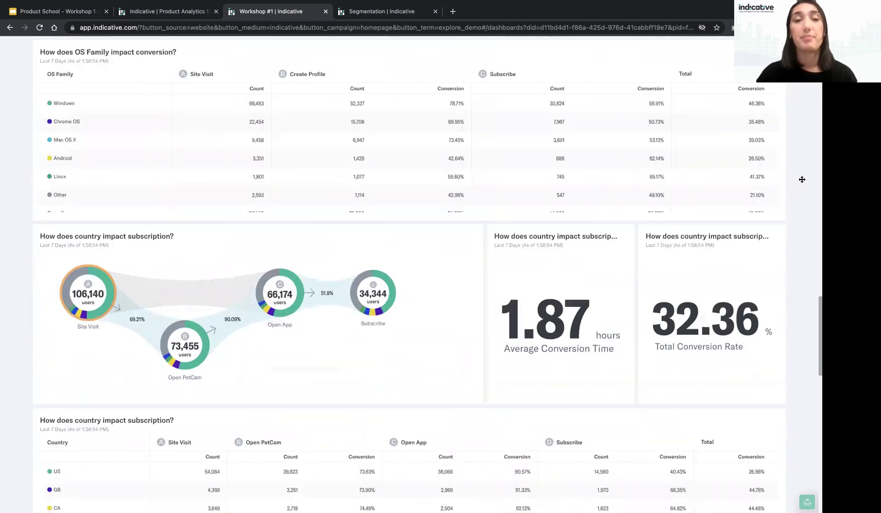
scroll(313, 230, down, 9)
scroll(309, 177, down, 2)
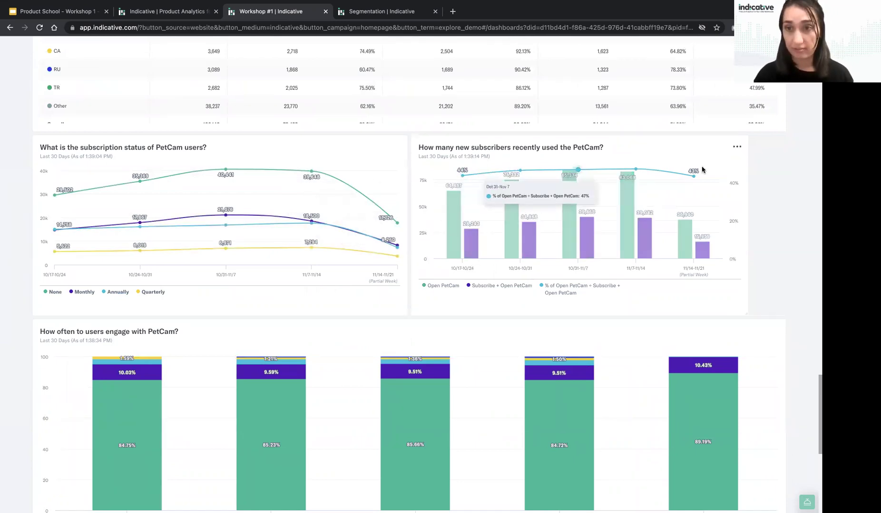
scroll(782, 270, down, 1)
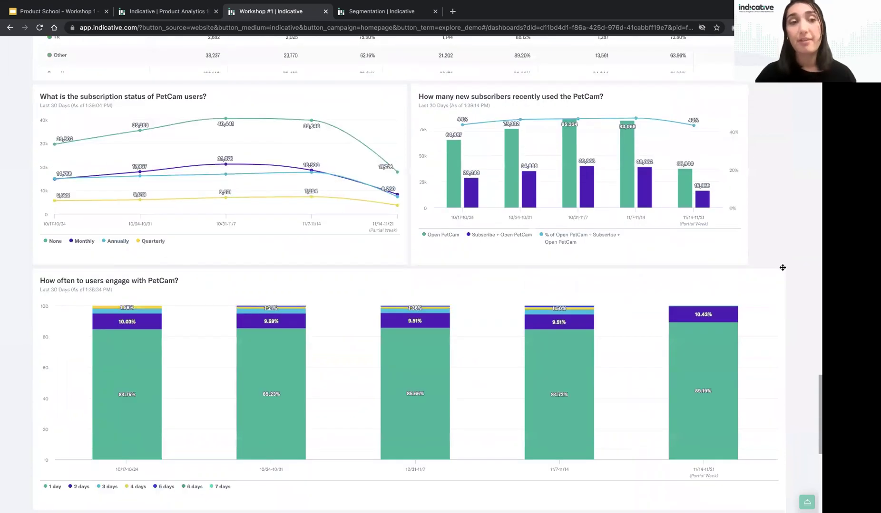
scroll(782, 269, down, 3)
scroll(782, 268, down, 1)
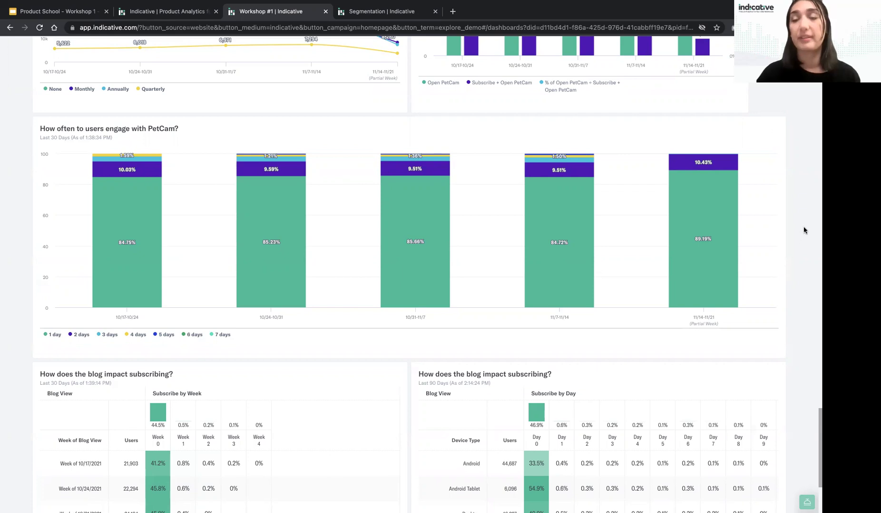
scroll(803, 230, down, 1)
scroll(803, 230, down, 2)
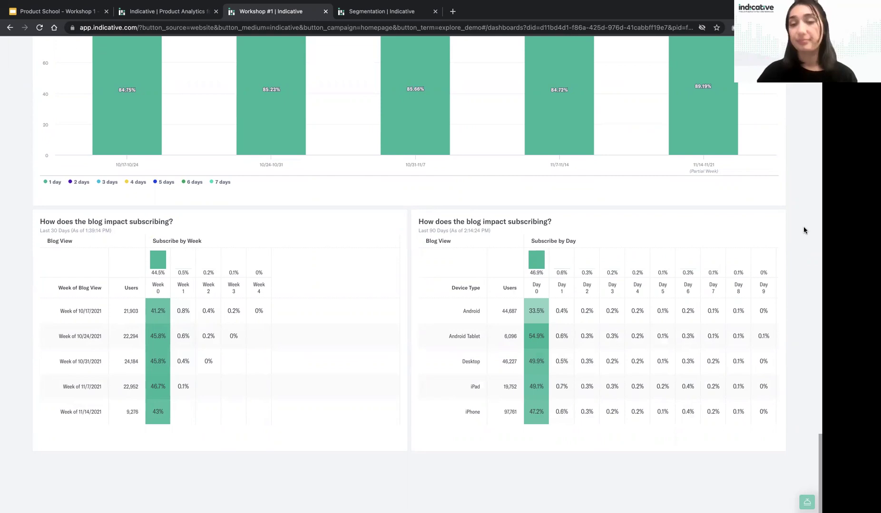
scroll(803, 228, up, 3)
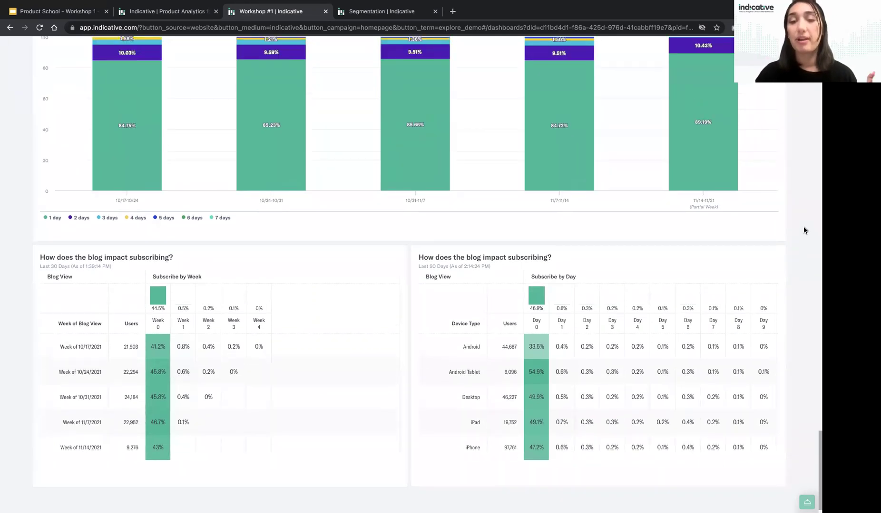
scroll(803, 230, up, 1)
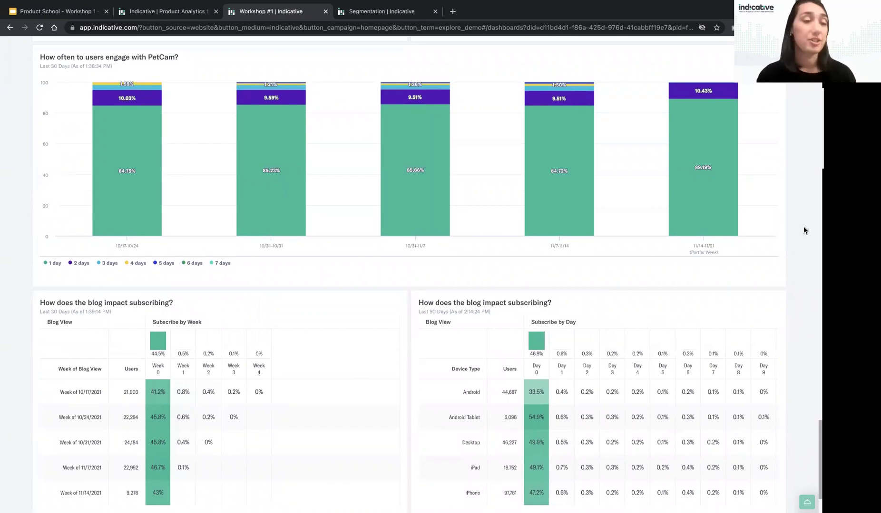
scroll(803, 230, up, 5)
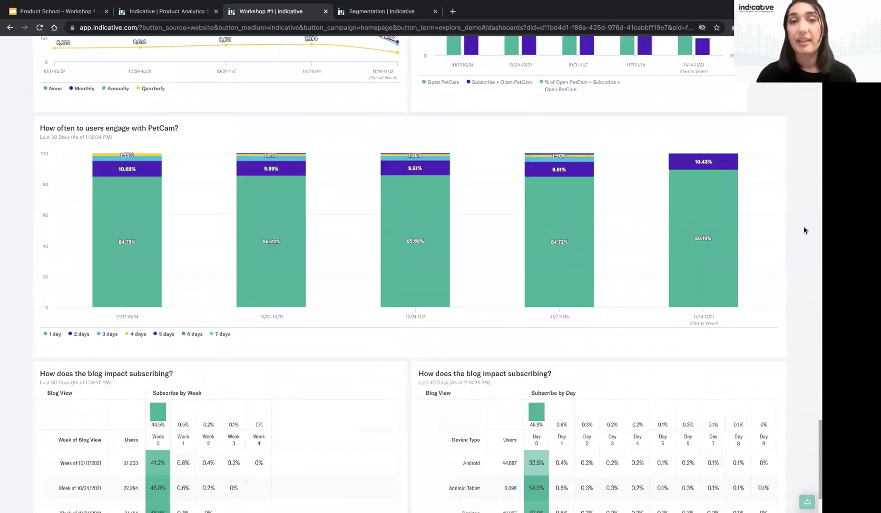
scroll(803, 230, up, 7)
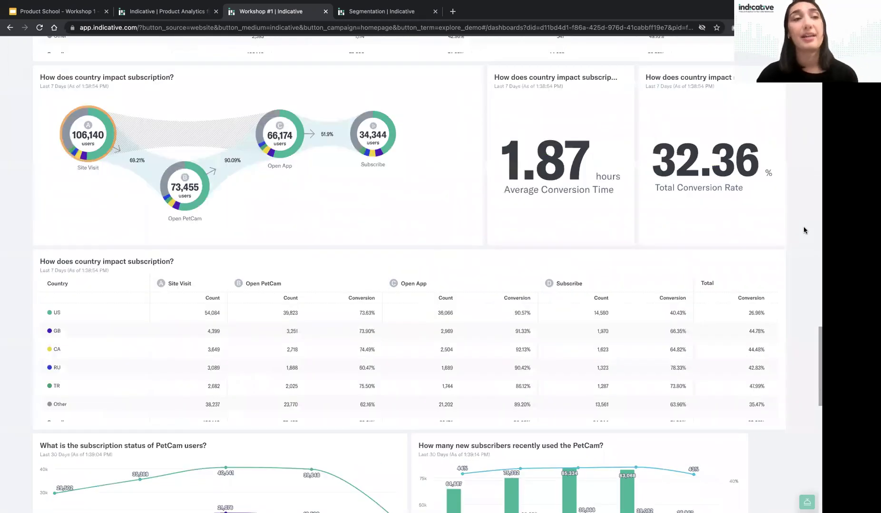
scroll(803, 230, up, 6)
scroll(803, 230, up, 9)
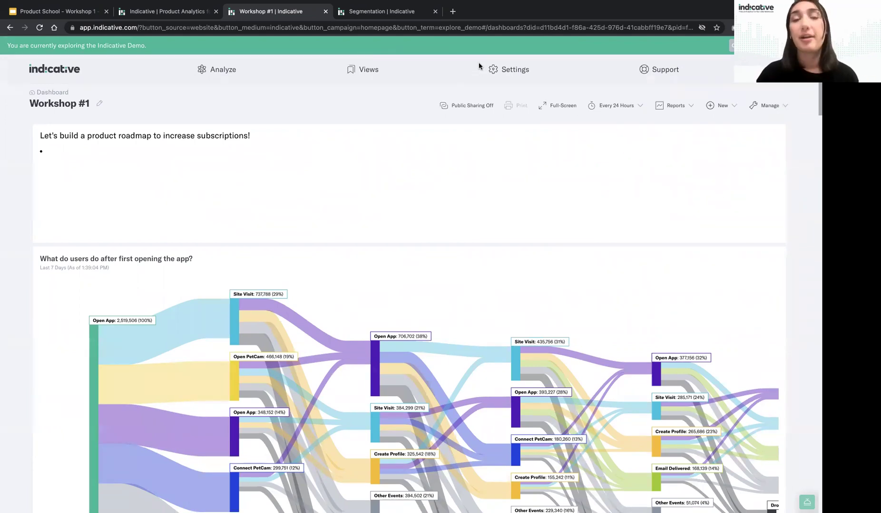
Step: Open the Journeys analysis tool and clear the preloaded journey ending with Subscribe
click(226, 72)
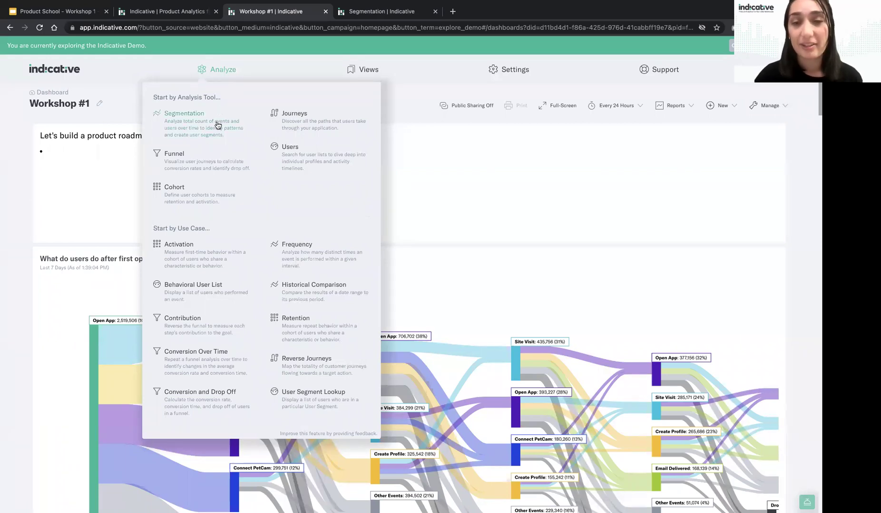
click(294, 115)
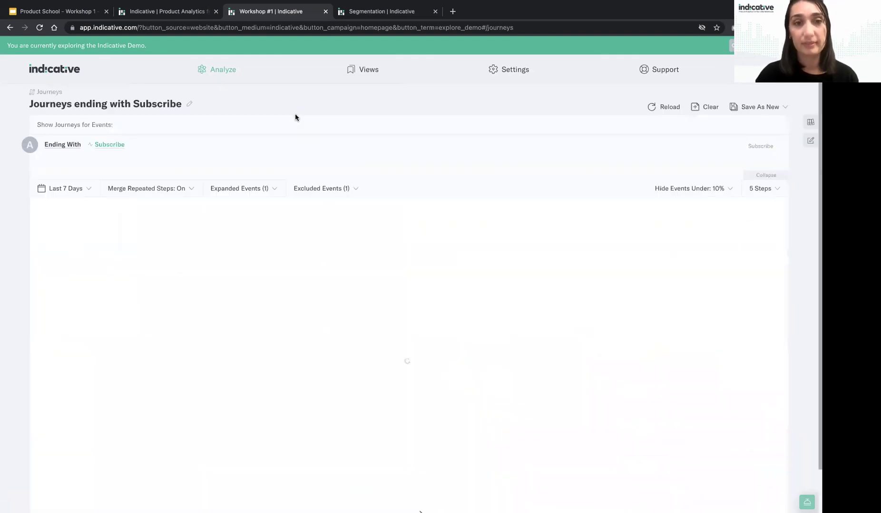
click(707, 109)
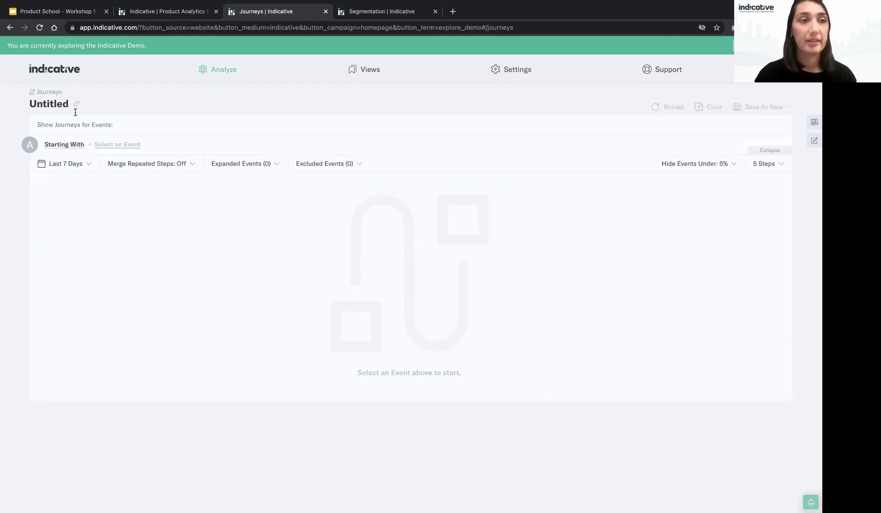
Step: Title the blank journey "What are the most common paths after opening the app?"
click(48, 103)
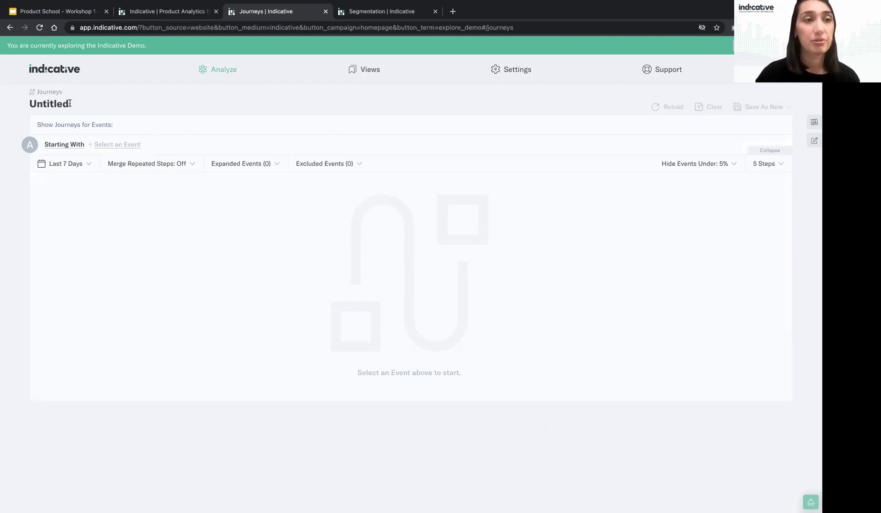
double_click(27, 103)
key(BackSpace)
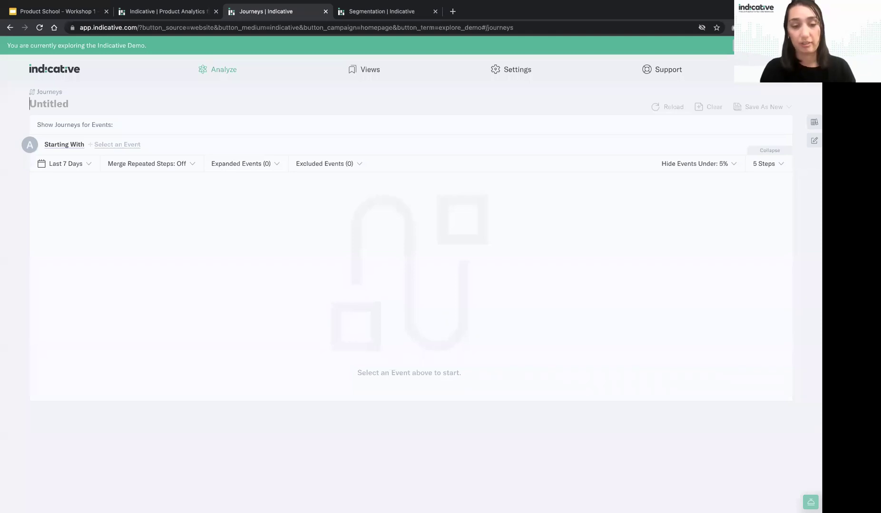
text(What are t)
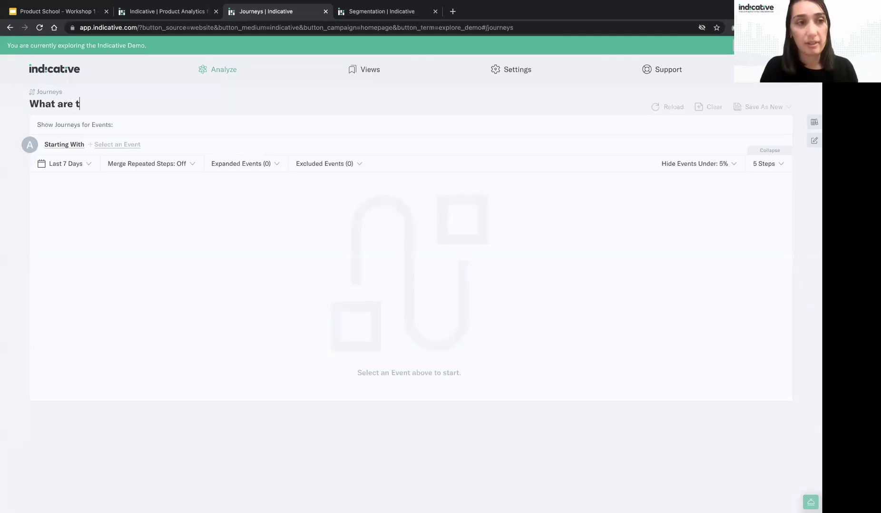
text(he most common p)
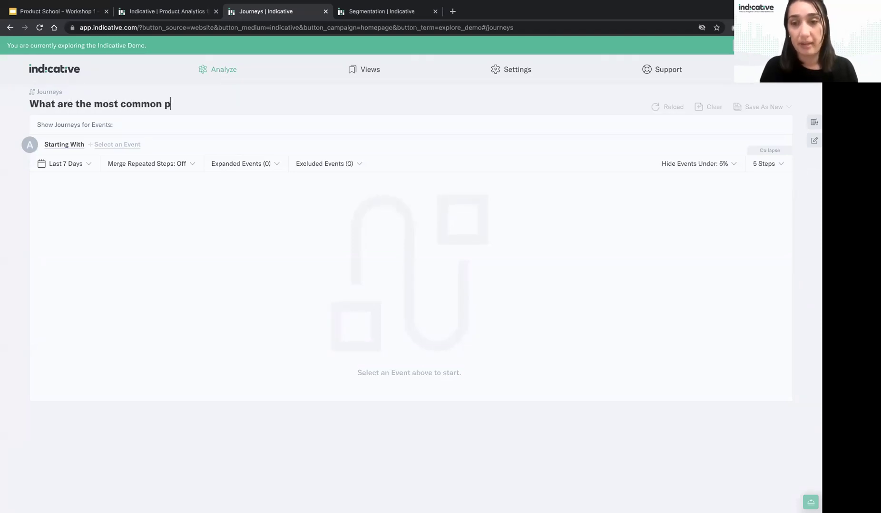
text(aths after ope)
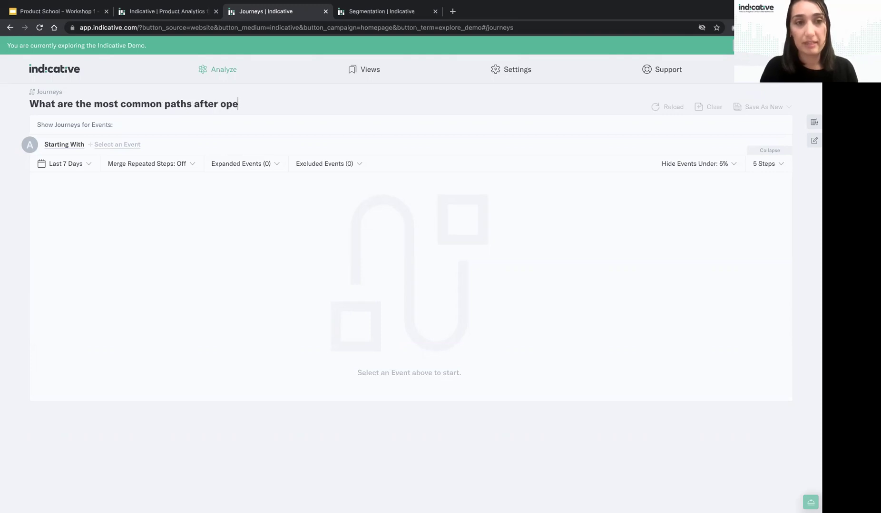
text(neing hte)
key(BackSpace)
key(BackSpace)
key(BackSpace)
text(the app?)
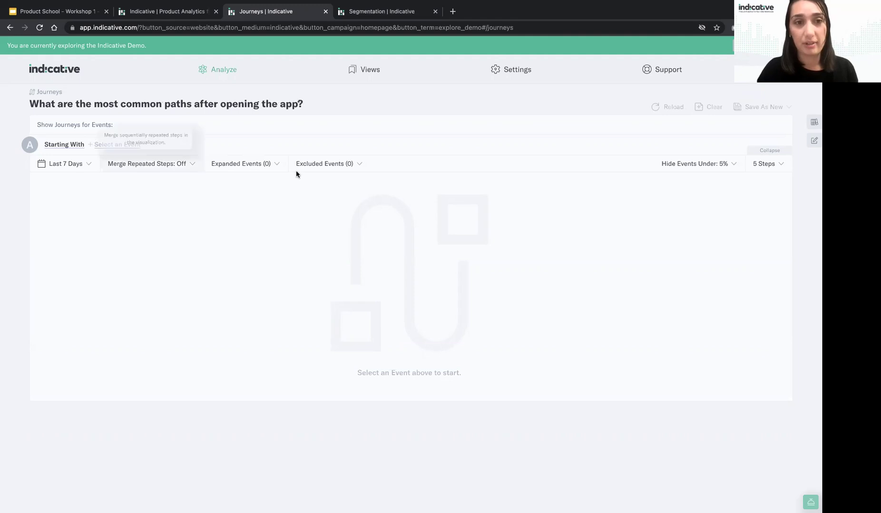
click(413, 120)
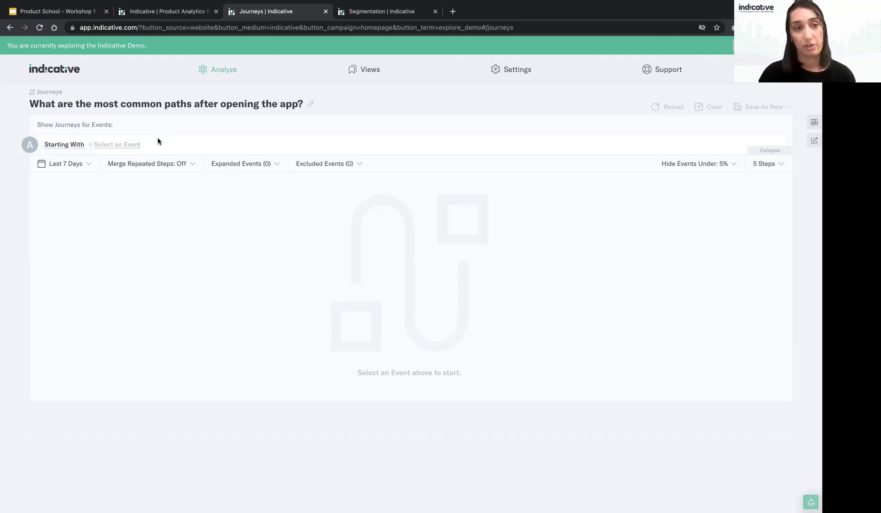
Step: Set the journey's starting event to Open App and run the analysis
click(110, 149)
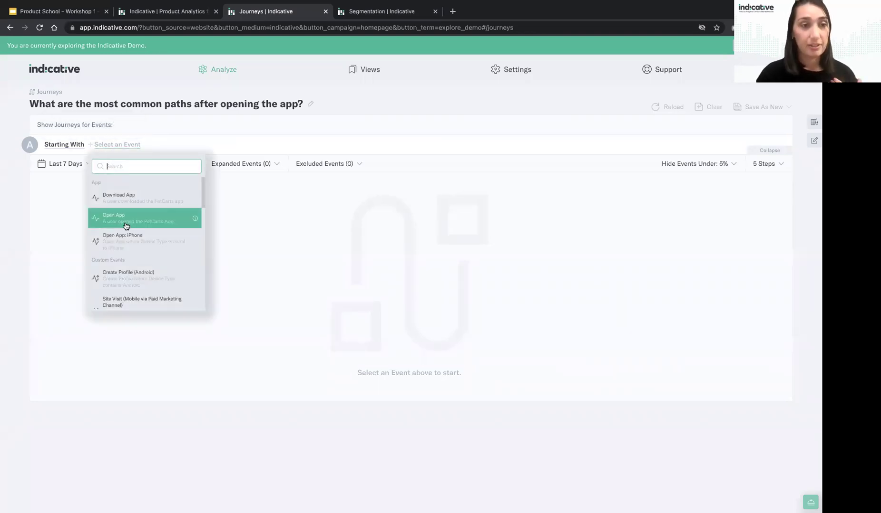
scroll(132, 213, down, 2)
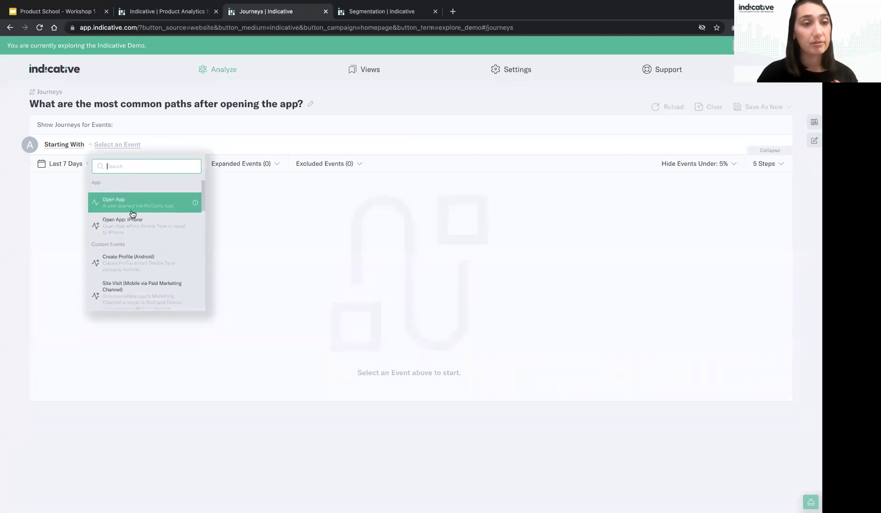
scroll(133, 213, up, 3)
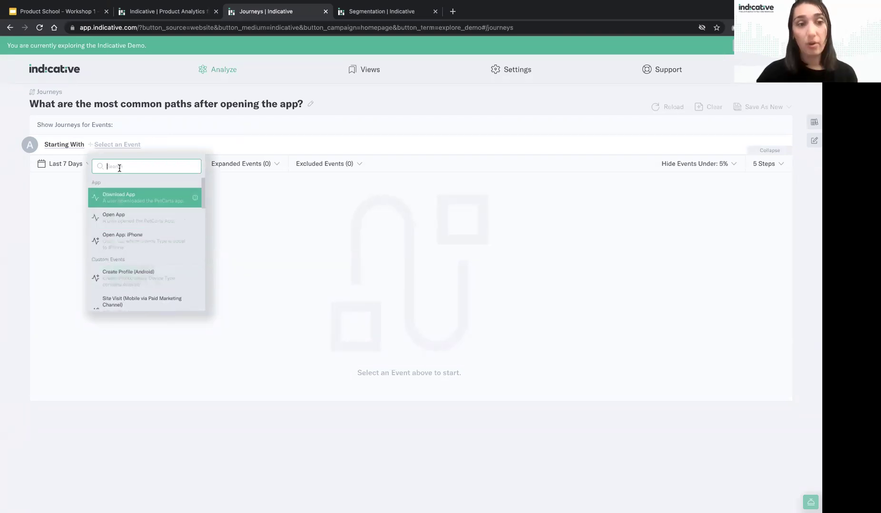
text(open)
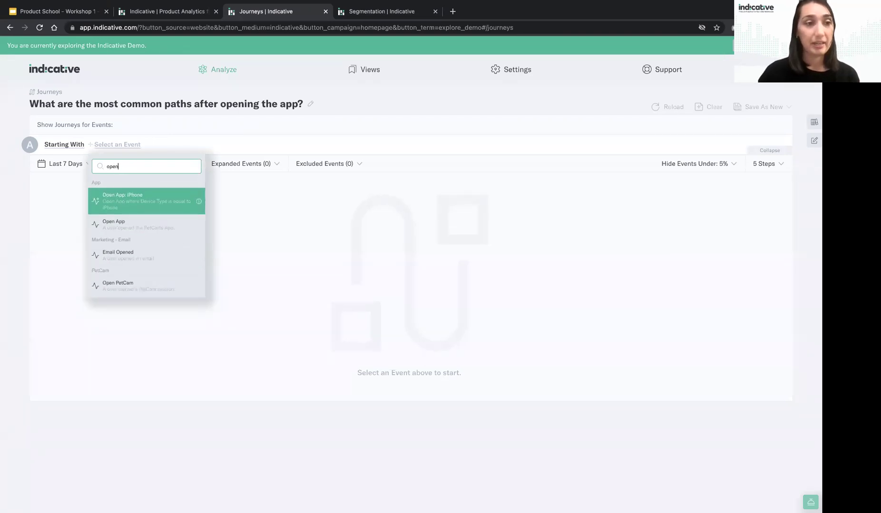
click(121, 224)
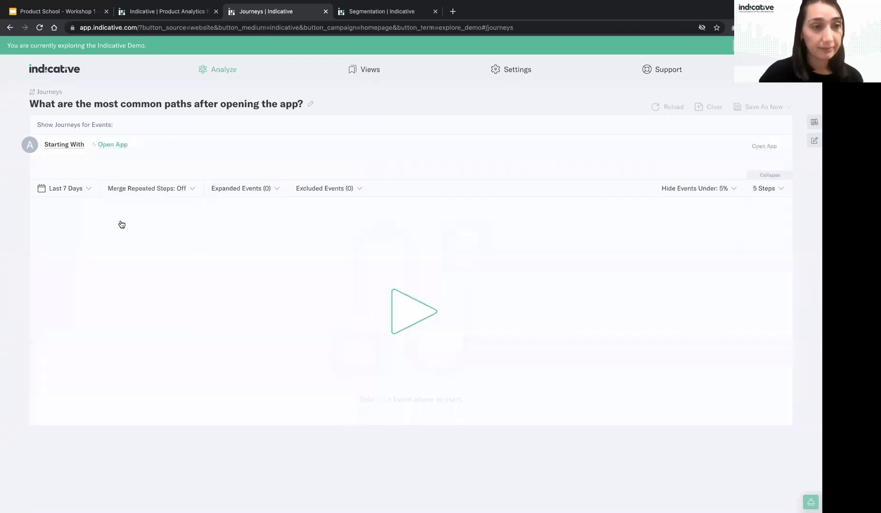
click(411, 298)
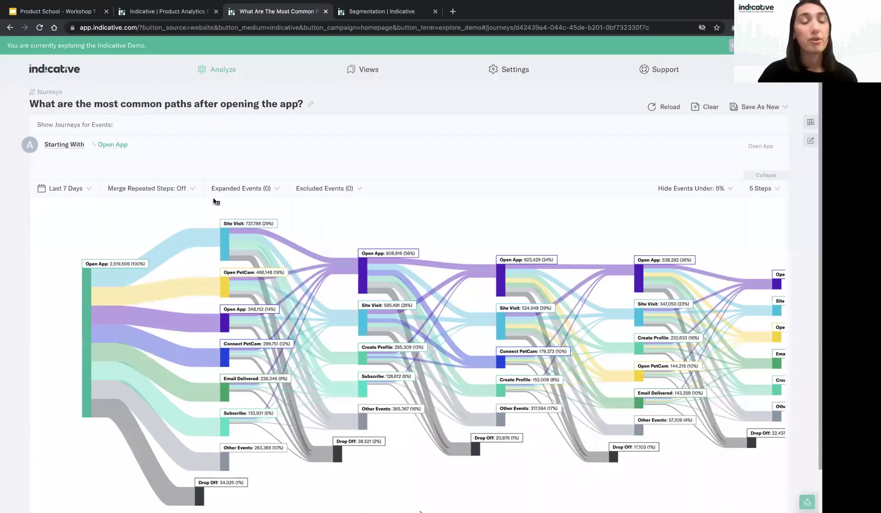
Step: Hide journey events under 10% and rerun the analysis
scroll(217, 201, down, 2)
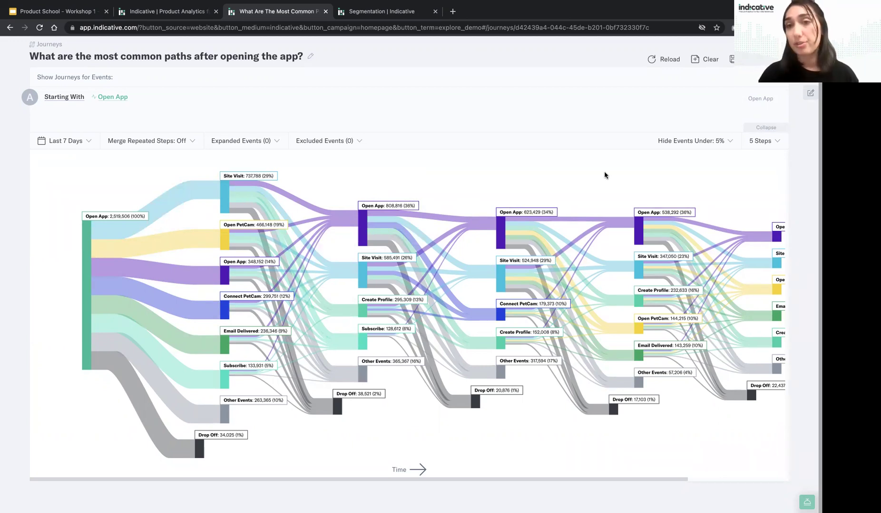
mouse_move(687, 142)
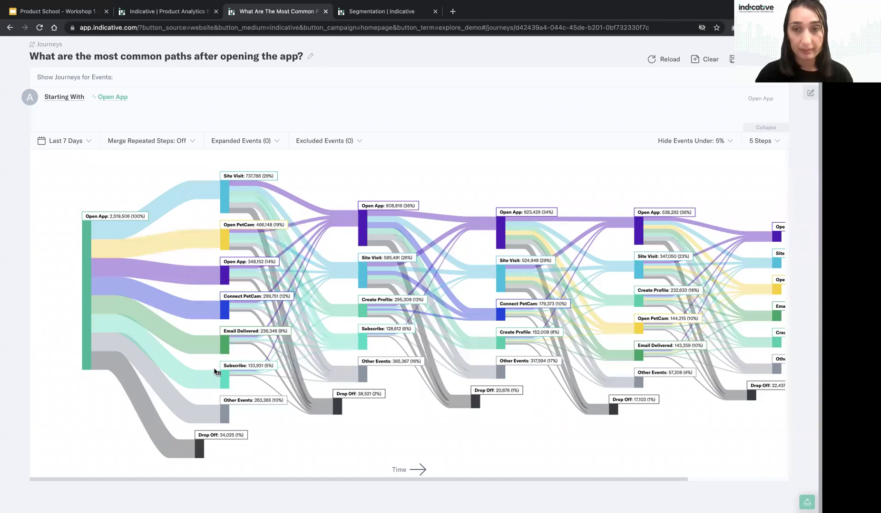
click(721, 145)
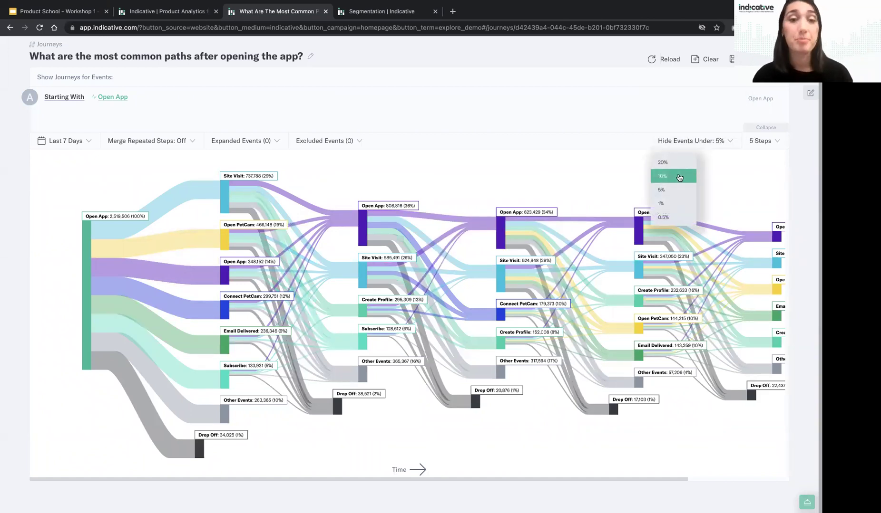
click(679, 176)
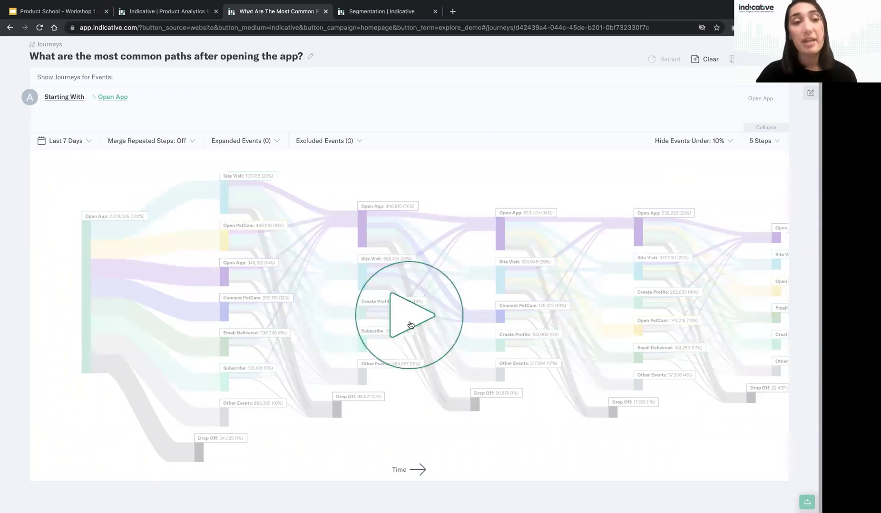
click(410, 324)
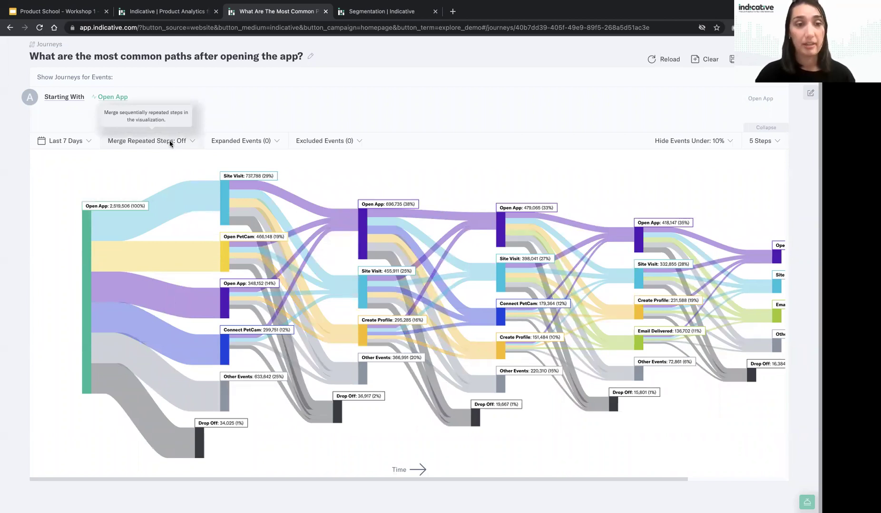
Step: Inspect the repeated Open App steps in the journey and turn on merging of repeated steps
mouse_move(230, 297)
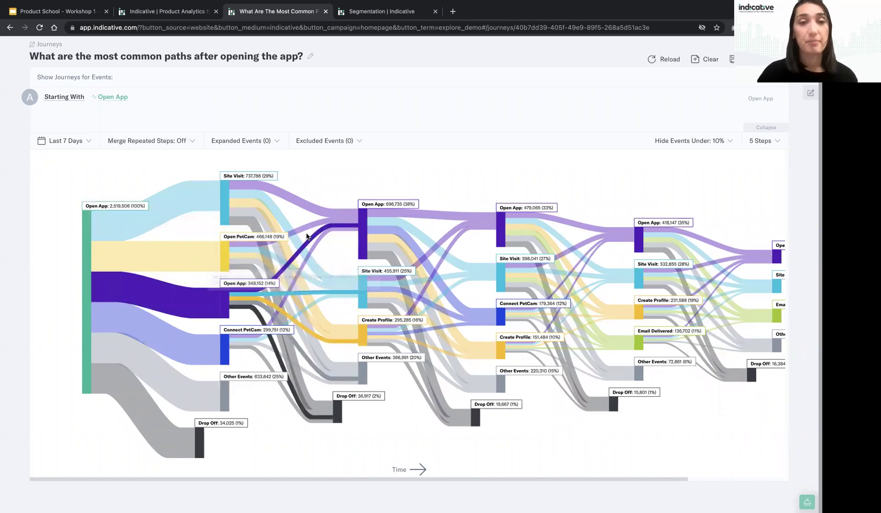
click(505, 223)
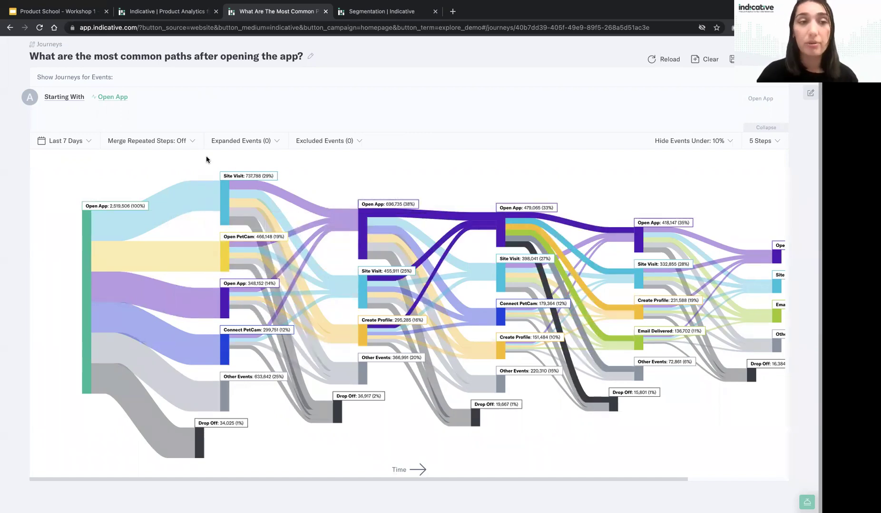
click(180, 147)
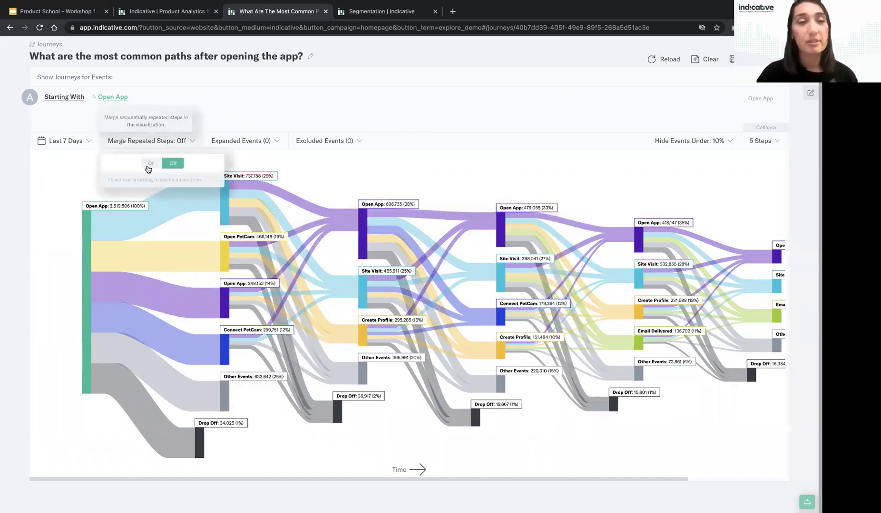
click(149, 164)
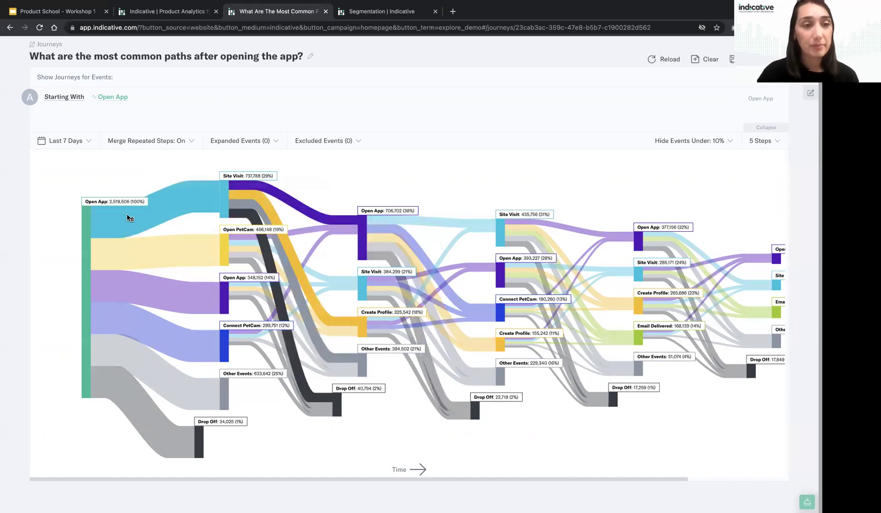
Step: Exclude the Site Visit event that follows Open App from the journey
mouse_move(90, 225)
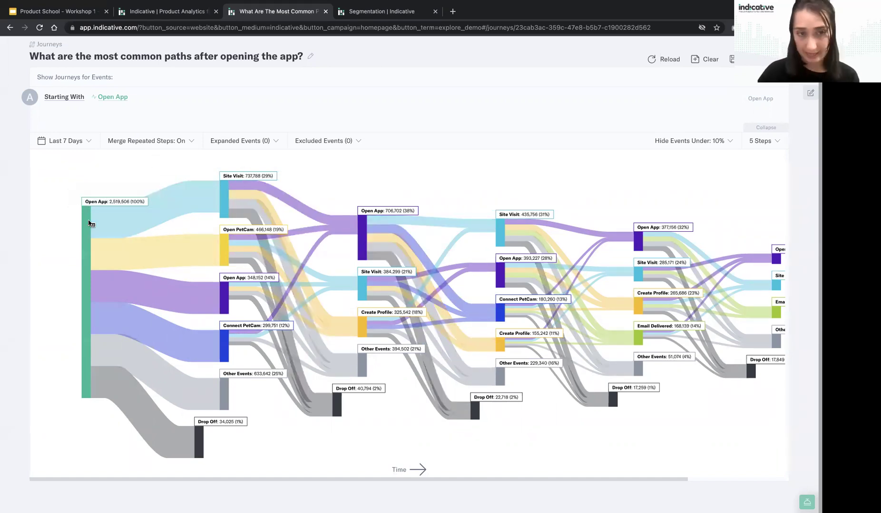
mouse_move(239, 204)
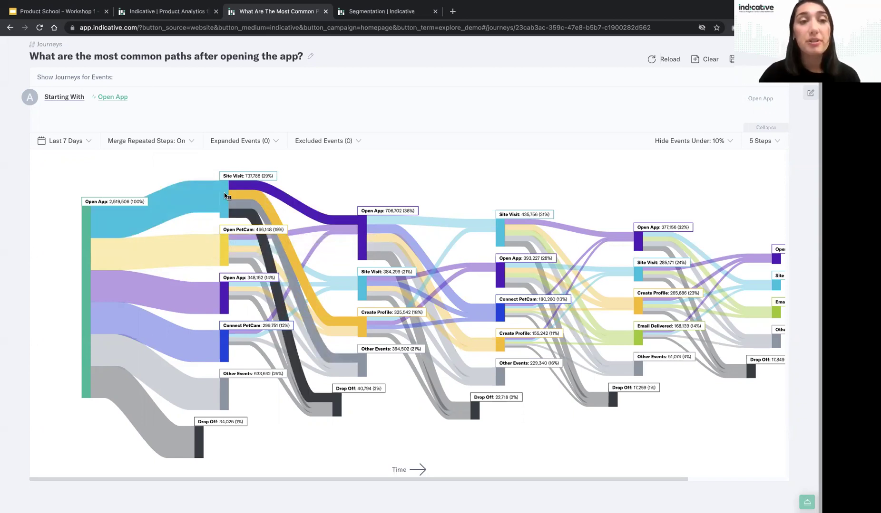
click(224, 196)
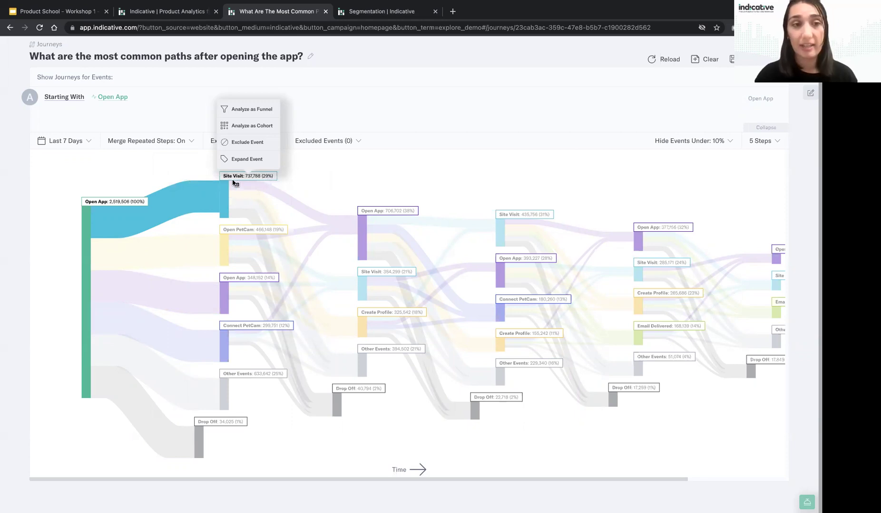
click(244, 149)
click(228, 190)
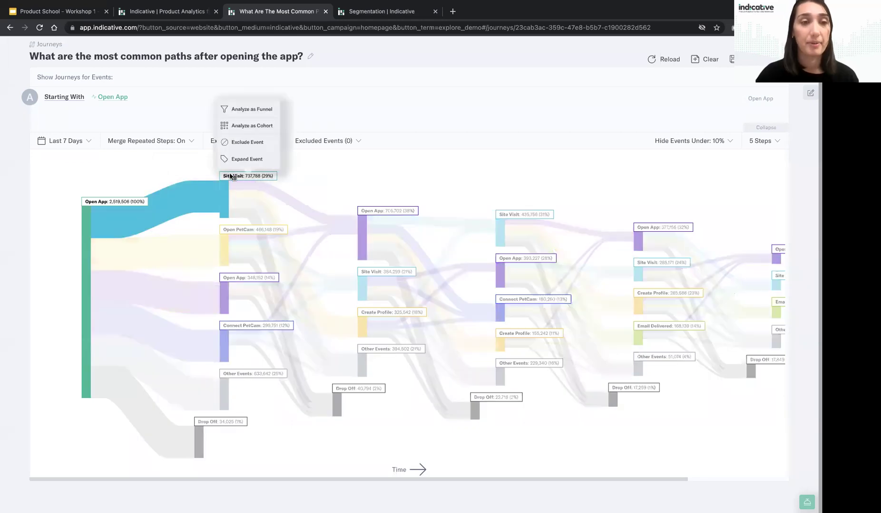
click(247, 142)
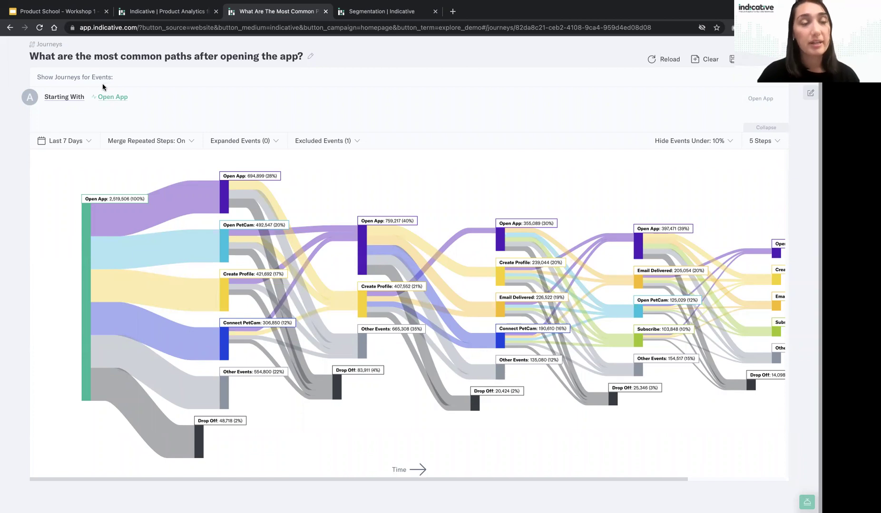
Step: Remove the Open App event from the journey and set the blank journey's direction to Ending With
mouse_move(52, 96)
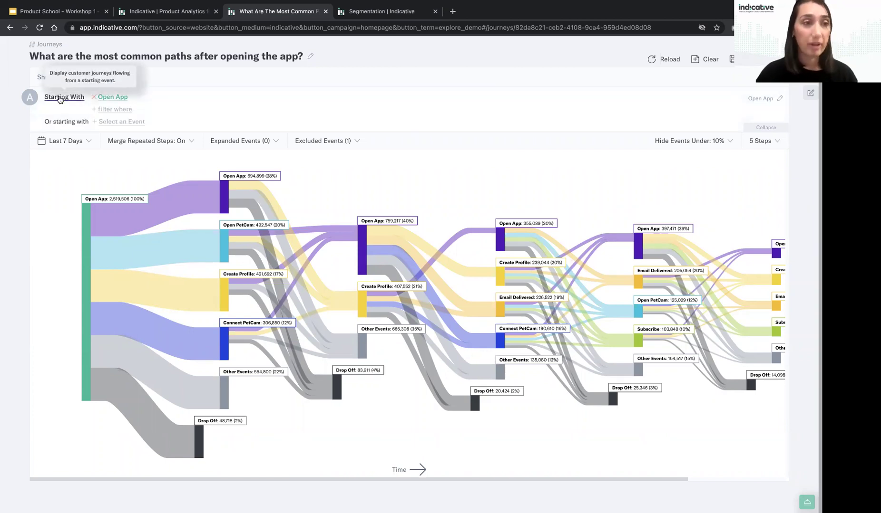
click(65, 128)
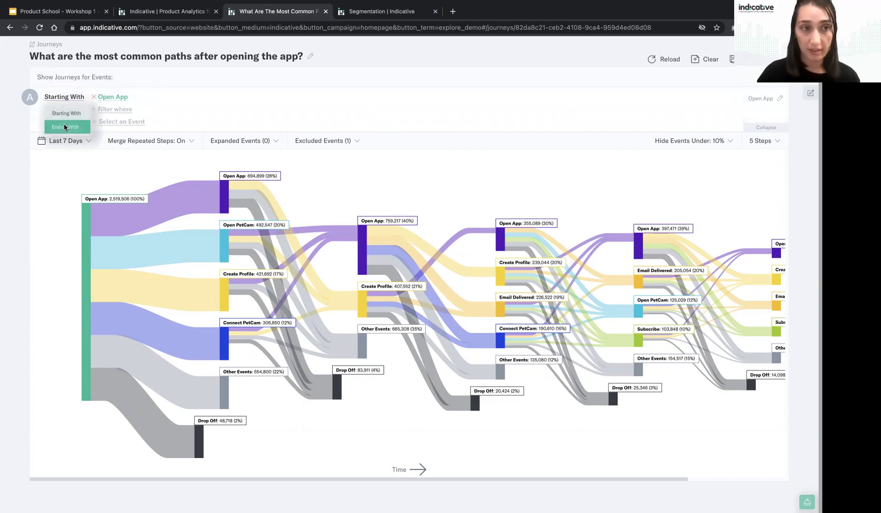
click(64, 124)
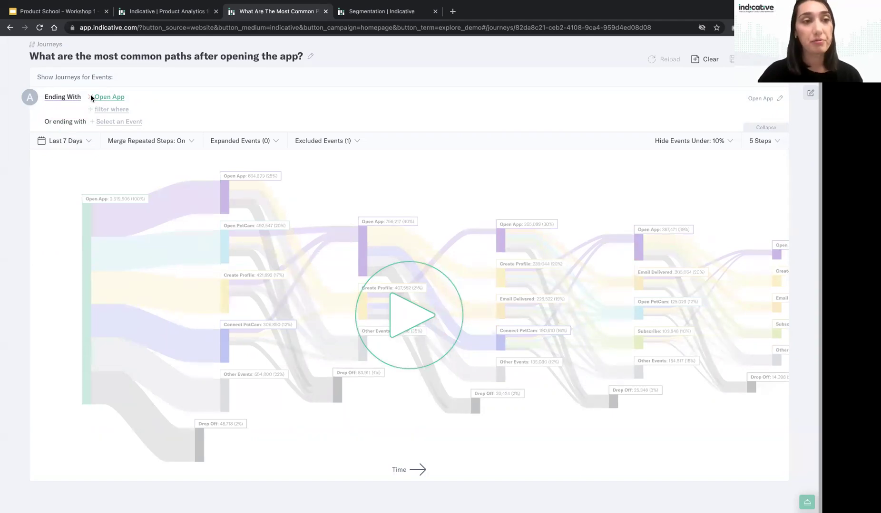
click(90, 97)
click(73, 145)
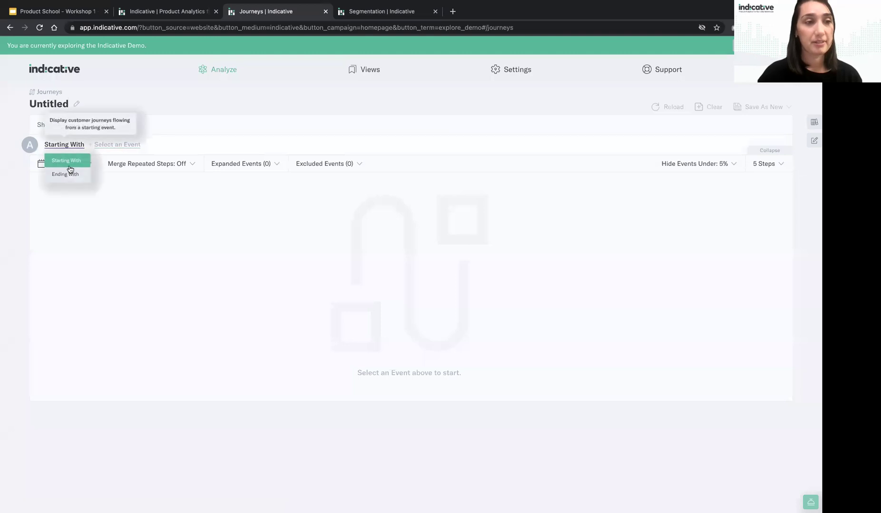
click(65, 174)
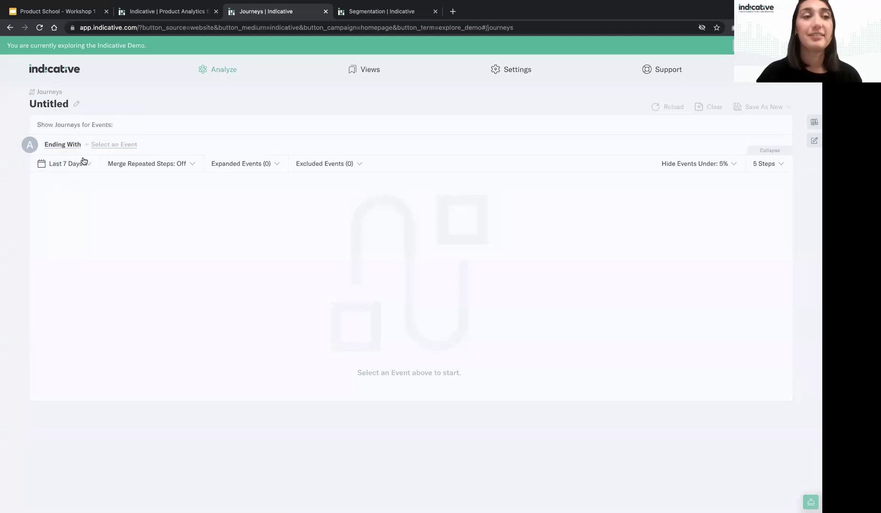
Step: Choose Subscribe as the ending event of the blank journey
click(109, 145)
text(sub)
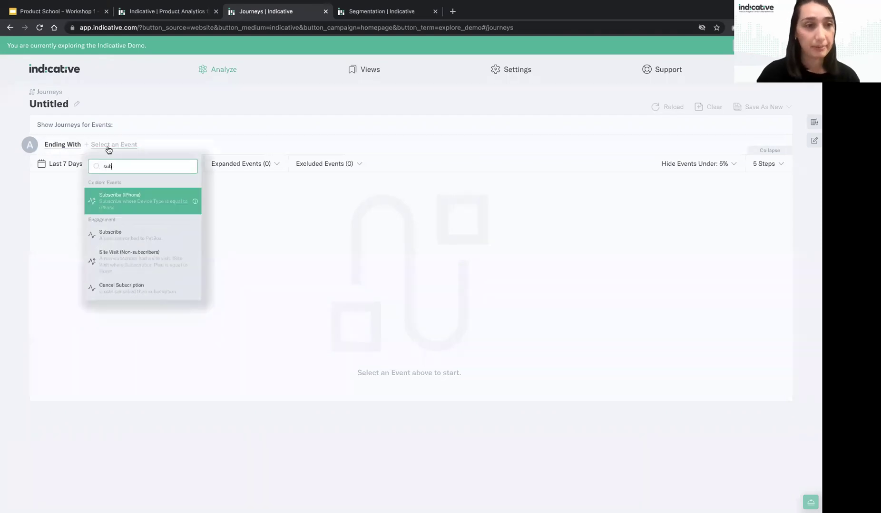
click(121, 233)
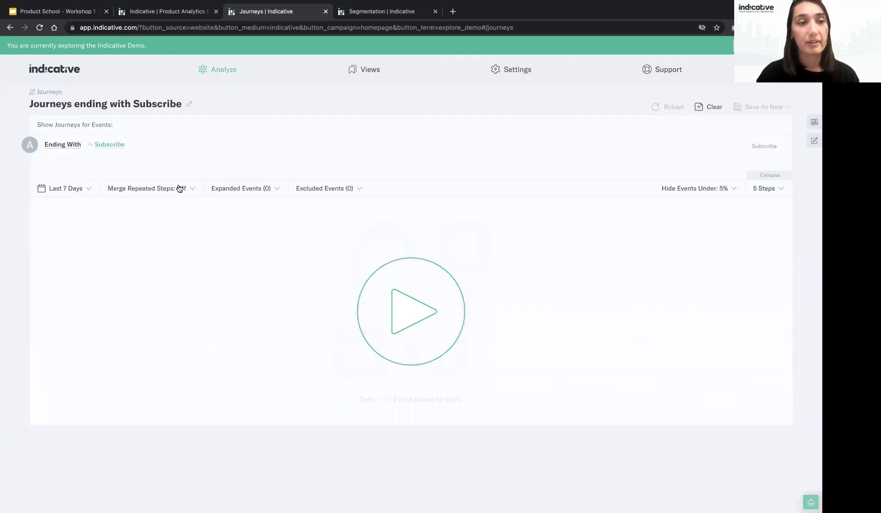
Step: Turn on merging of repeated steps, hide events under 10% and run the journey analysis
click(165, 194)
click(151, 211)
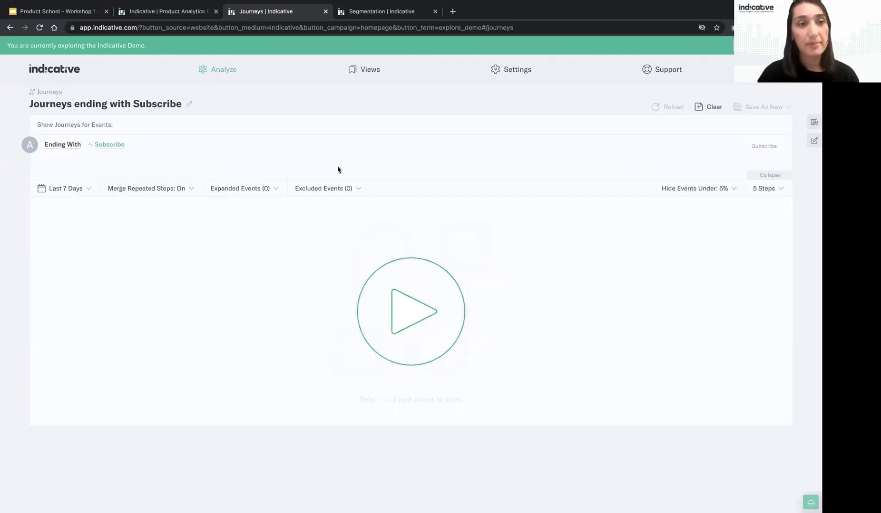
click(695, 189)
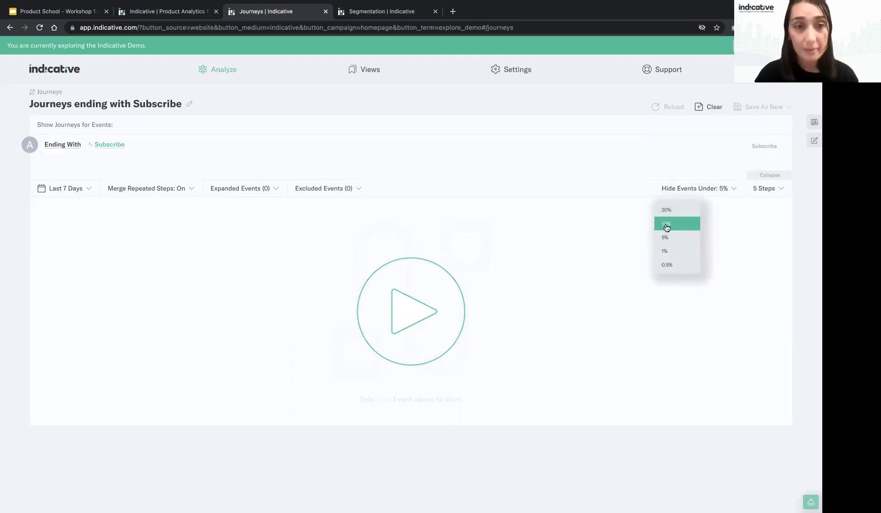
click(666, 225)
click(411, 303)
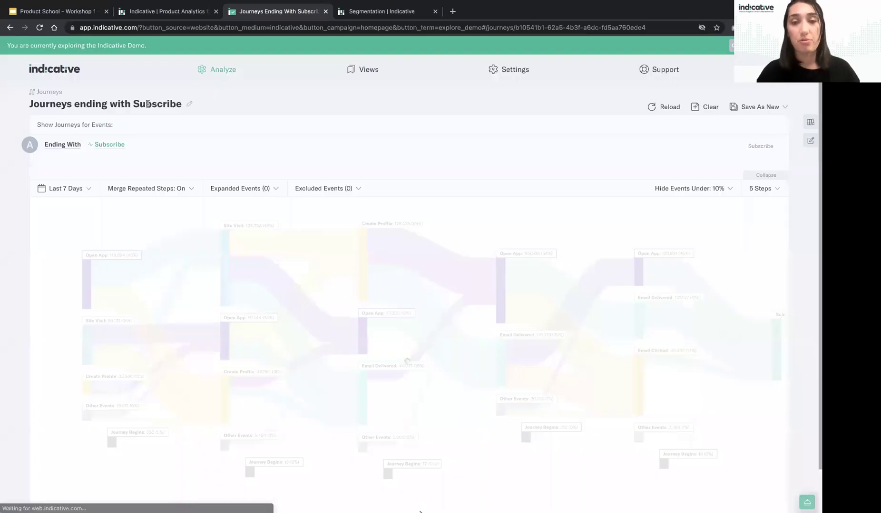
Step: Rename the journey analysis as "What are the most common paths prior to subscribing?"
triple_click(148, 104)
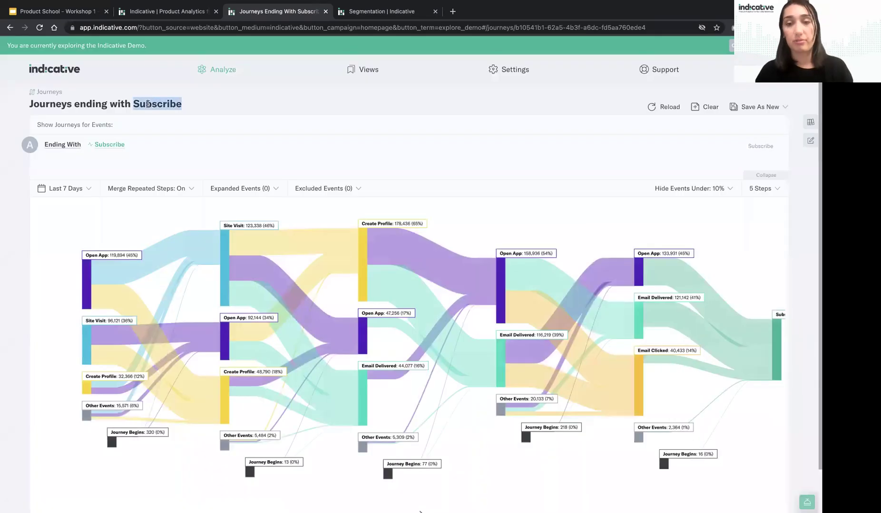
key(BackSpace)
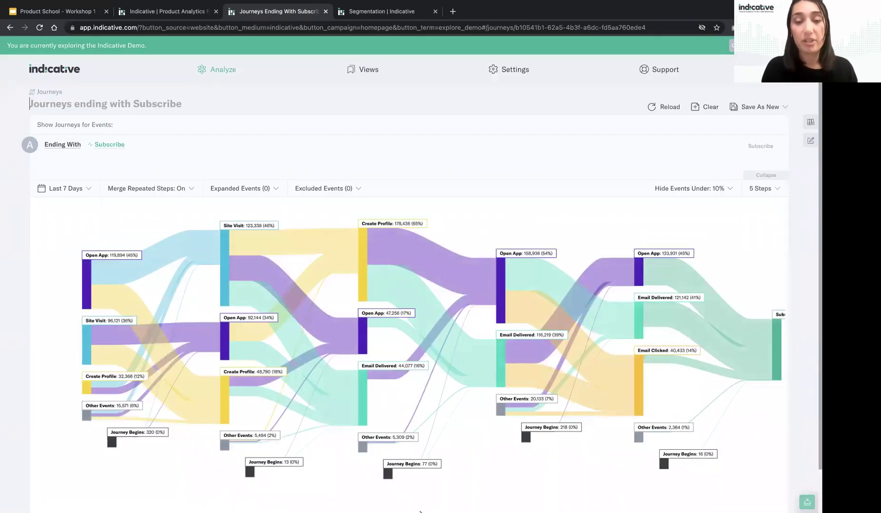
text(What are the mo)
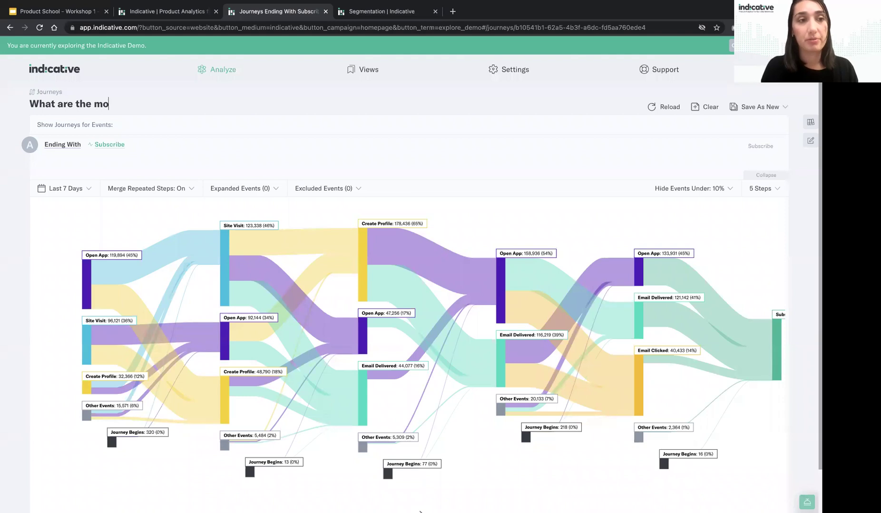
text(st commobn)
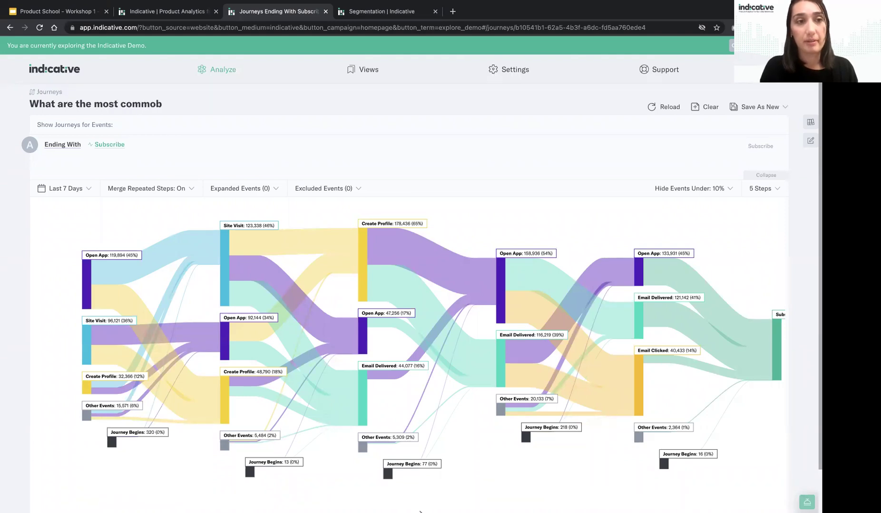
key(BackSpace)
key(BackSpace)
text(n path)
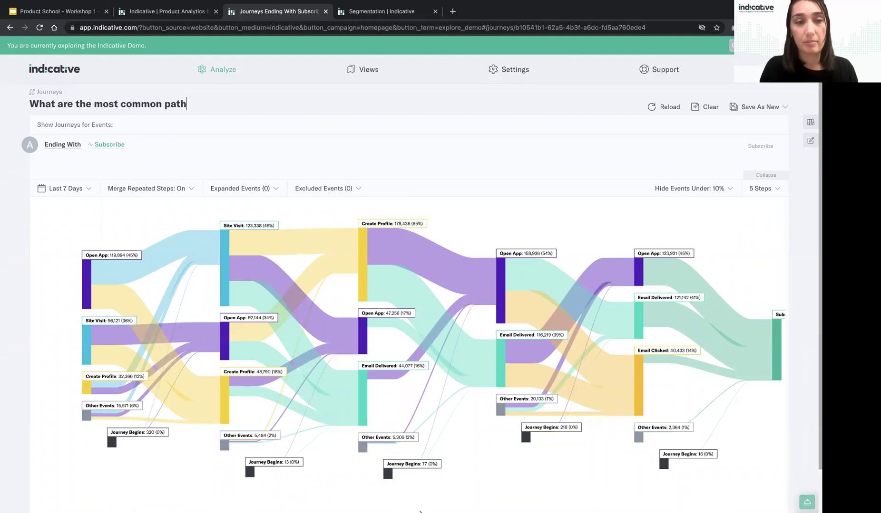
text(s prior to sub)
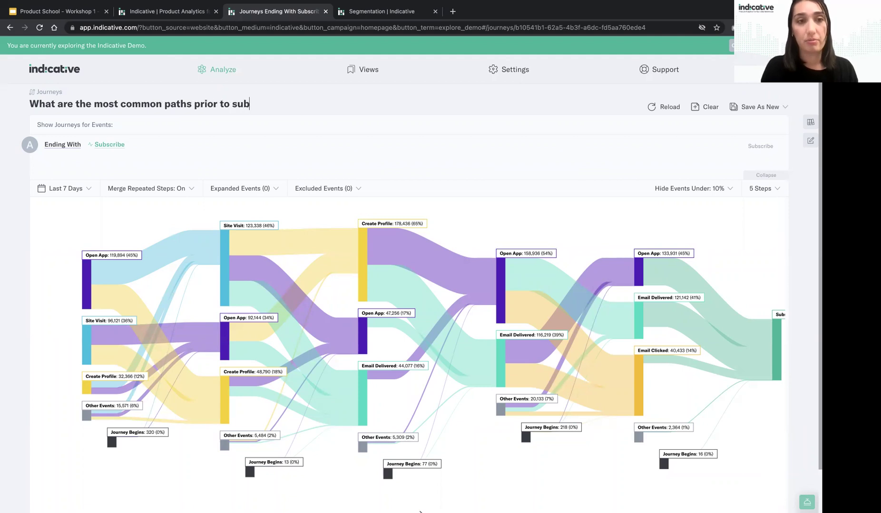
text(scribing?)
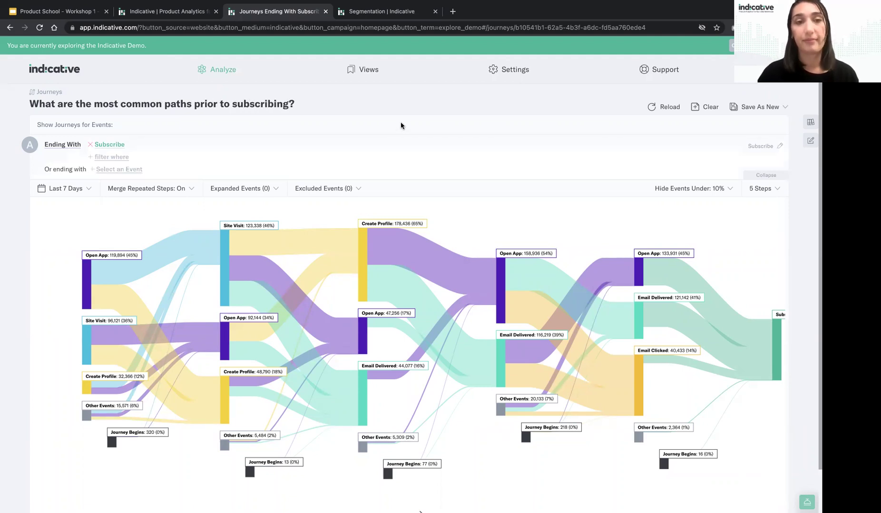
key(Return)
Step: Expand the Email Delivered event that precedes Subscribe by the Email Campaign property and rerun the journey
scroll(442, 256, right, 5)
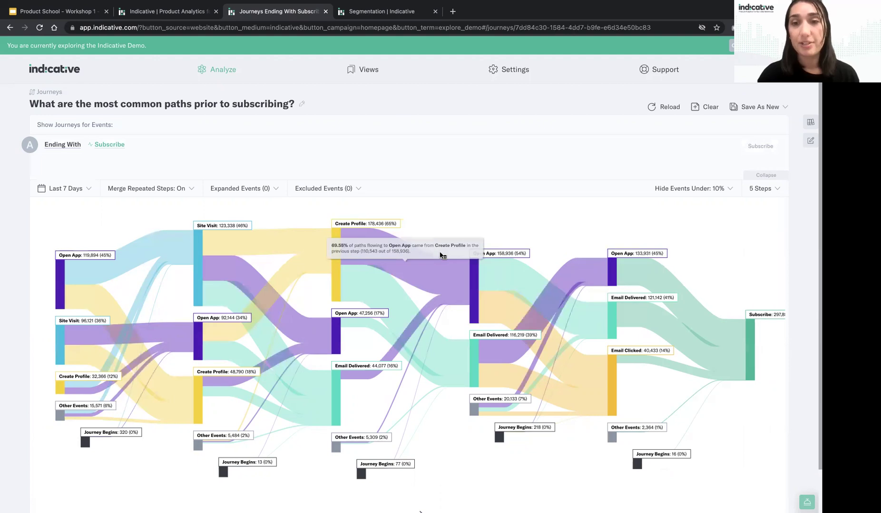
scroll(645, 285, down, 1)
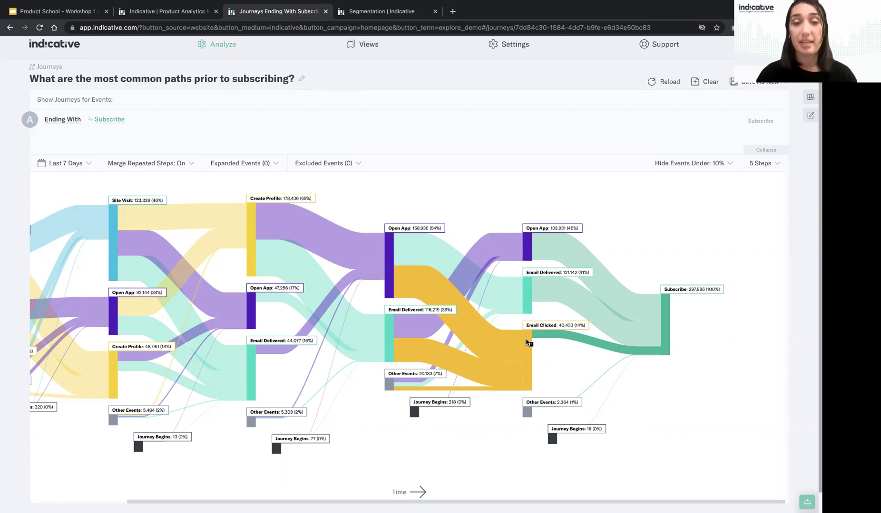
click(529, 291)
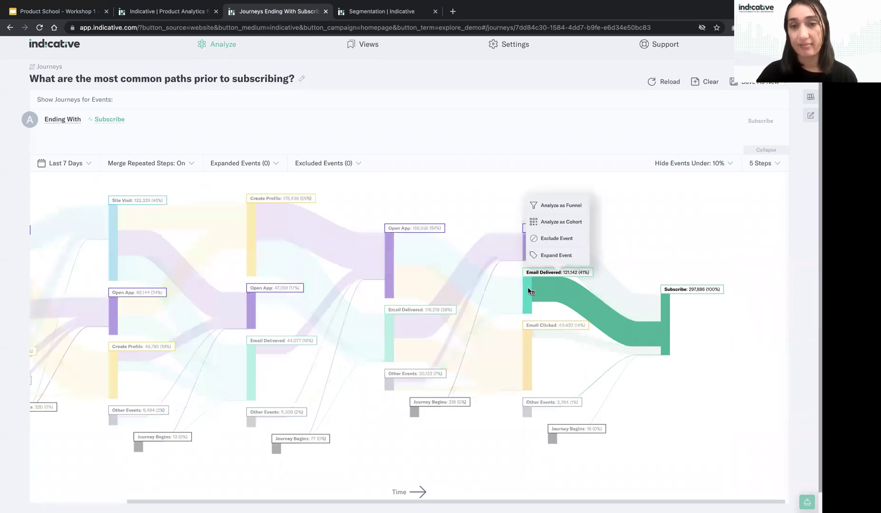
click(557, 258)
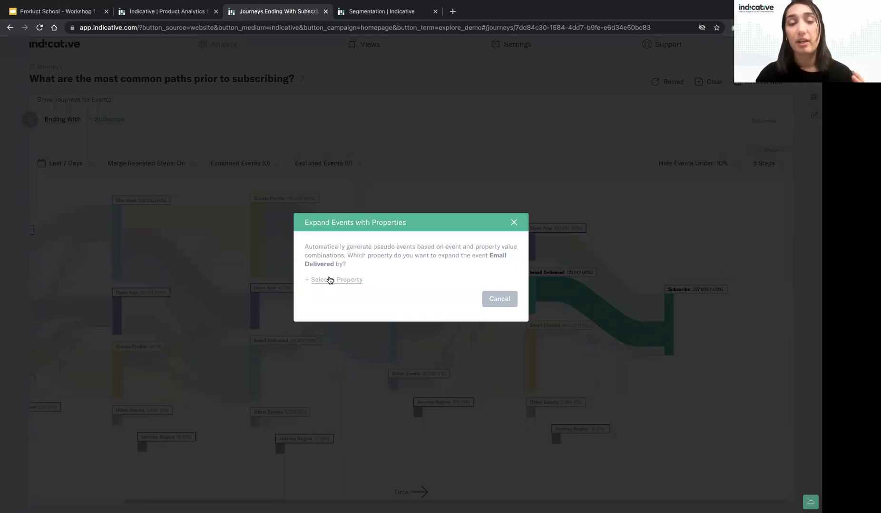
click(329, 280)
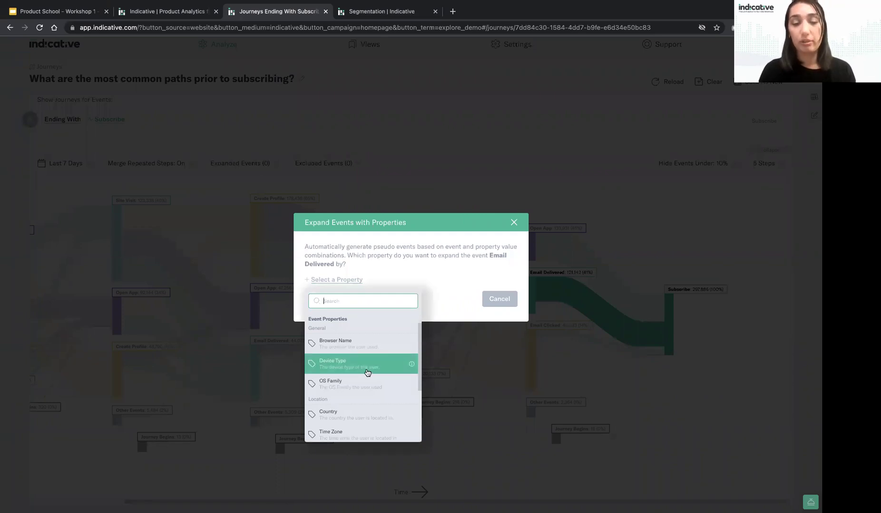
text(emai)
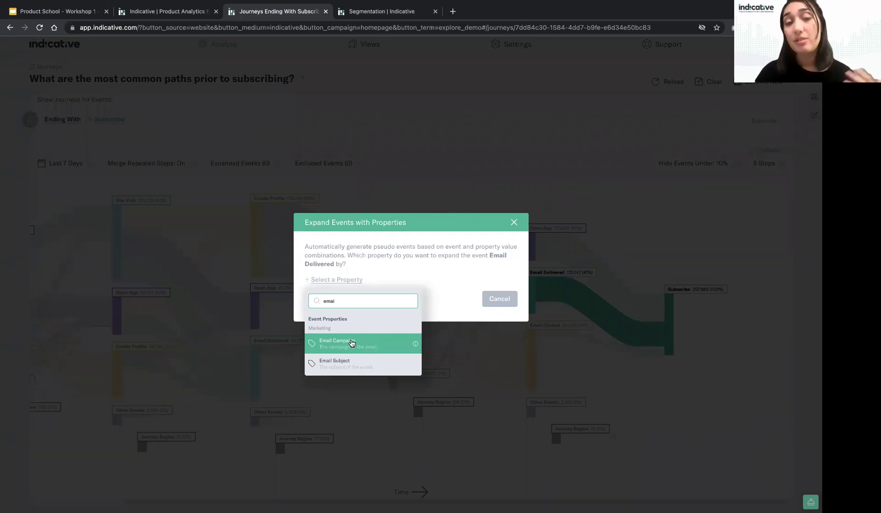
click(351, 343)
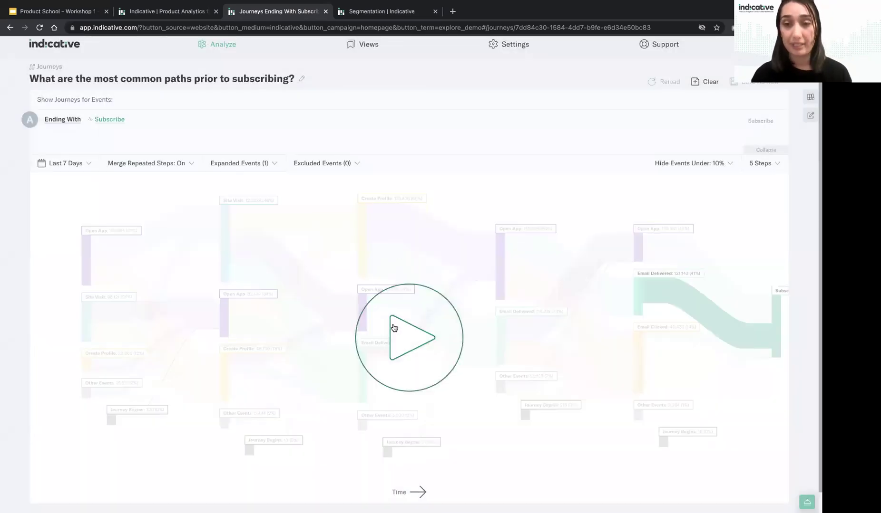
click(393, 328)
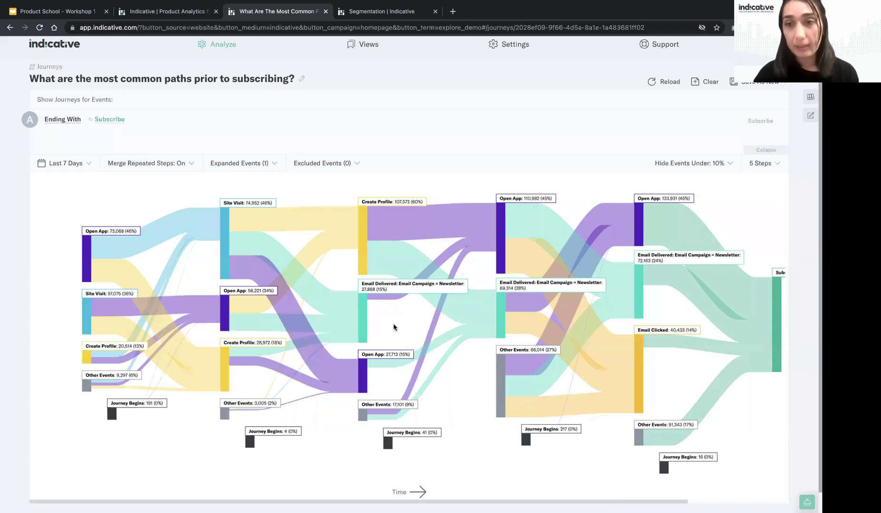
scroll(394, 329, right, 5)
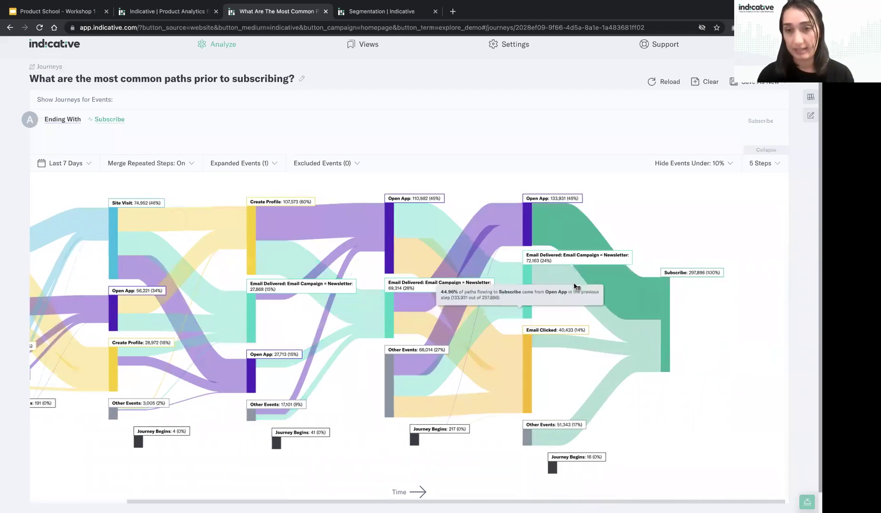
mouse_move(562, 261)
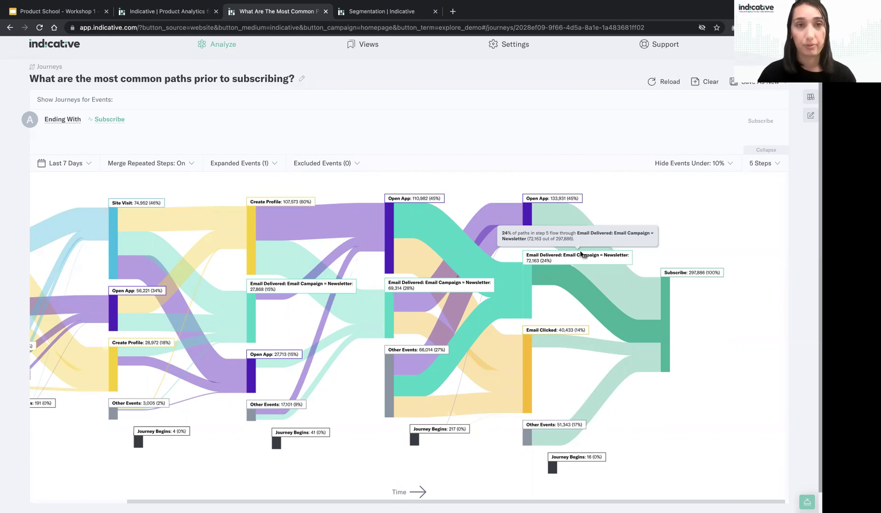
Step: Open the Workshop #1 dashboard from the Product School folder in place of the blank segmentation
click(385, 13)
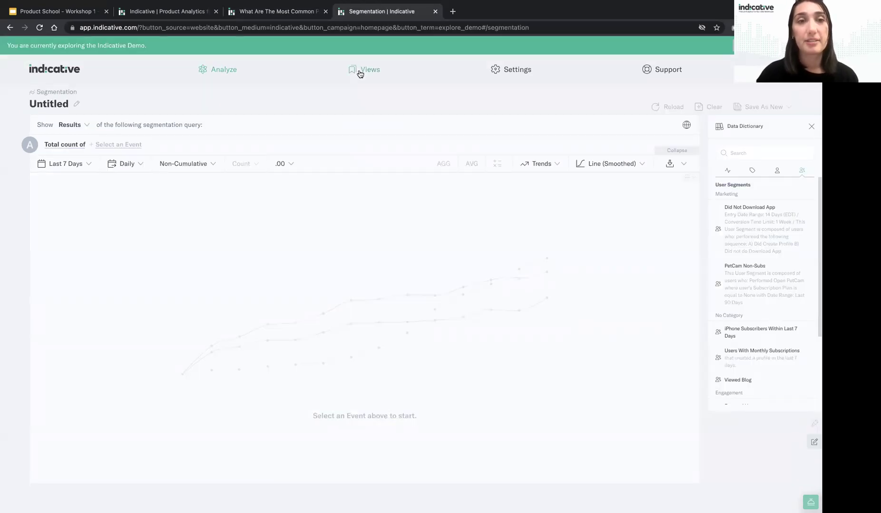
click(360, 71)
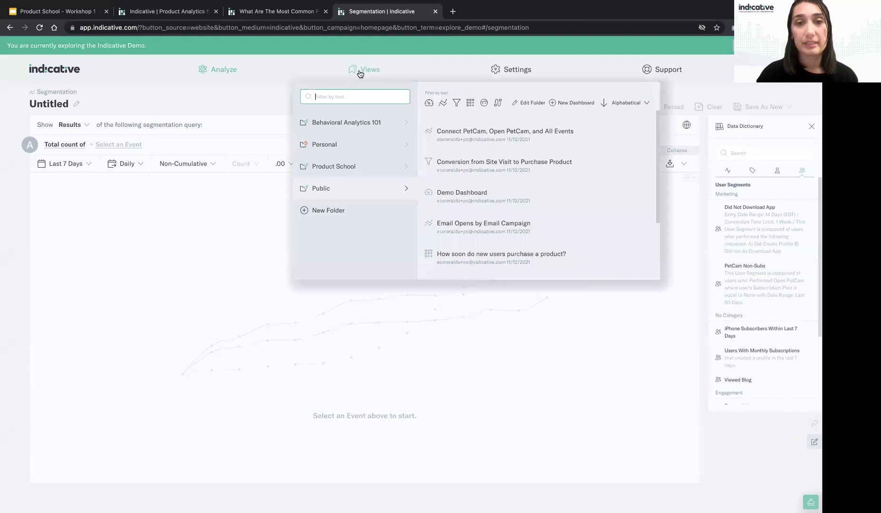
click(363, 172)
click(470, 138)
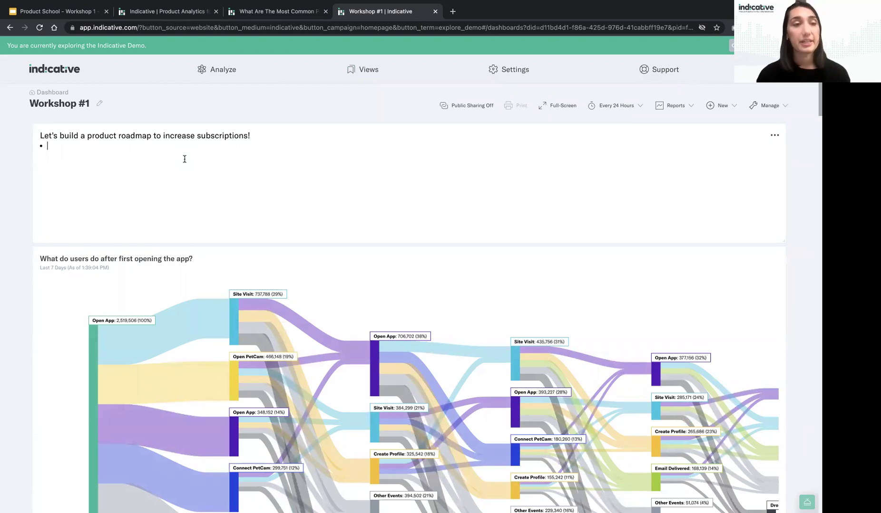
Step: Add the bullet "newsletter is driving subs, coordinate with marketing" to the dashboard's roadmap text widget
click(725, 110)
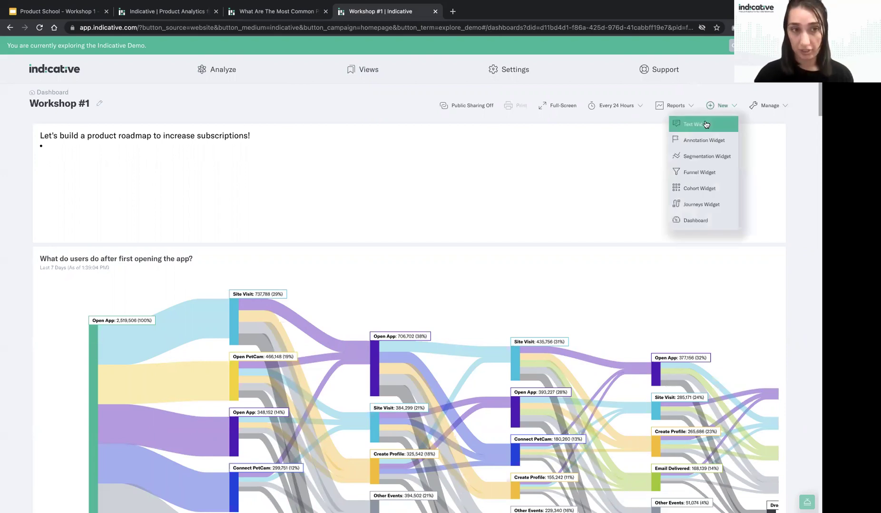
click(123, 150)
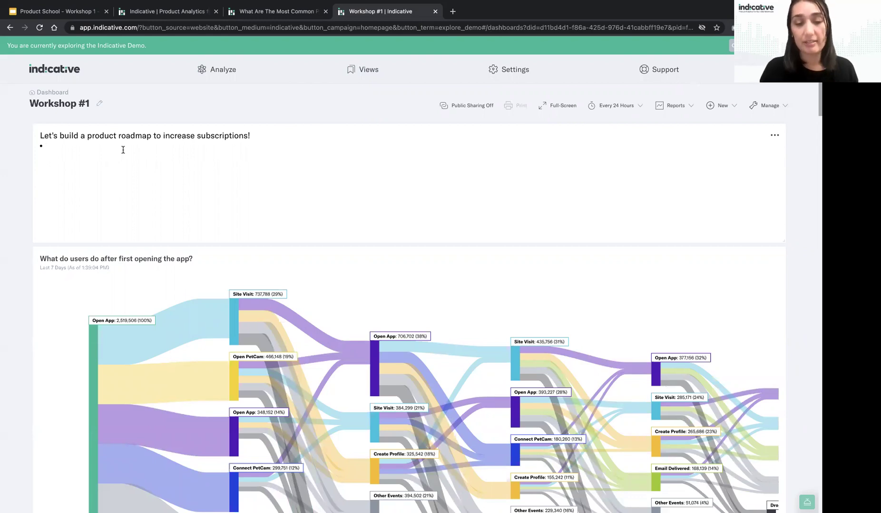
text(newles)
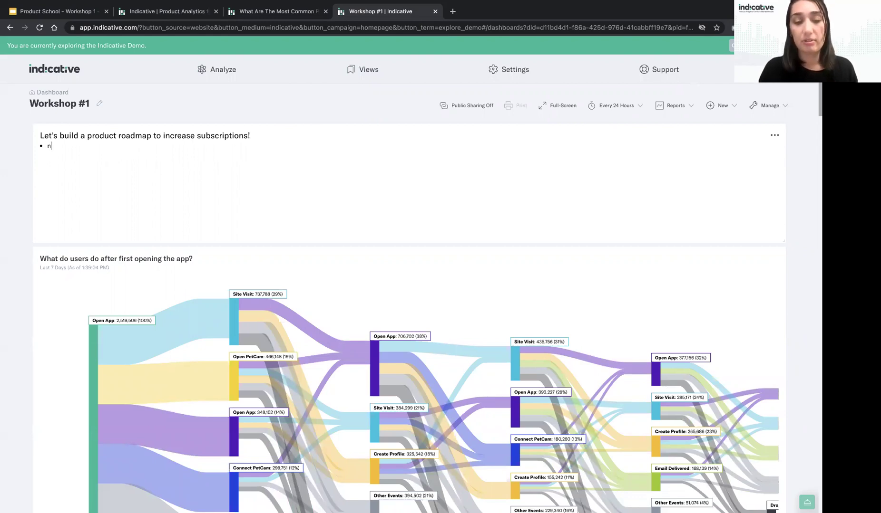
key(BackSpace)
key(BackSpace)
key(BackSpace)
text(sletter is drivin)
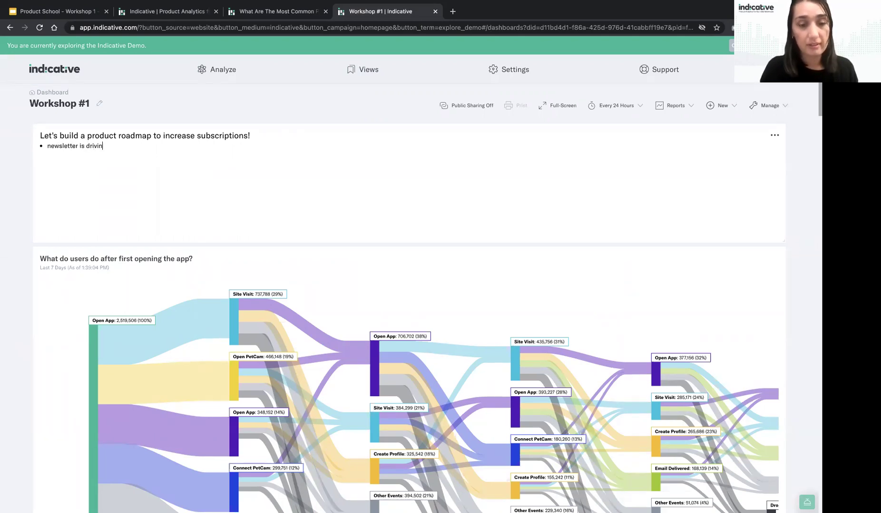
text(g subs, )
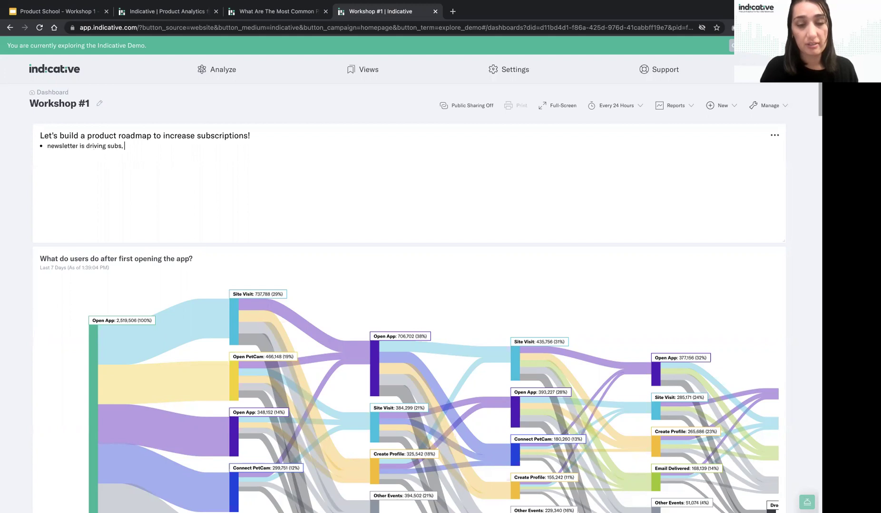
text(coordinate with marketing)
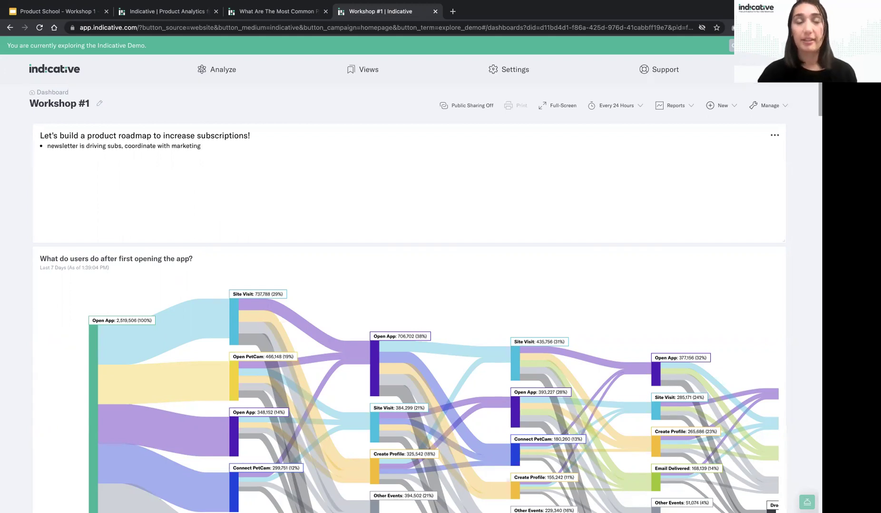
Step: Switch from the subscribing-paths journey to the Funnel tool and clear the loaded query to start a blank funnel
key(ctrl+shift+Tab)
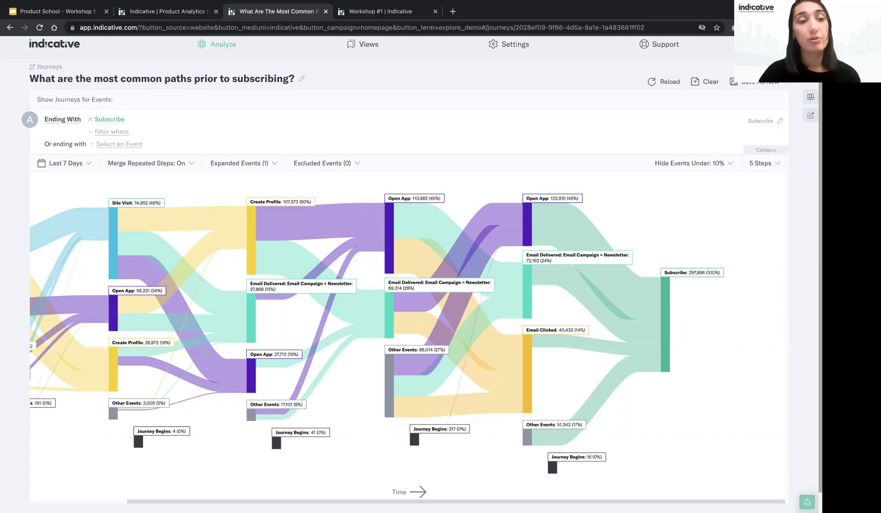
click(216, 47)
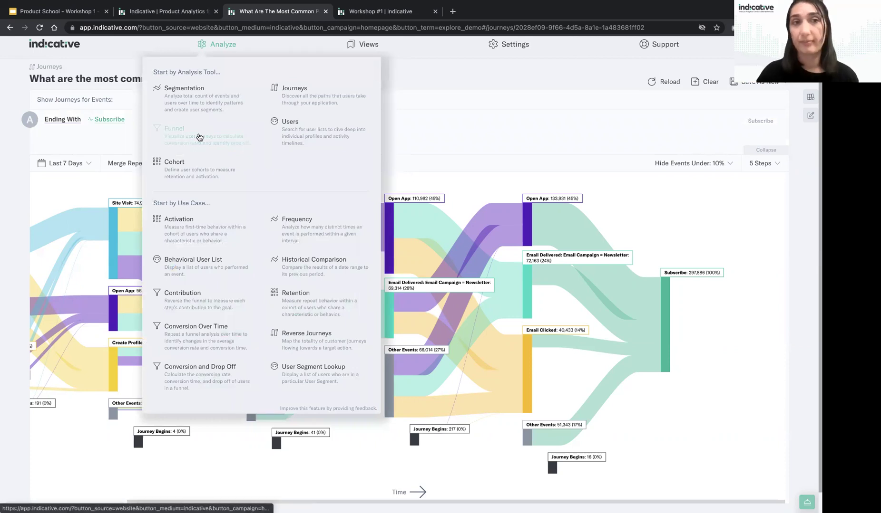
click(199, 137)
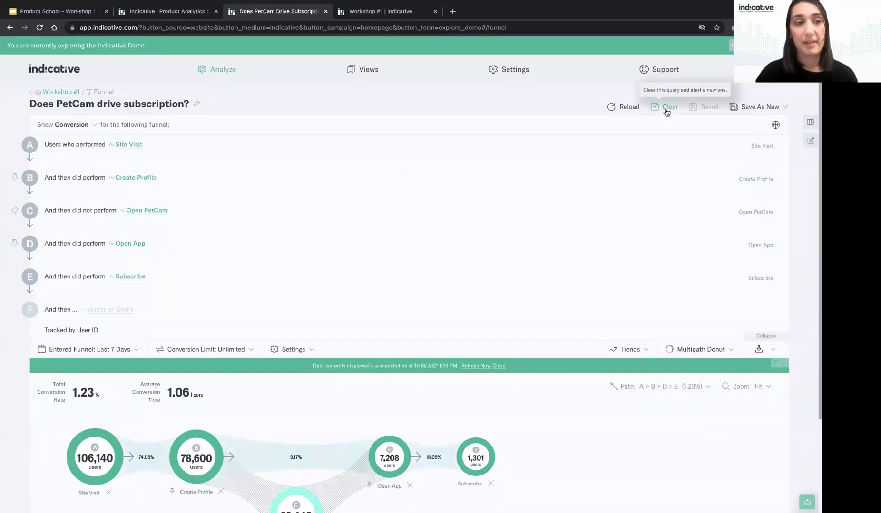
click(666, 109)
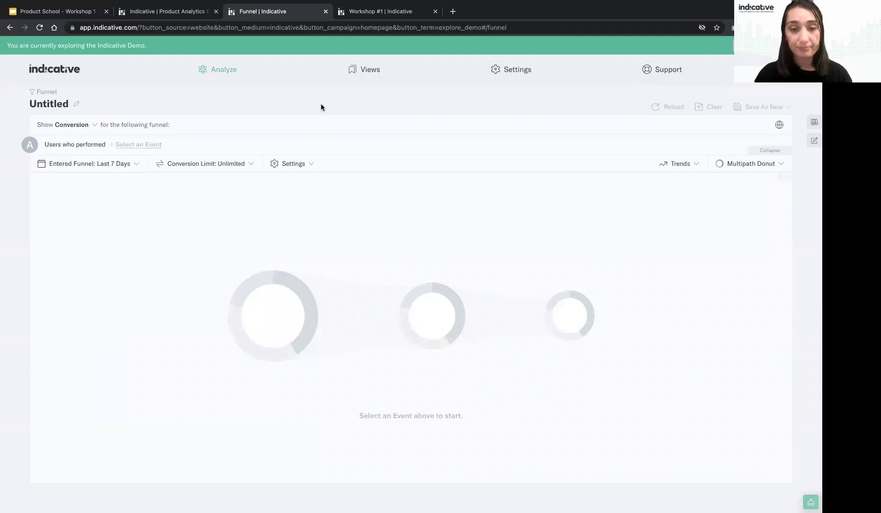
Step: Build and run a three-step funnel from Site Visit (Non-subscribers) to Create Profile to Subscribe
click(137, 145)
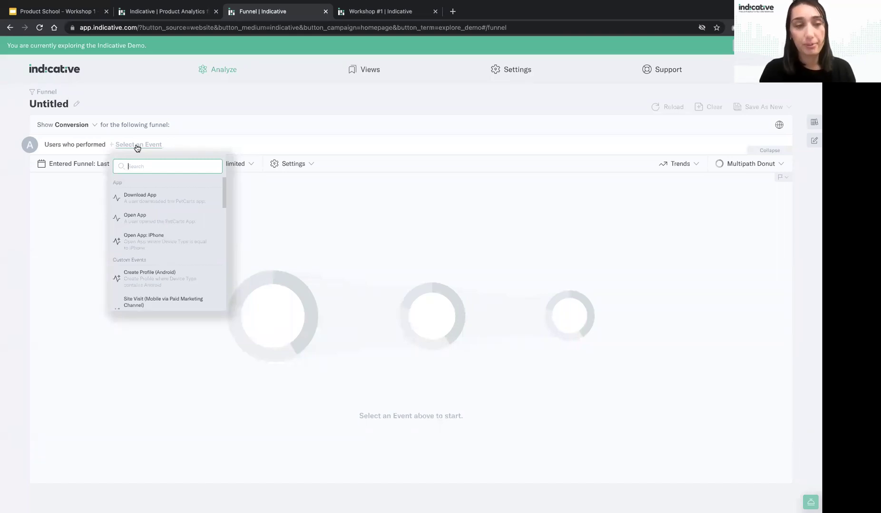
text(site)
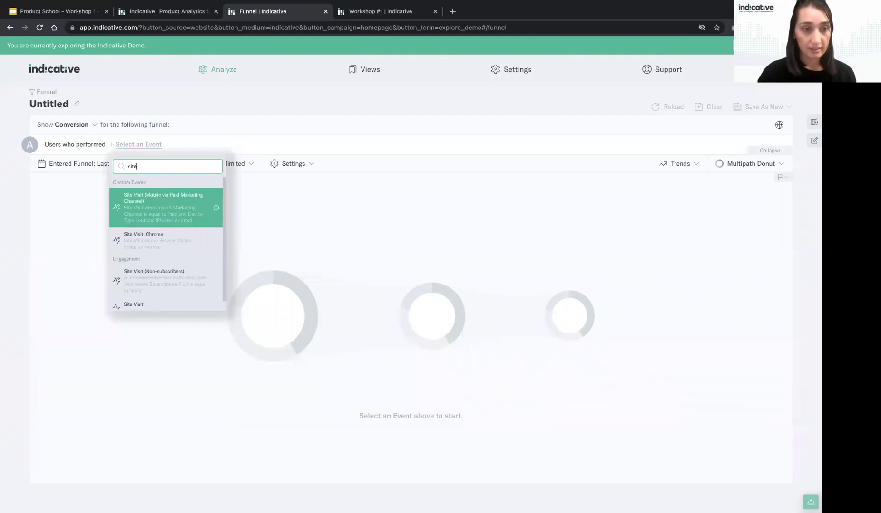
click(154, 282)
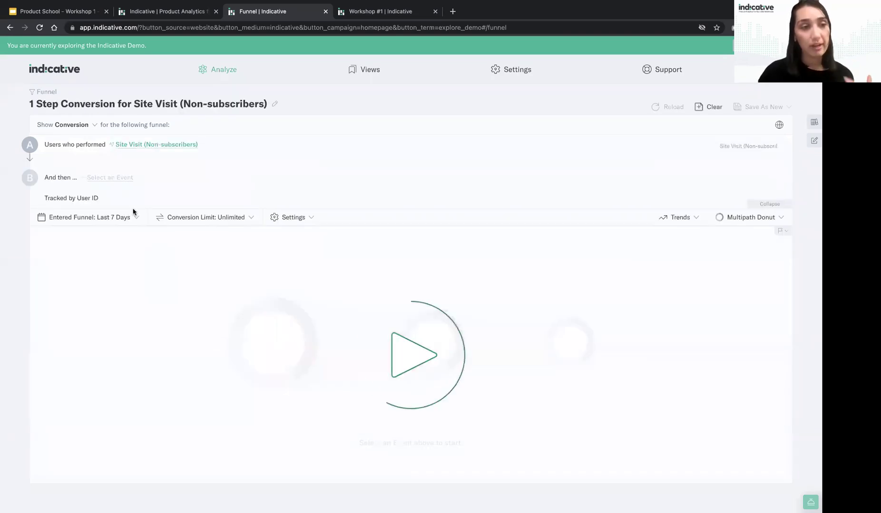
click(109, 178)
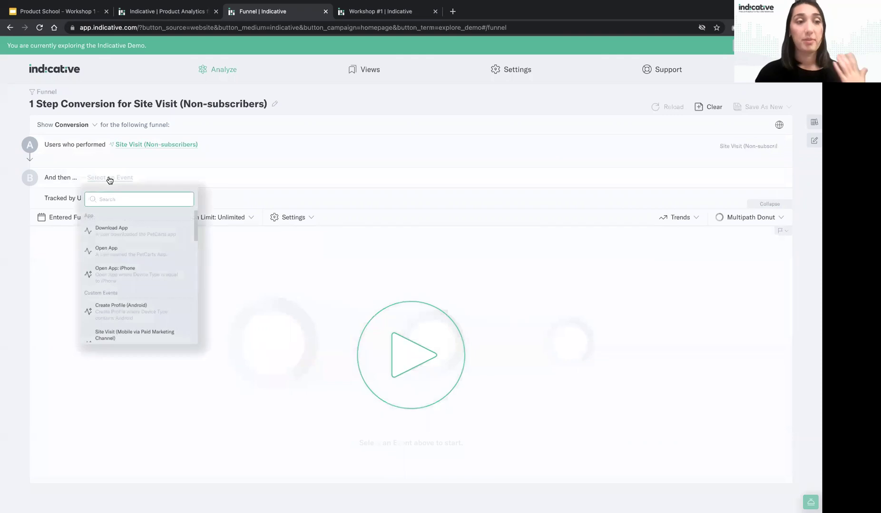
text(cre)
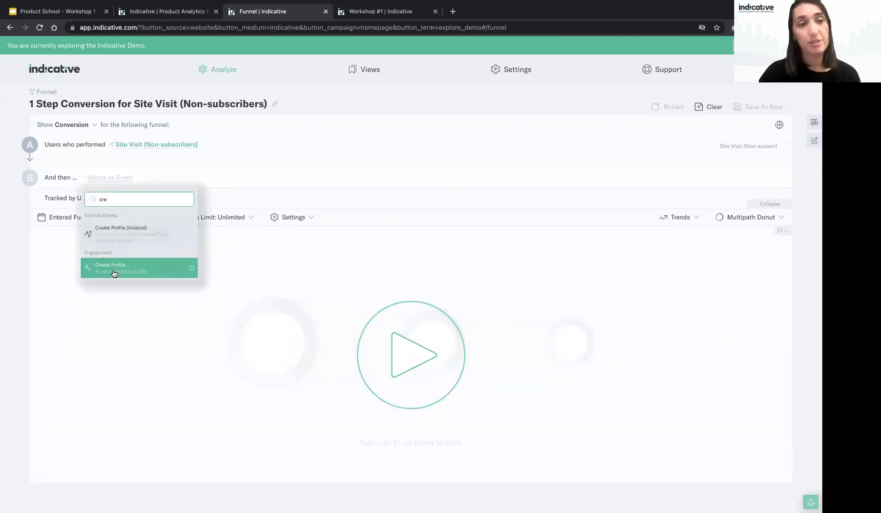
click(114, 273)
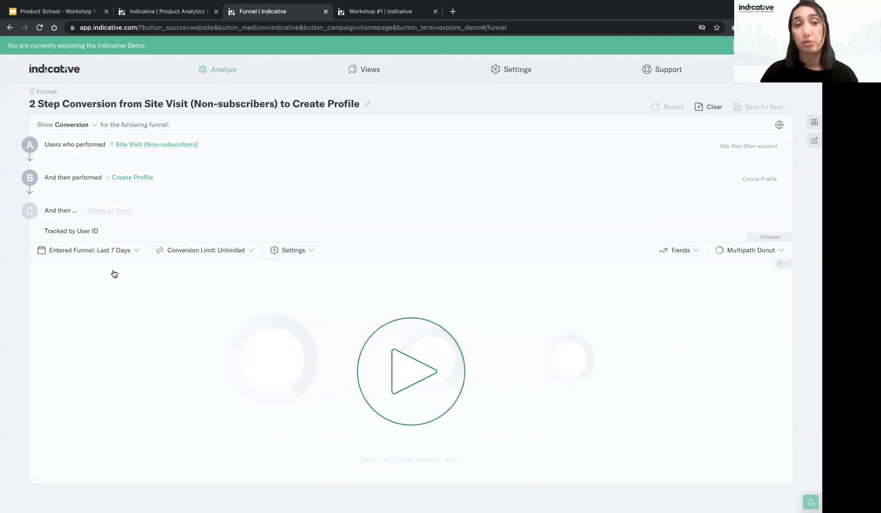
click(105, 211)
text(sub)
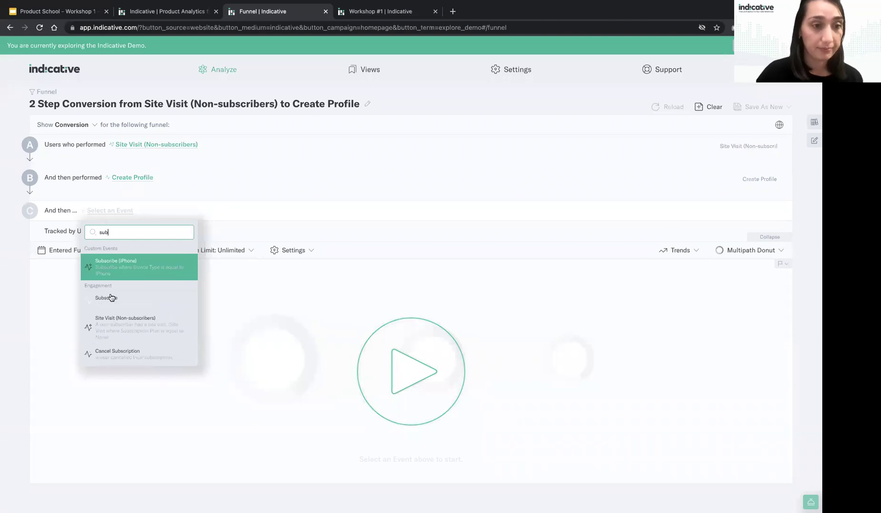
click(110, 299)
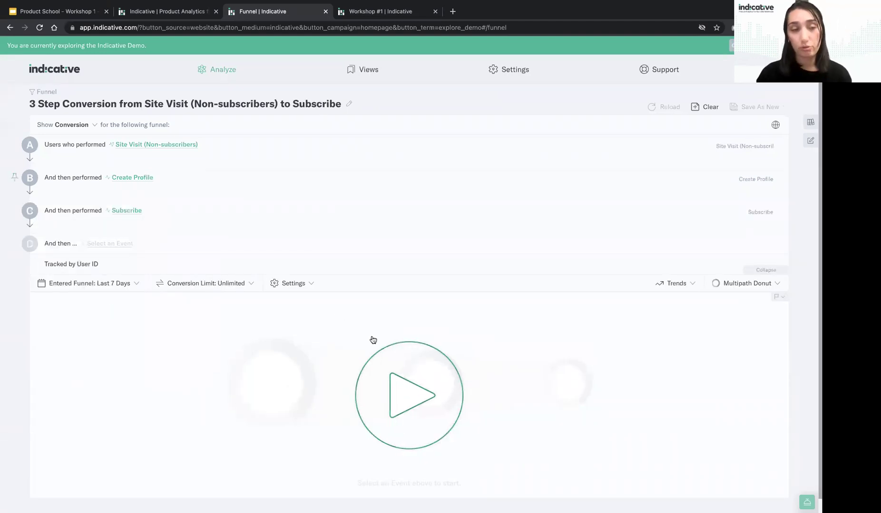
click(426, 356)
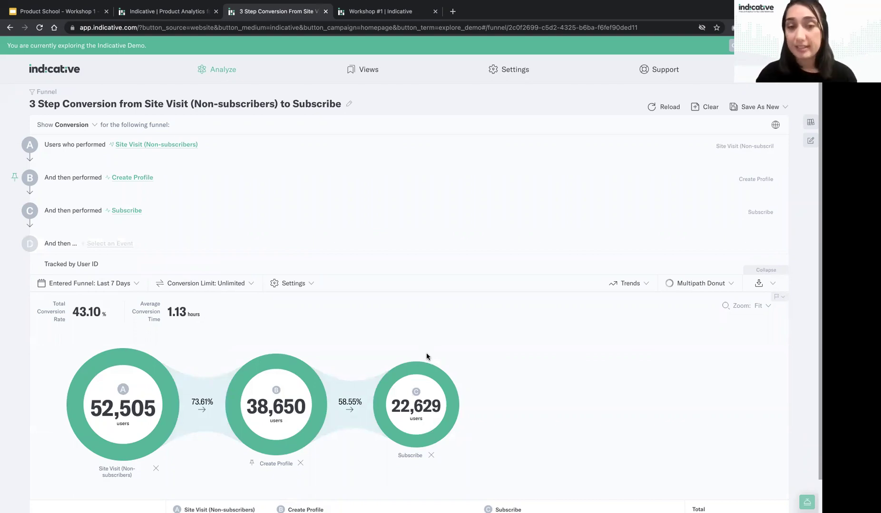
Step: Display the funnel results as a Stacked Bar chart instead of a Multipath Donut
click(703, 284)
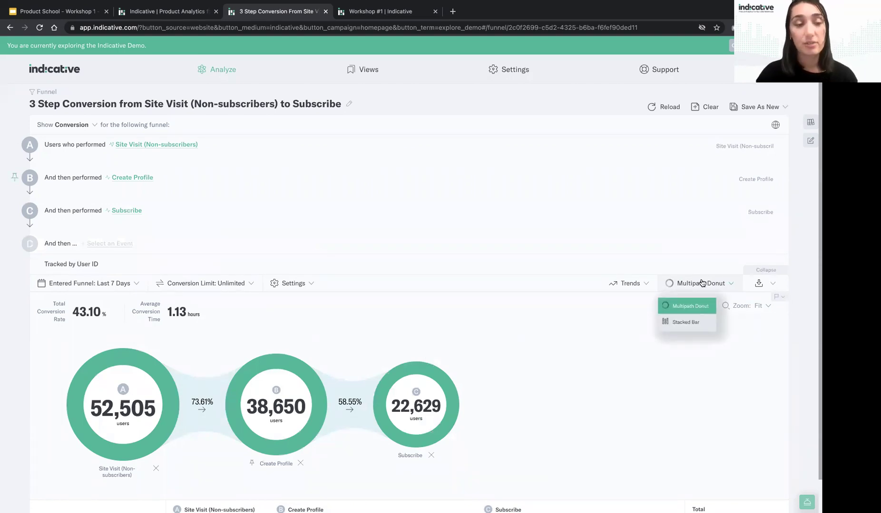
click(690, 322)
scroll(560, 302, down, 1)
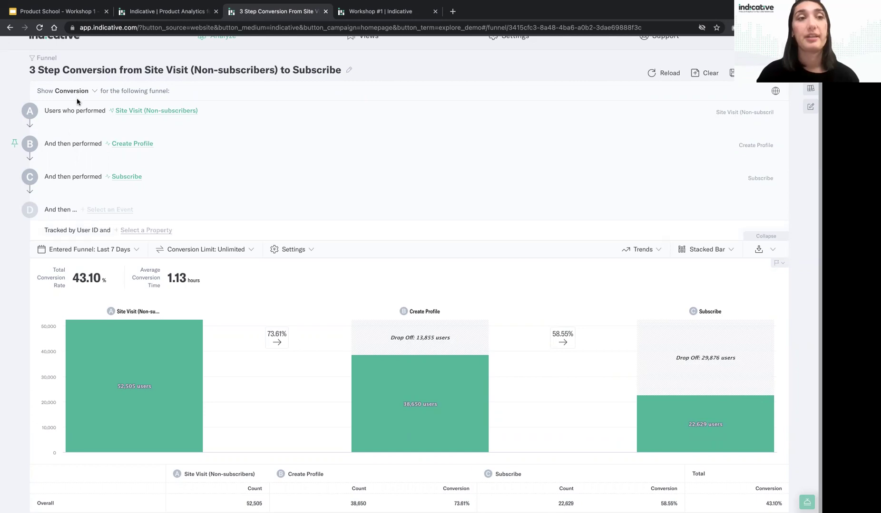
Step: Rename the funnel as "Where are people dropping off?"
triple_click(77, 71)
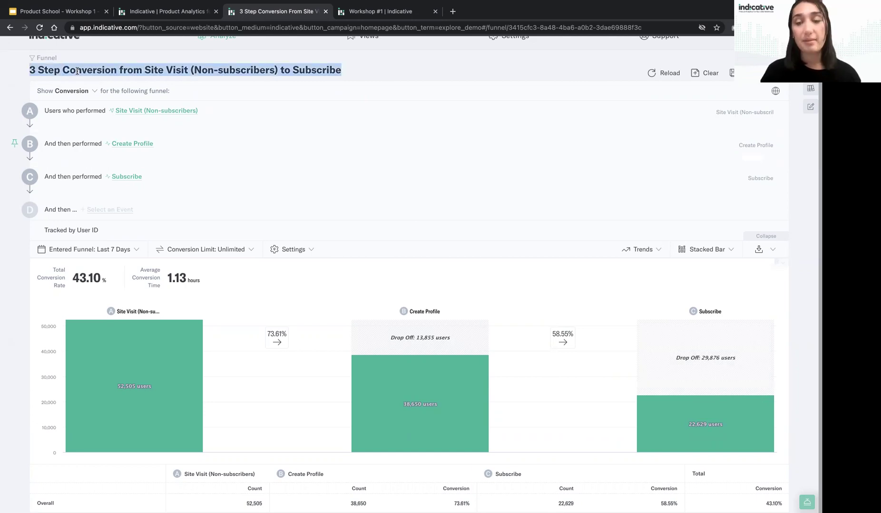
key(BackSpace)
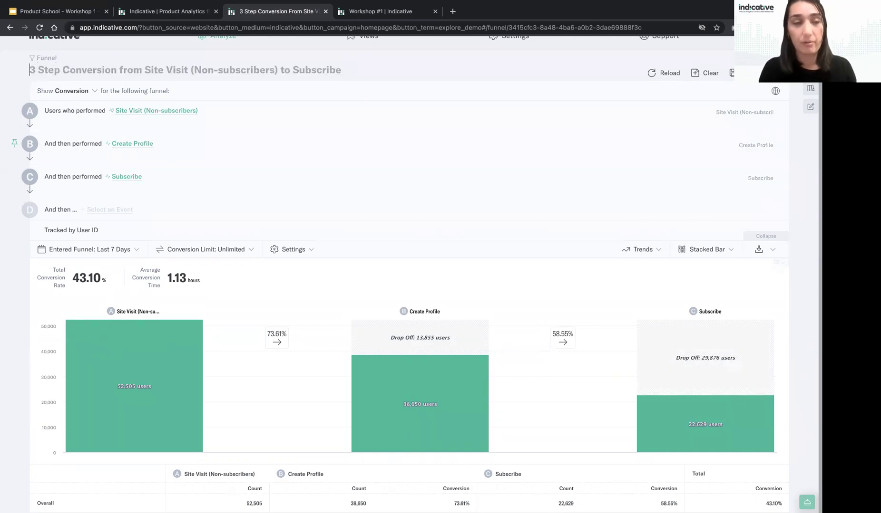
text(Where are popel)
key(BackSpace)
key(BackSpace)
key(BackSpace)
key(BackSpace)
text(eople droppign)
key(BackSpace)
key(BackSpace)
key(BackSpace)
text(ing off?)
key(Return)
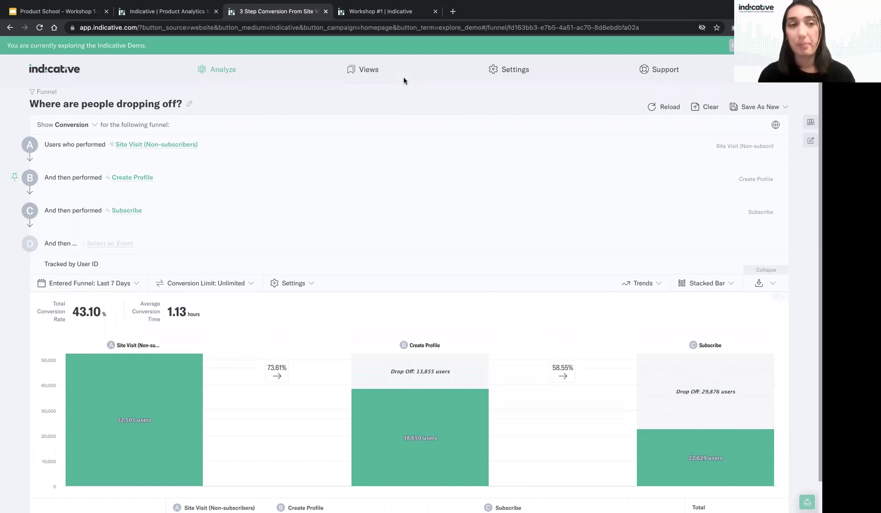
Step: Save the funnel as a widget to the "Workshop: Product School" dashboard, including conversion time, conversion rate, chart and table
click(768, 108)
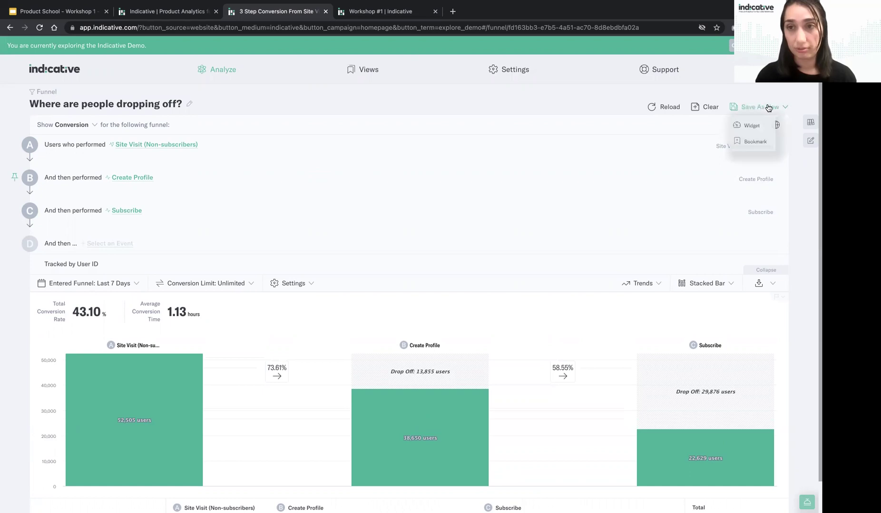
click(752, 128)
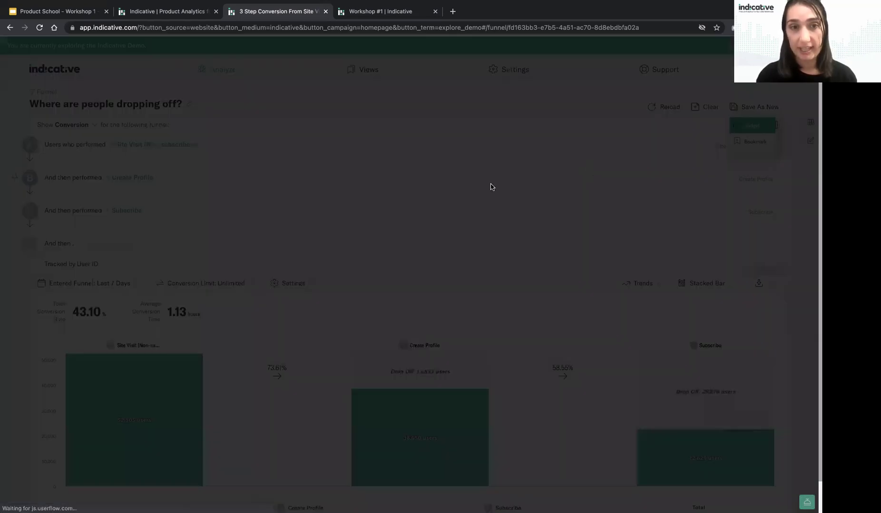
click(341, 192)
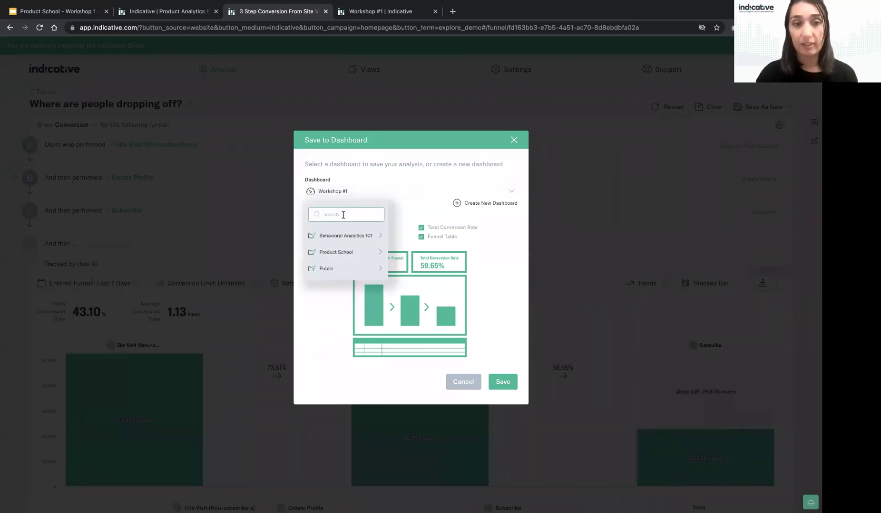
text(work)
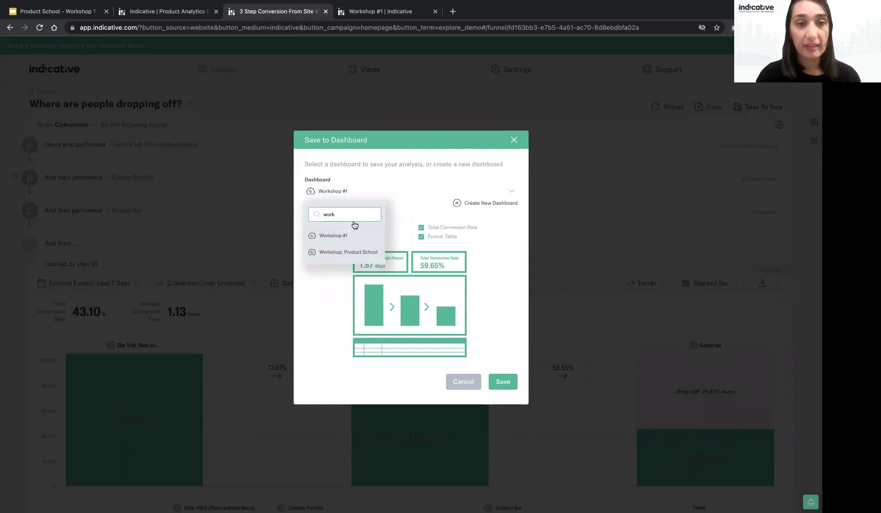
click(351, 254)
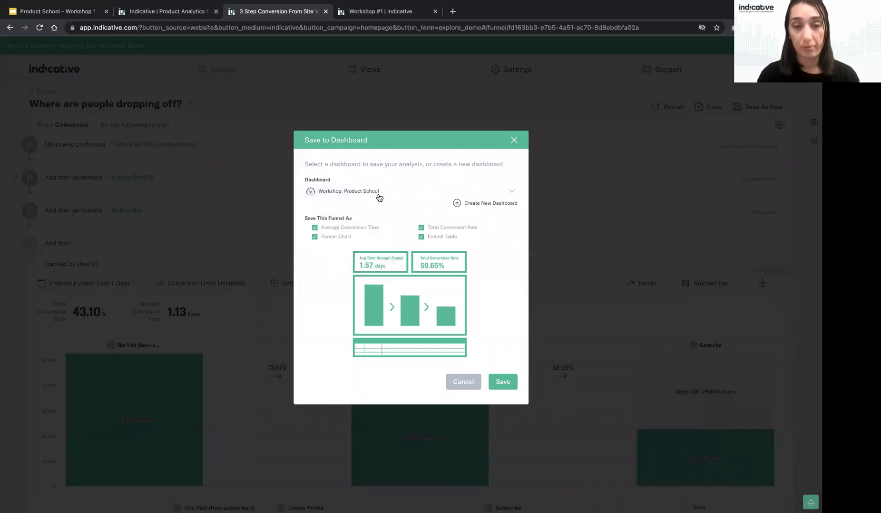
click(504, 382)
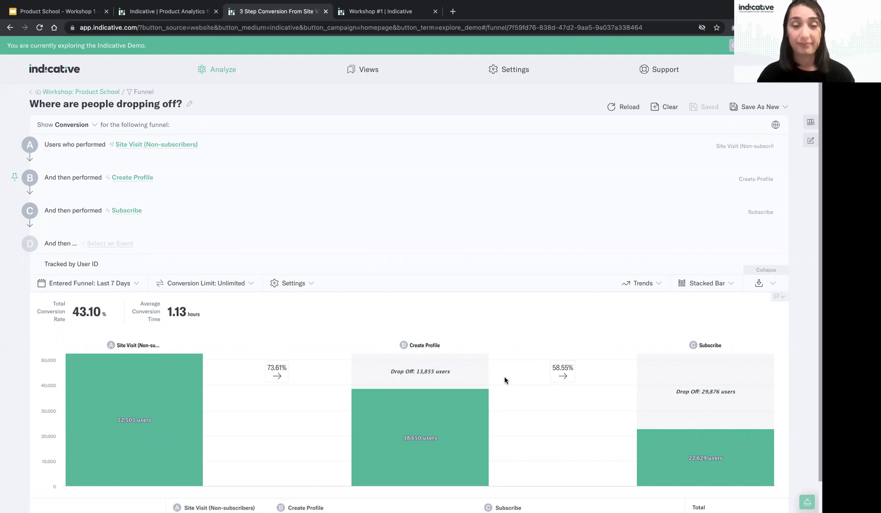
Step: Group the Site Visit (Non-subscribers) step by the Marketing Channel event property and rerun the funnel
mouse_move(412, 174)
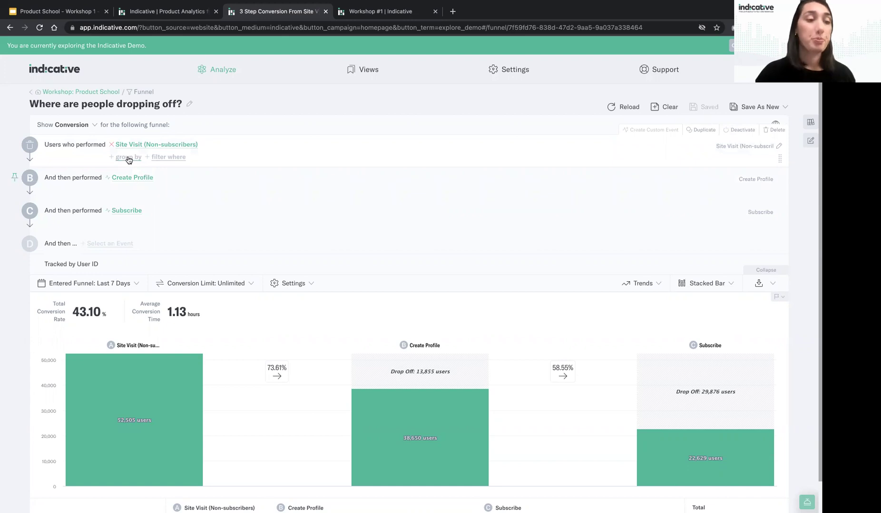
click(128, 160)
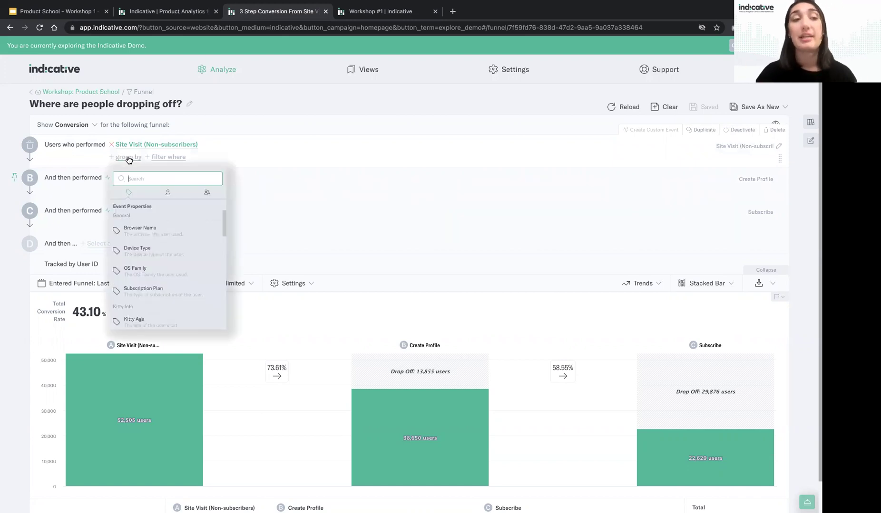
text(mar)
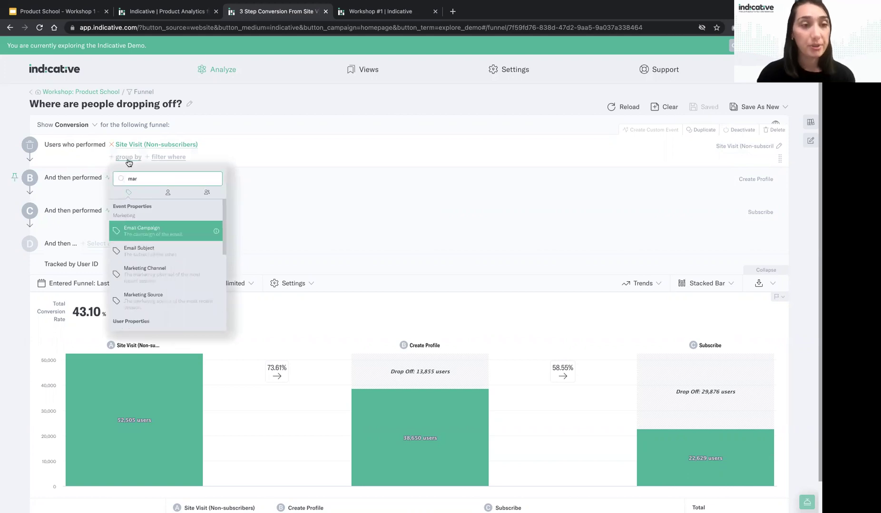
click(142, 271)
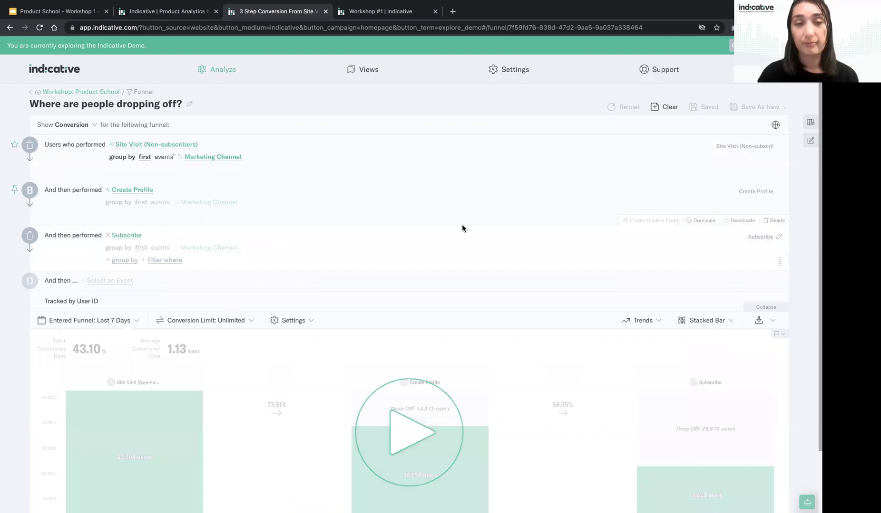
scroll(462, 228, down, 3)
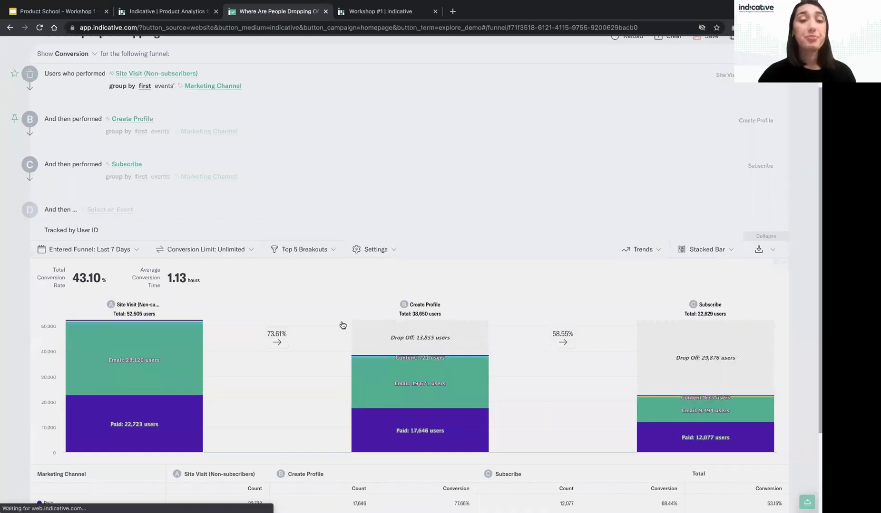
Step: Compare the marketing channels in the funnel chart and sort the breakout table by total conversion, highest first
scroll(340, 325, down, 4)
scroll(341, 325, down, 1)
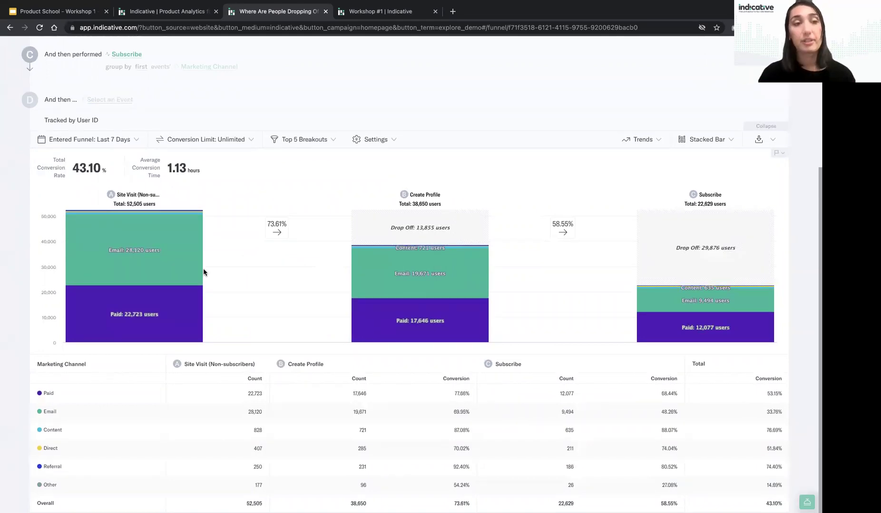
mouse_move(187, 269)
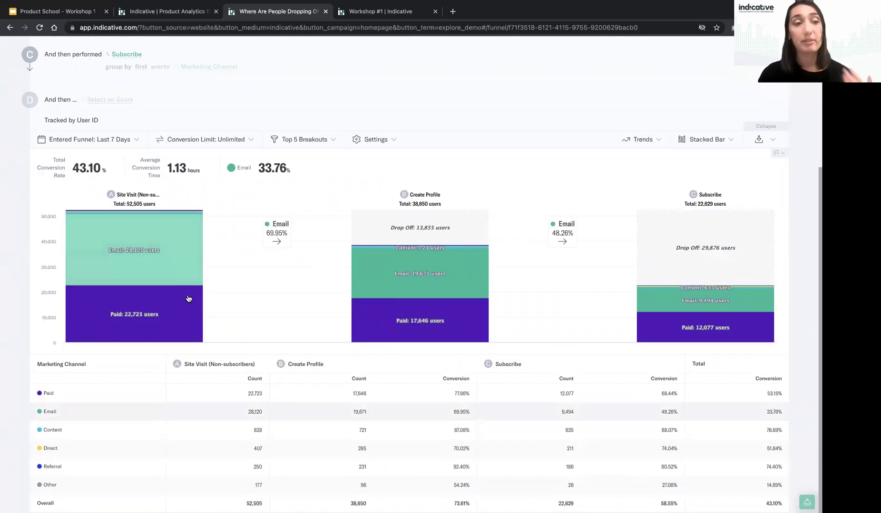
mouse_move(189, 299)
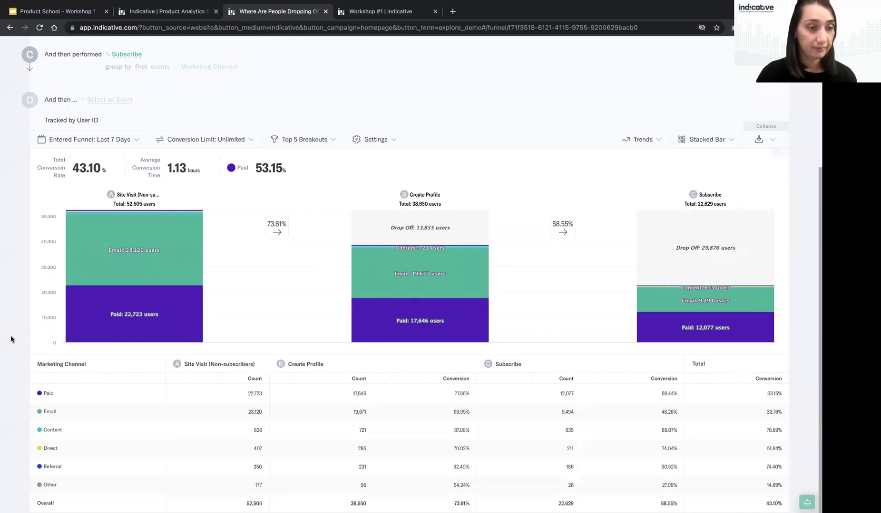
click(766, 379)
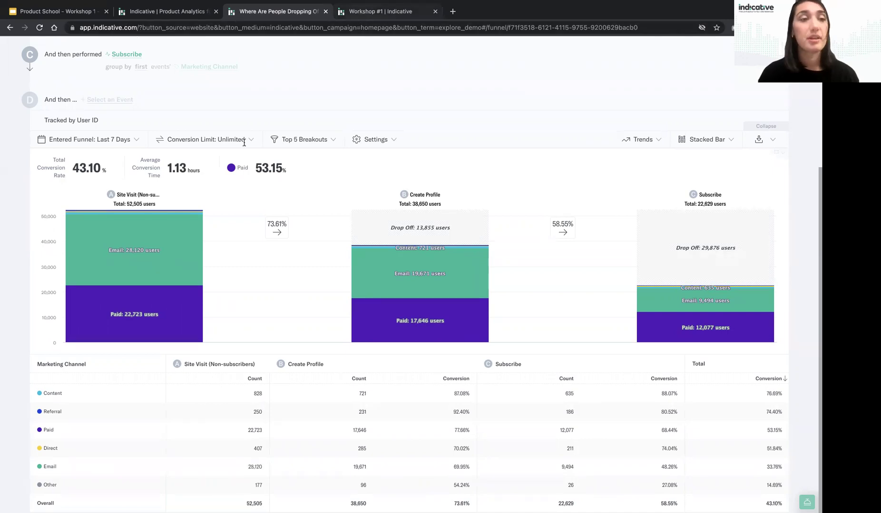
Step: Add the bullet "Content has high conversion % to sub, consider adding blog content in app" to the Workshop #1 dashboard's roadmap text
key(ctrl+Tab)
text(Content has hi)
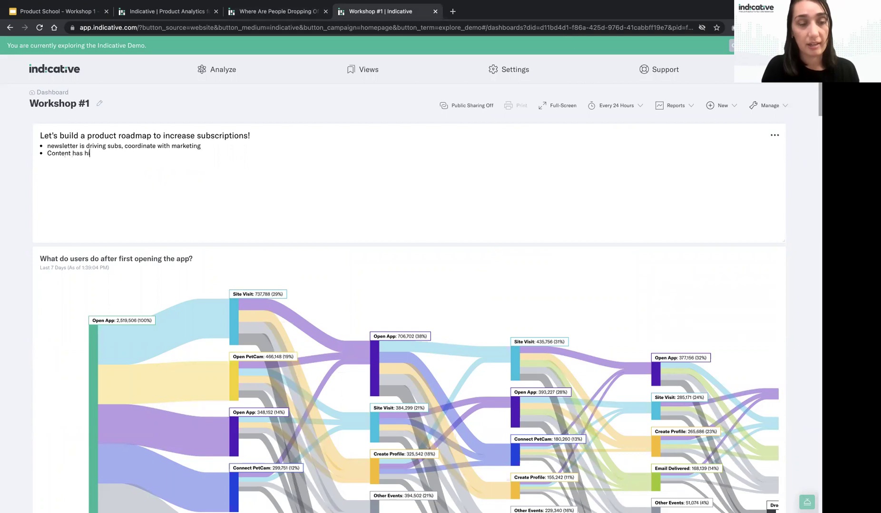
text(gh conv)
text(er)
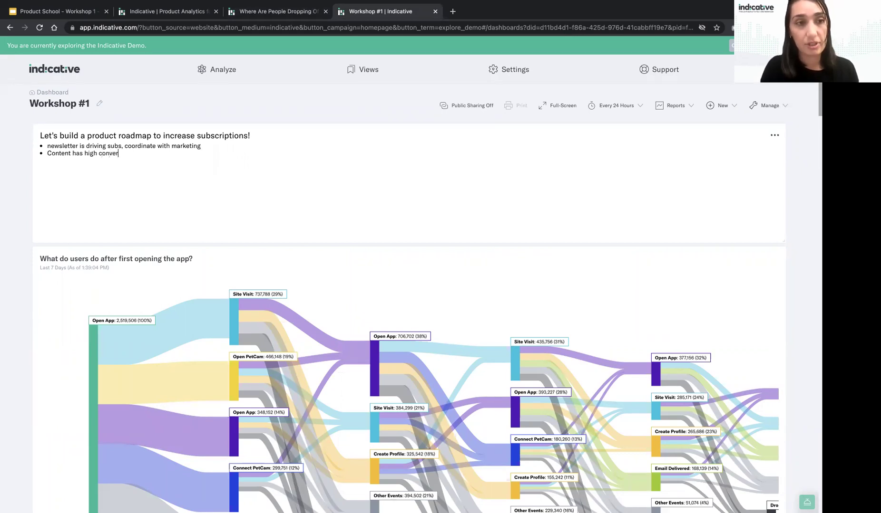
text(sion % to sub, consider adding bl)
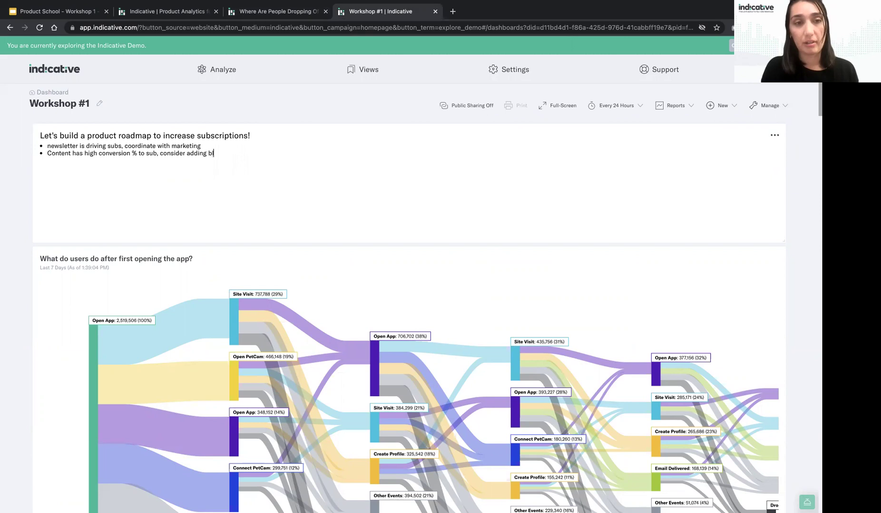
text(og content in app)
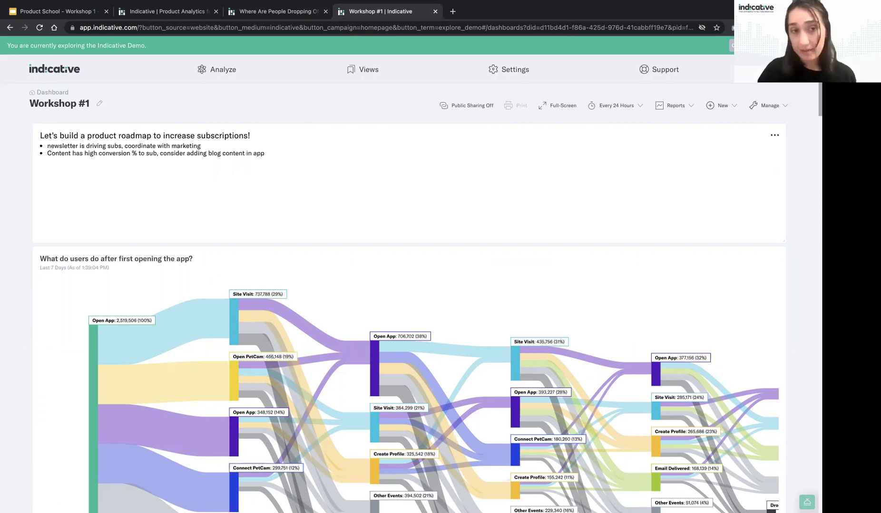
Step: Change the funnel's Site Visit (Non-subscribers) grouping to the Device Type event property and rerun the funnel
key(ctrl+shift+Tab)
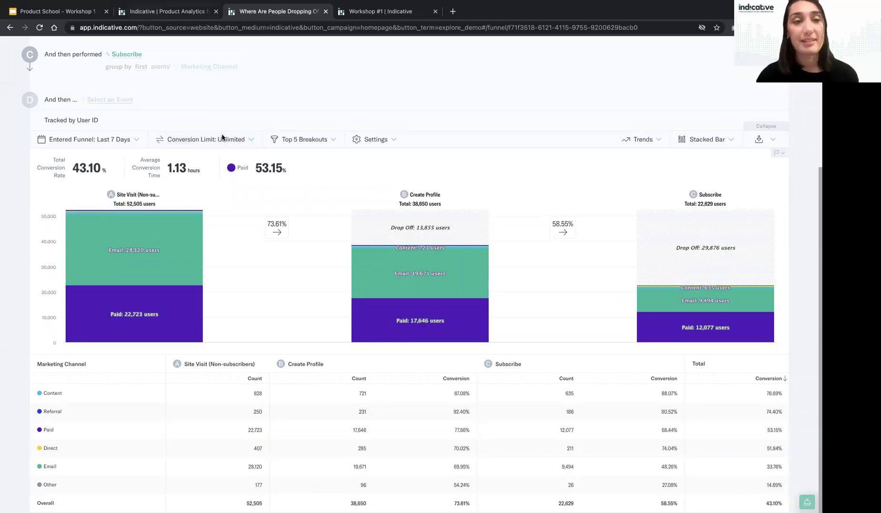
scroll(252, 172, up, 4)
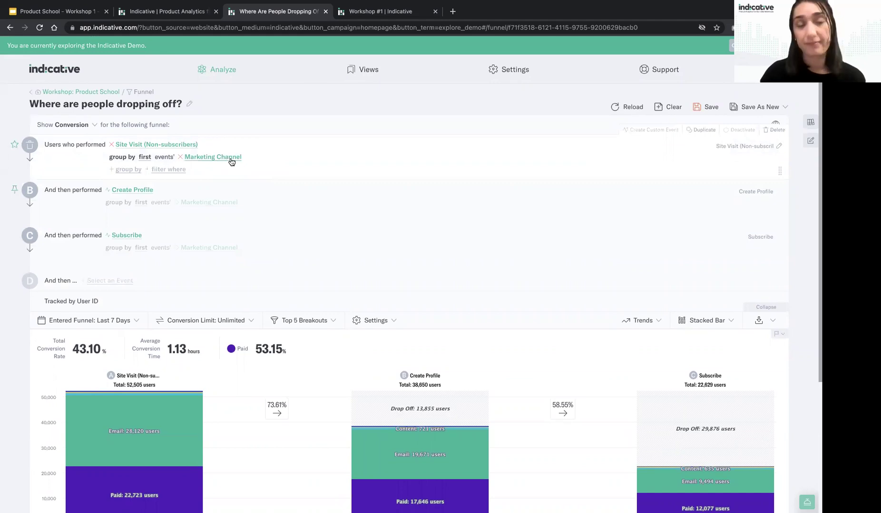
click(232, 162)
text(dev)
key(Return)
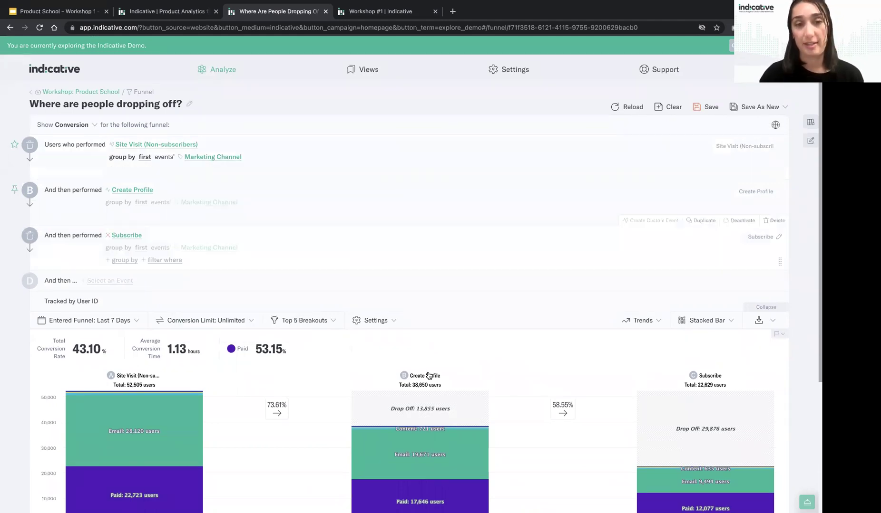
scroll(414, 280, down, 4)
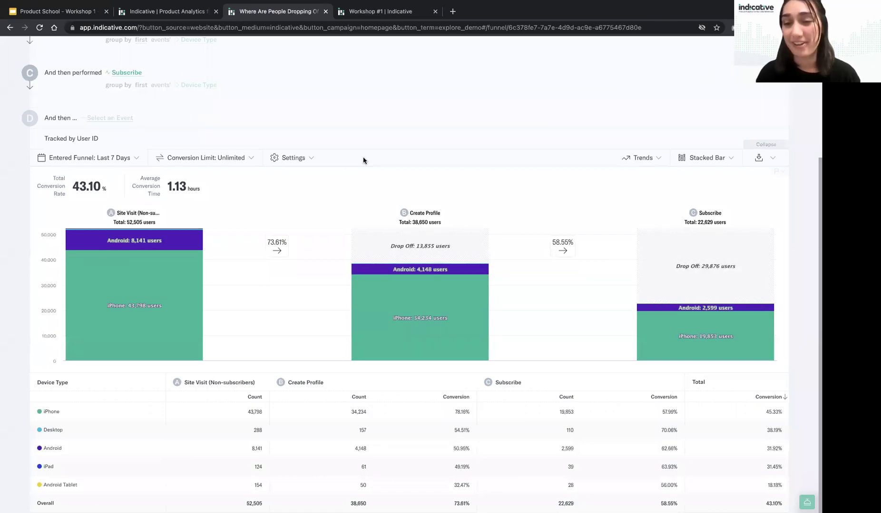
Step: Compare conversion across device types in the funnel chart and breakout table, and check the event properties available for grouping
scroll(421, 157, down, 1)
scroll(420, 157, up, 1)
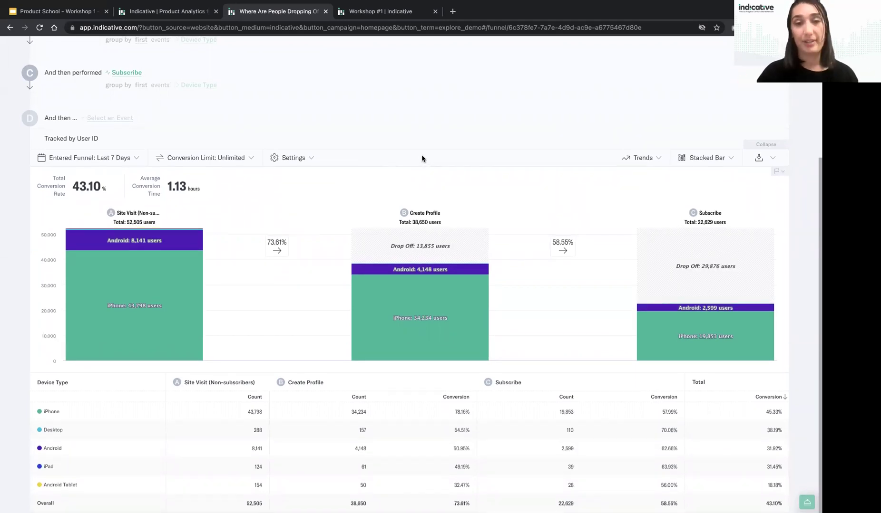
scroll(421, 158, up, 4)
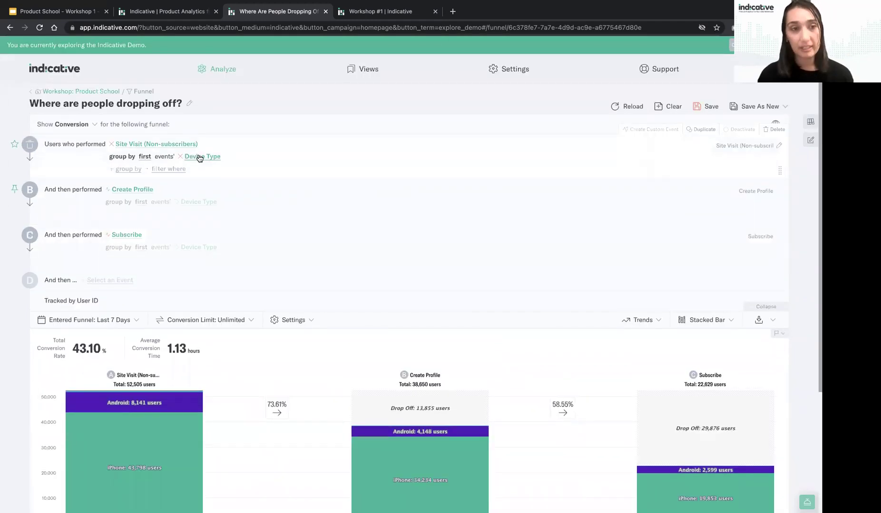
click(199, 158)
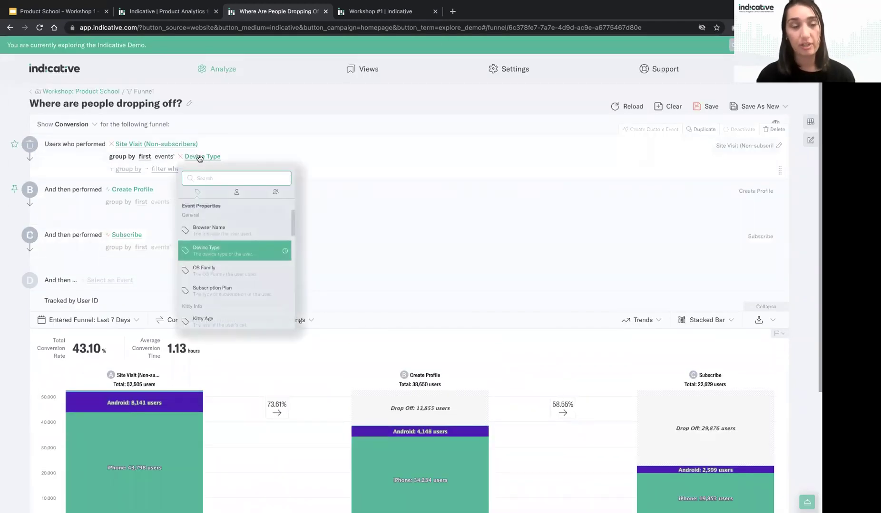
click(368, 112)
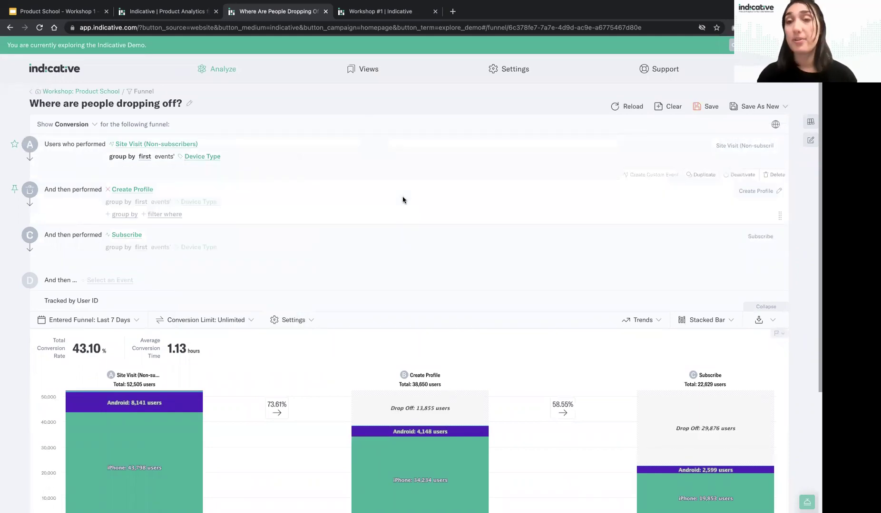
scroll(402, 199, down, 5)
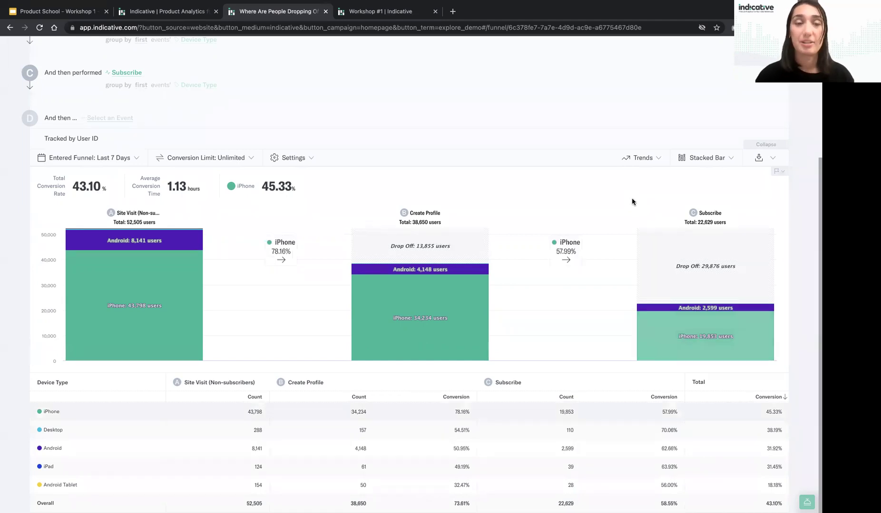
Step: Add the bullet "Audit Android UX and compare against iPhone" to the Workshop #1 dashboard's roadmap text
click(382, 14)
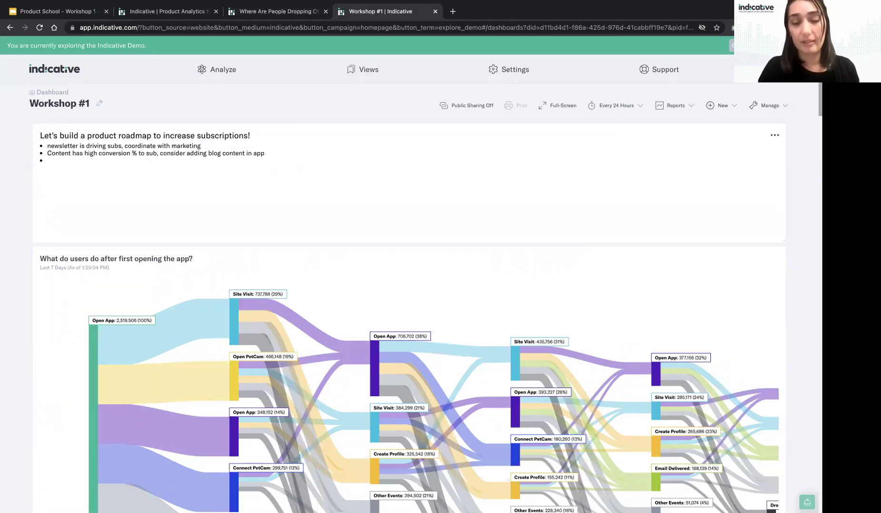
text(Audit A)
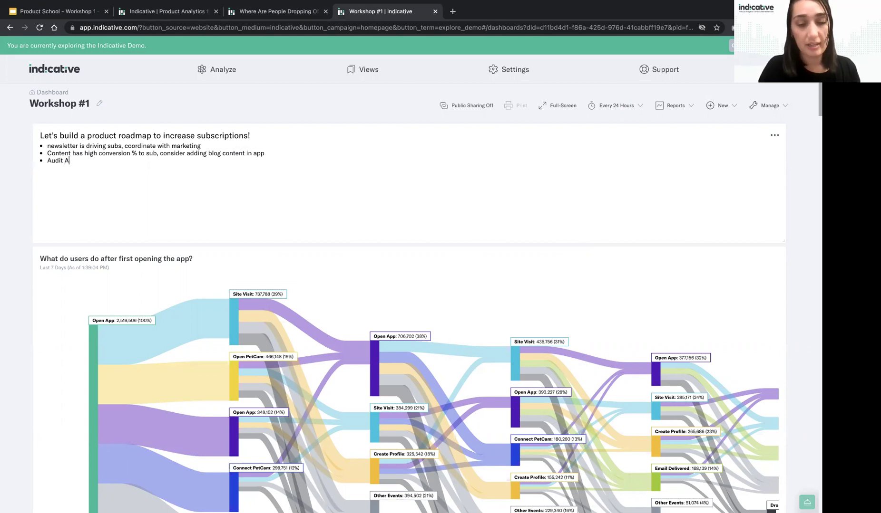
text(ndroid UX )
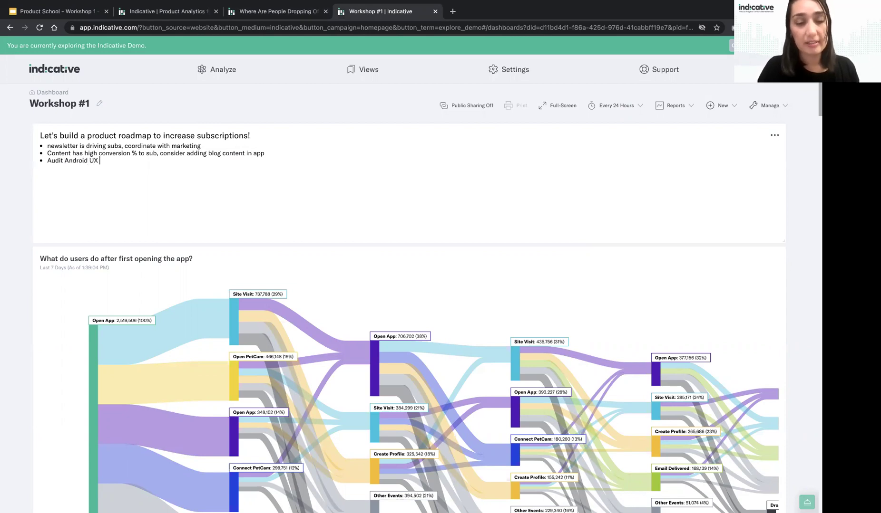
text(and compare agai)
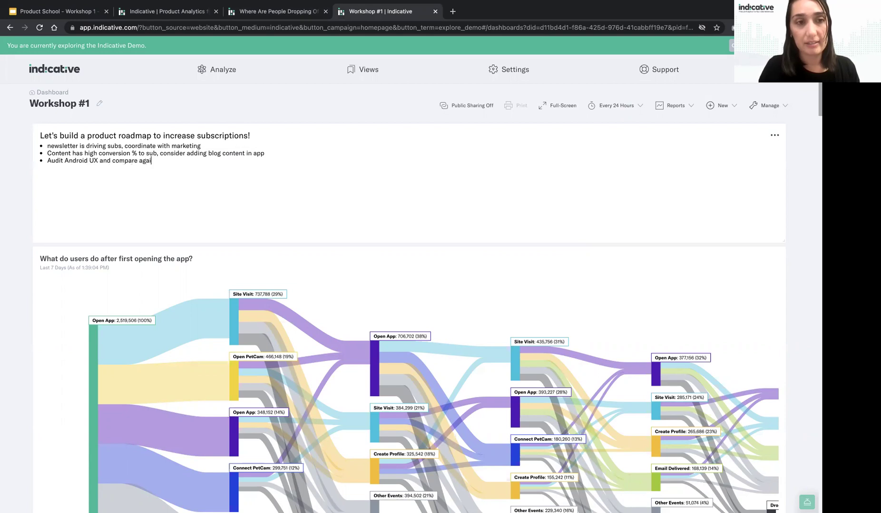
text(nst iPhone)
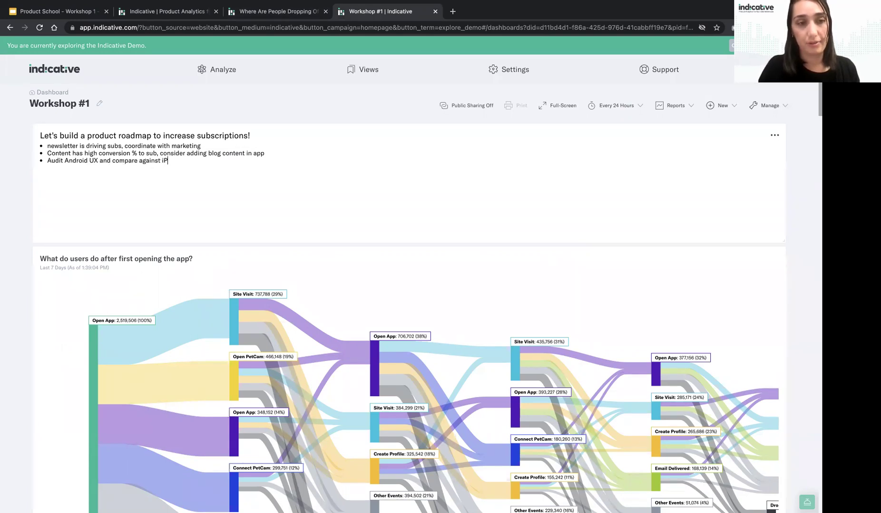
Step: Add an Open PetCam step to the drop-off funnel and place it between Create Profile and Subscribe
click(292, 15)
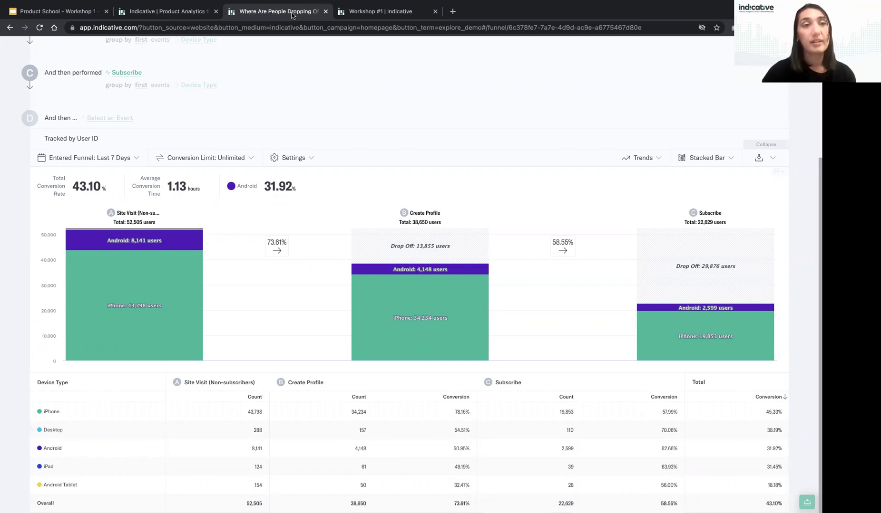
scroll(415, 123, up, 3)
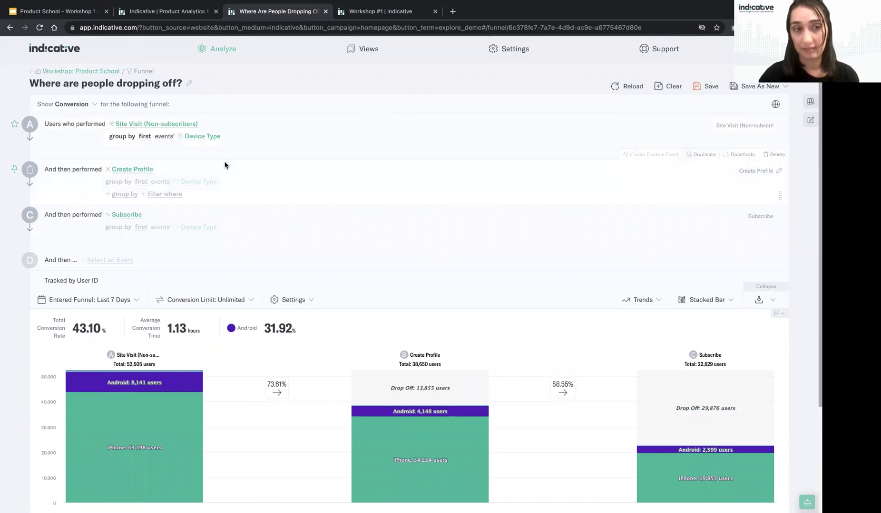
click(107, 265)
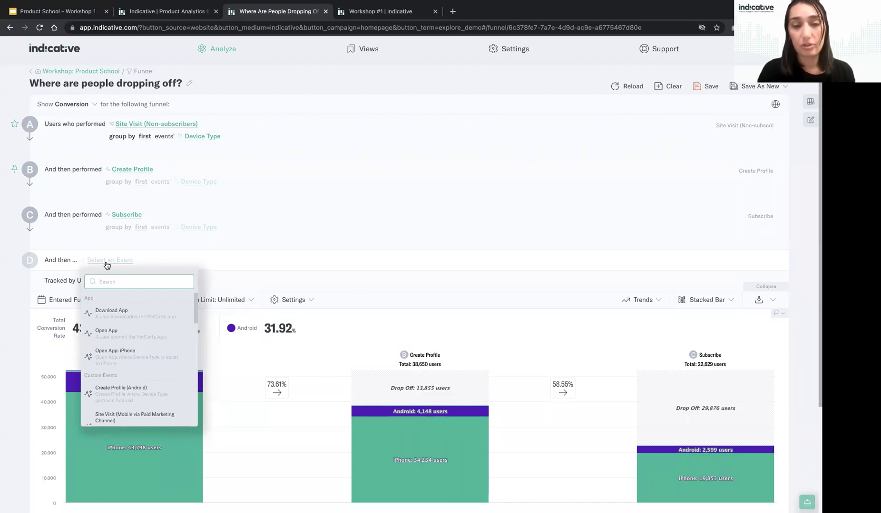
text(op)
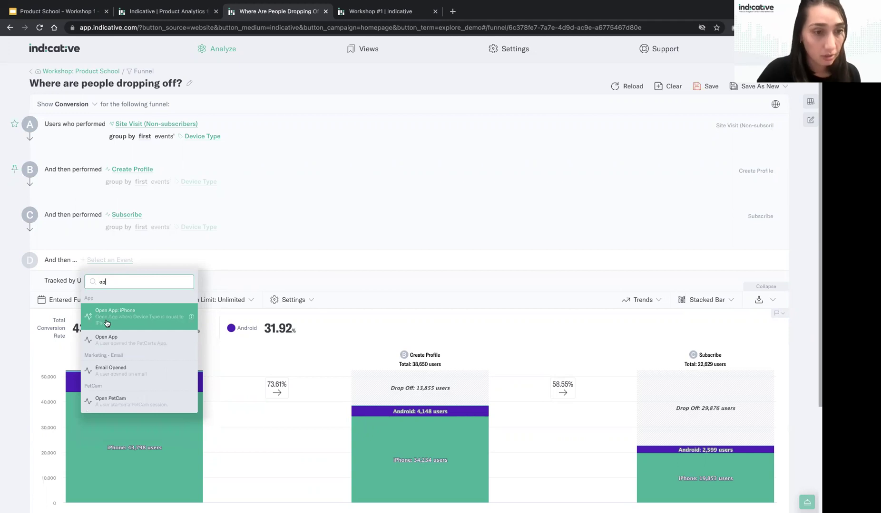
click(109, 401)
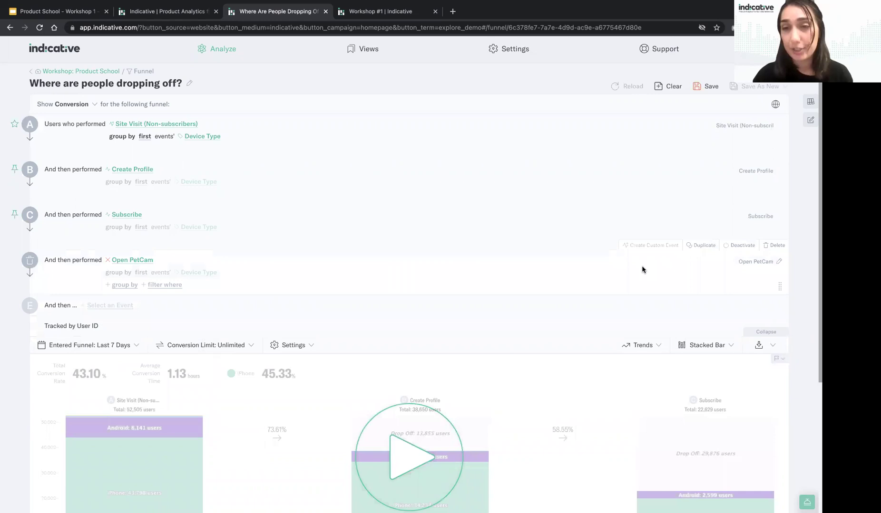
drag(779, 286, 775, 247)
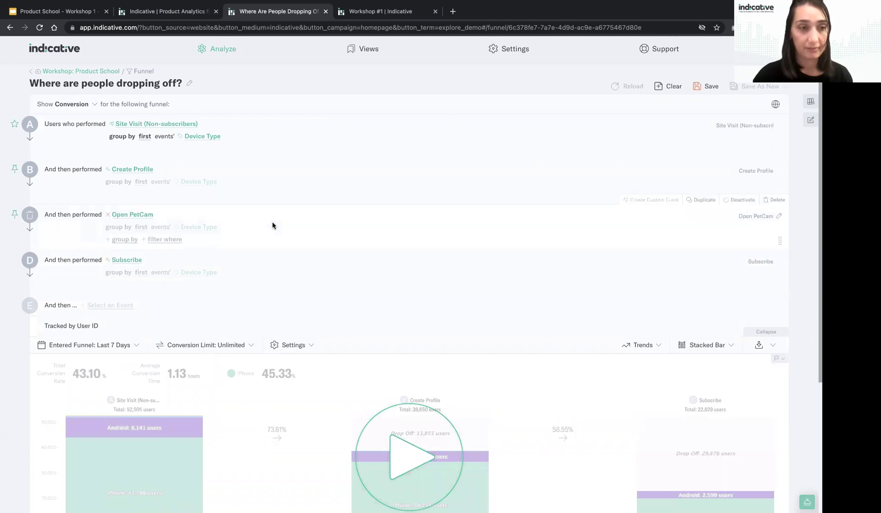
Step: Add an Open App step to the funnel and place it between Open PetCam and Subscribe
click(119, 305)
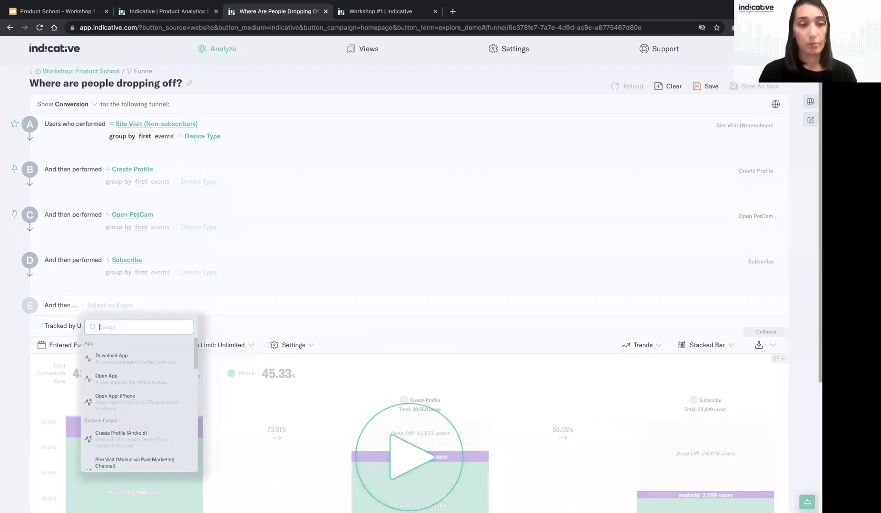
text(open)
click(125, 384)
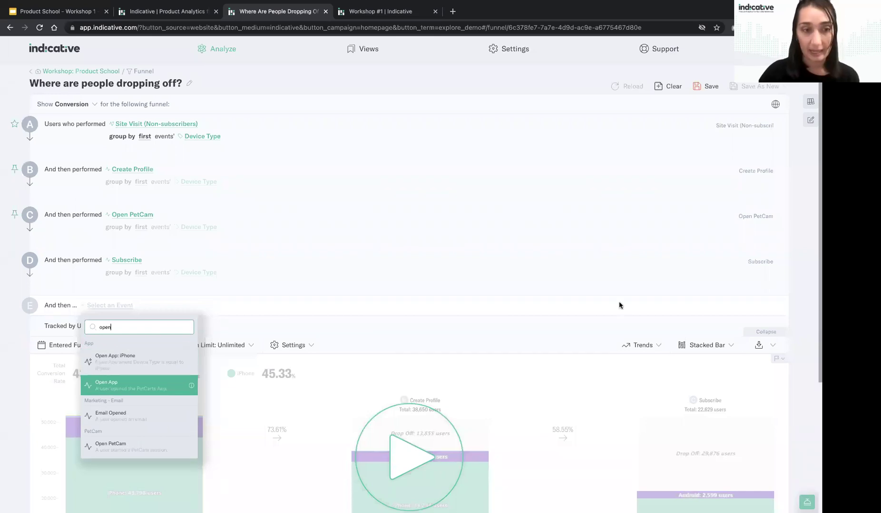
drag(780, 333, 780, 255)
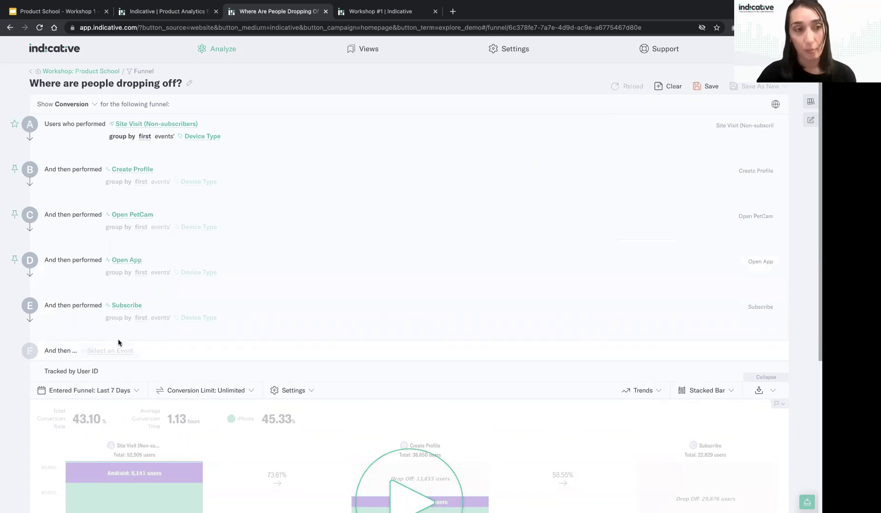
Step: Make the Open PetCam step optional and rerun the funnel
click(14, 215)
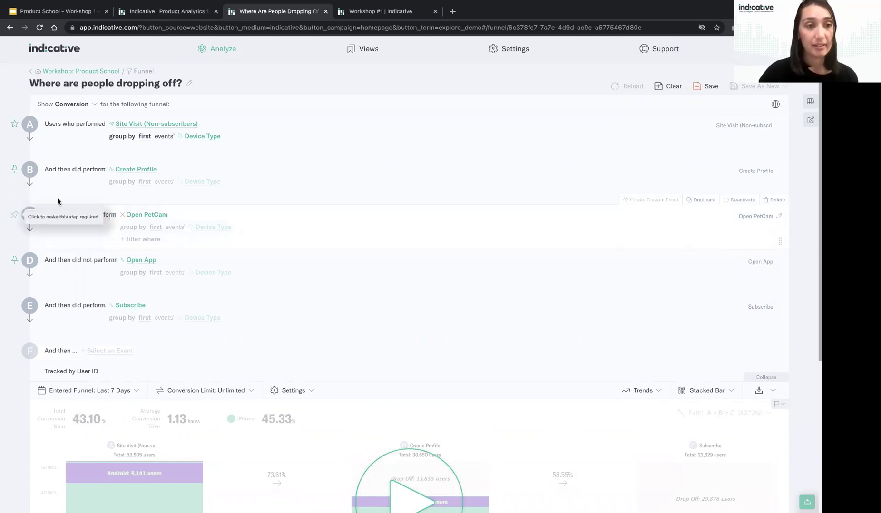
scroll(426, 214, down, 3)
scroll(417, 291, down, 2)
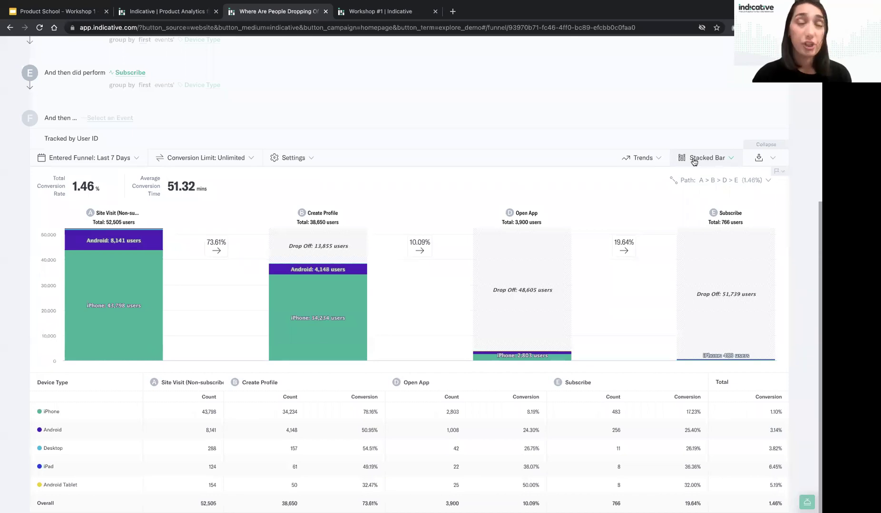
Step: Display the funnel as a Multipath Donut chart and select the path A > B > C > D > E through Open PetCam
click(694, 162)
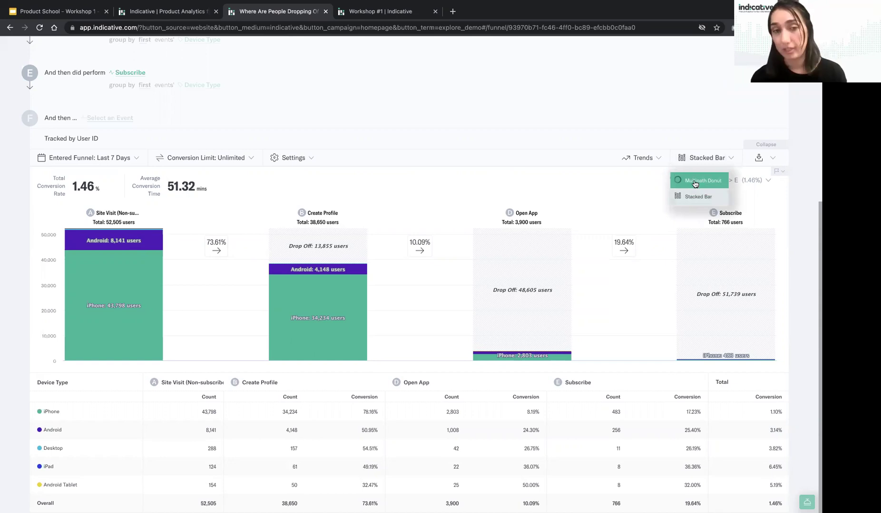
click(695, 181)
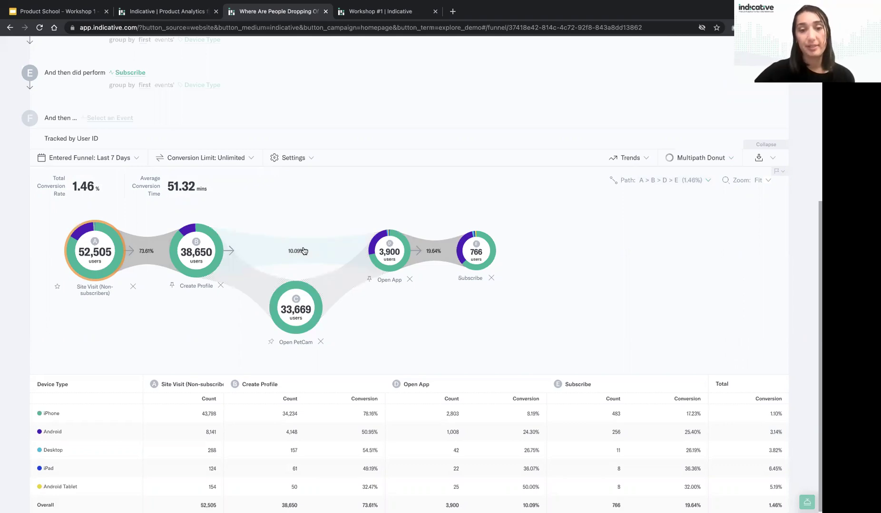
click(86, 258)
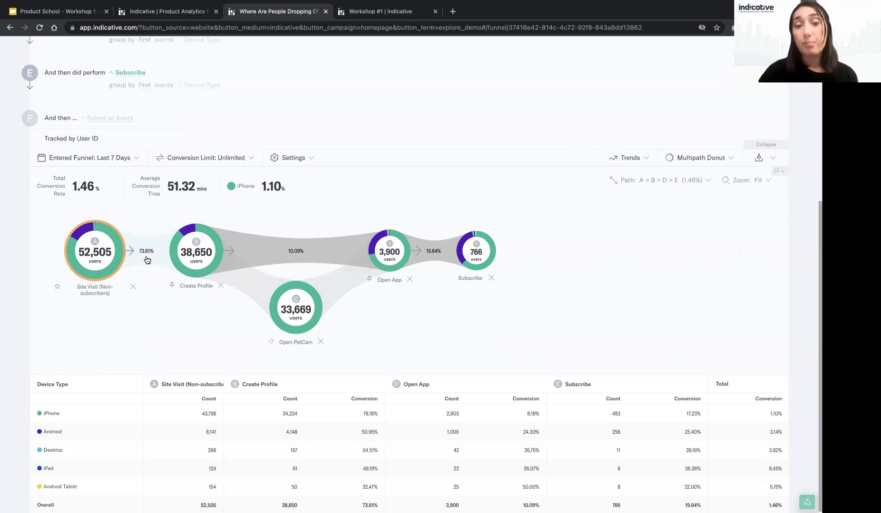
mouse_move(391, 258)
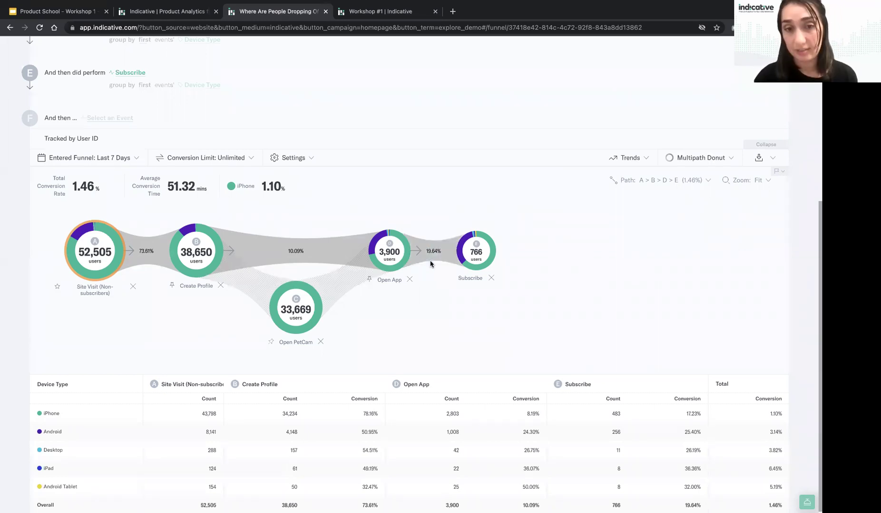
click(348, 280)
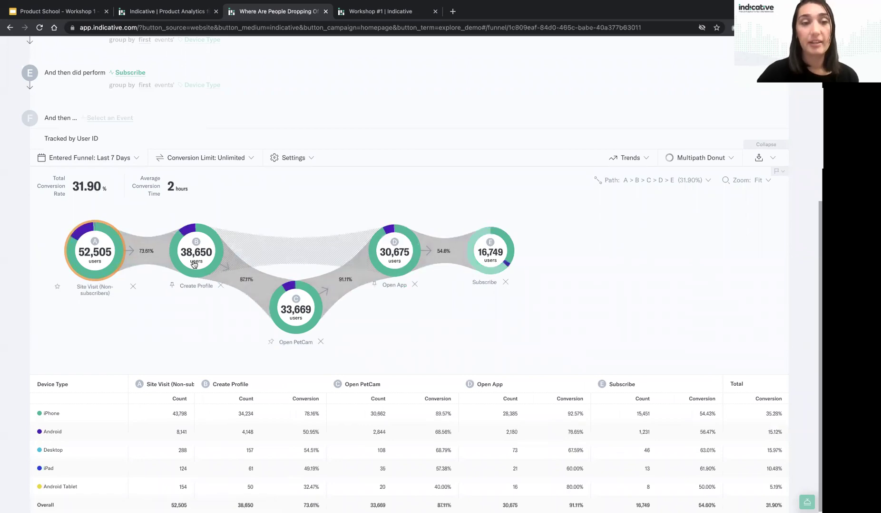
mouse_move(272, 306)
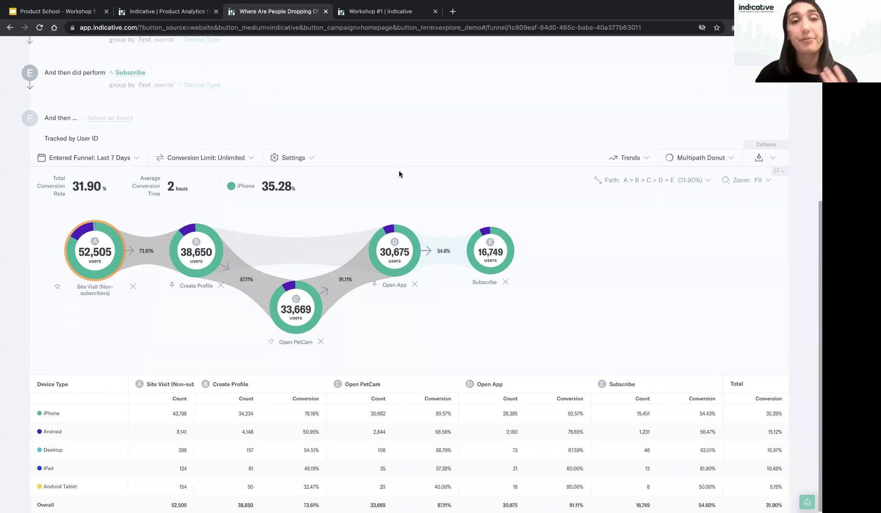
Step: Add the bullet "PetCam drives sub, work with marketing and revisit in app UI" to the roadmap note on the Workshop #1 dashboard
click(366, 14)
click(193, 161)
key(Return)
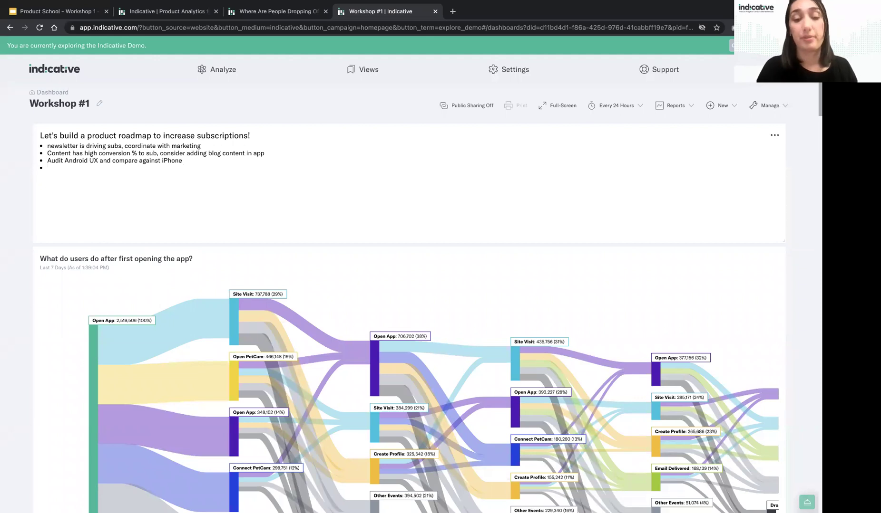
text(PetC)
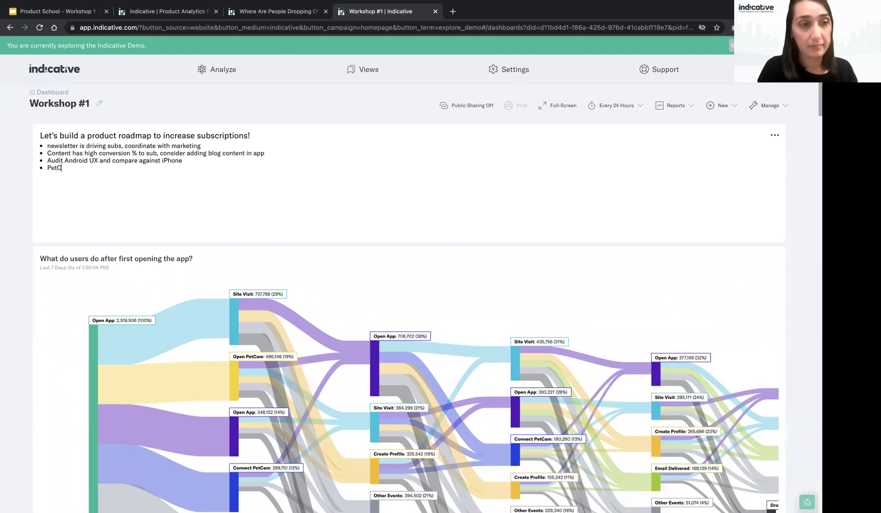
text(am drives su)
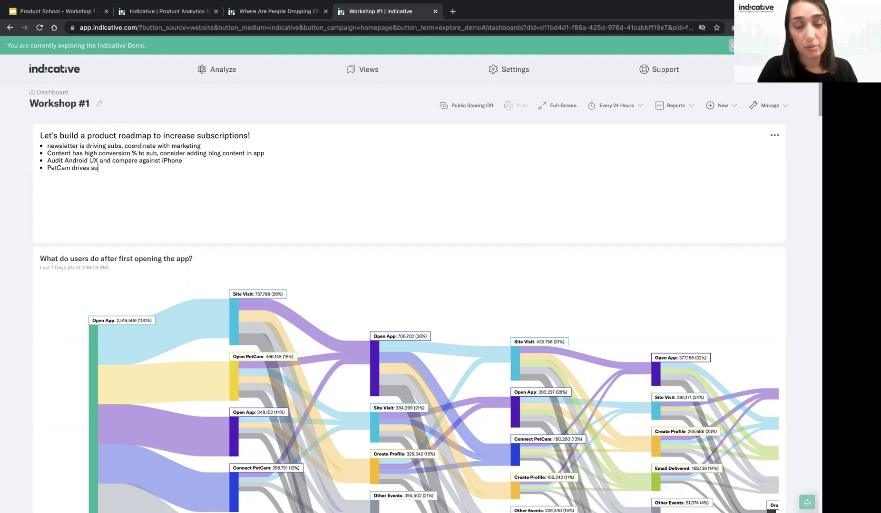
text(b, work with mak)
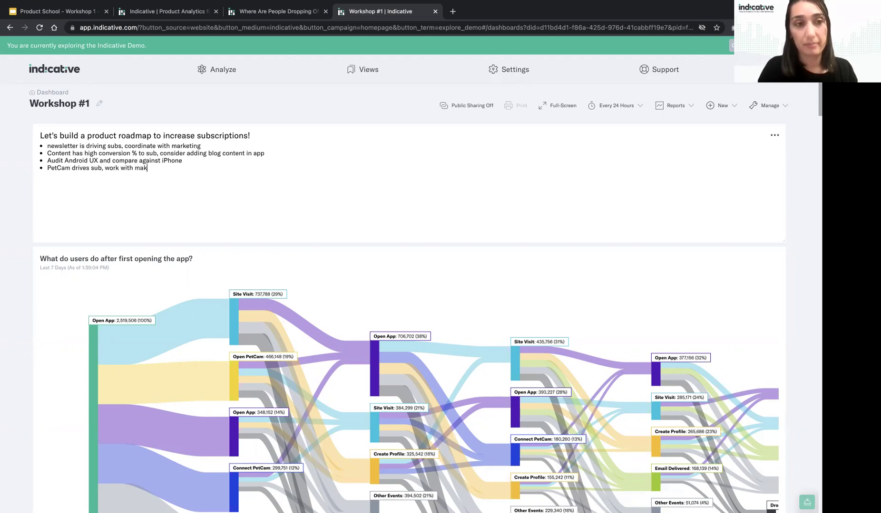
key(BackSpace)
text(rketing and)
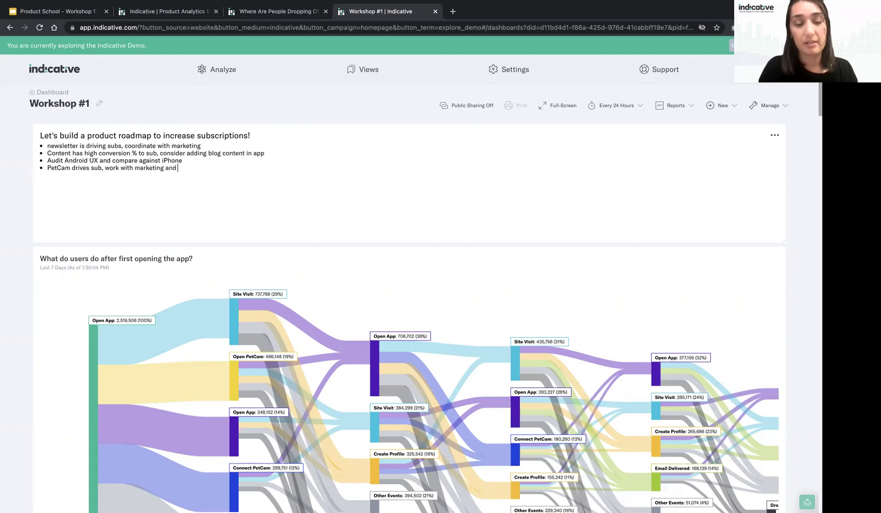
text( revisit in app)
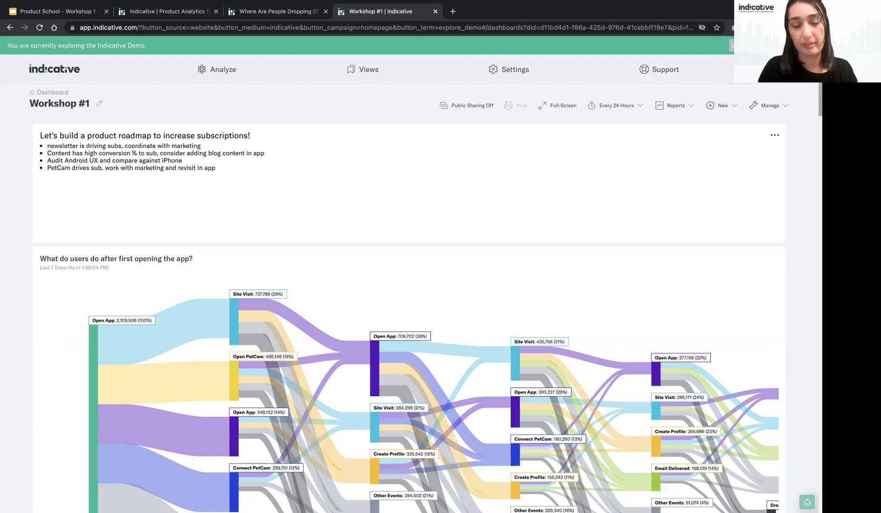
text( UI)
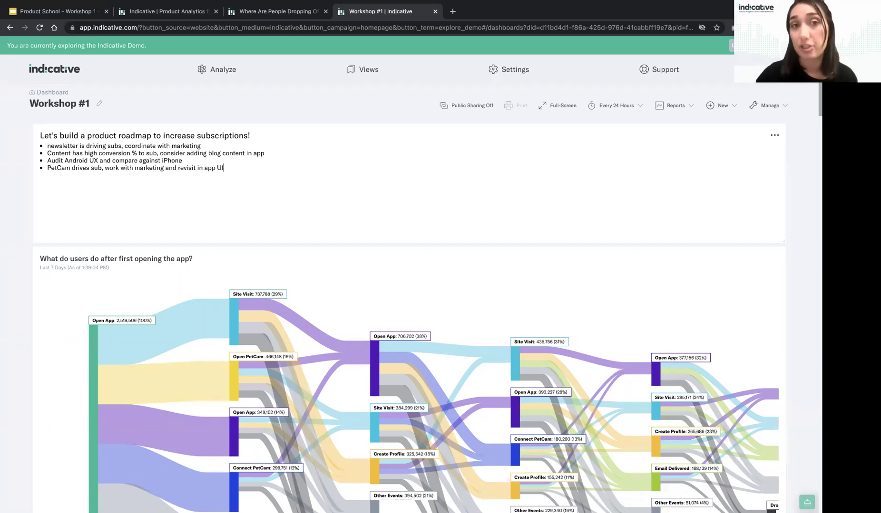
Step: Return to the drop-off funnel, change its grouping from Device Type to the Country event property and rerun it
click(276, 14)
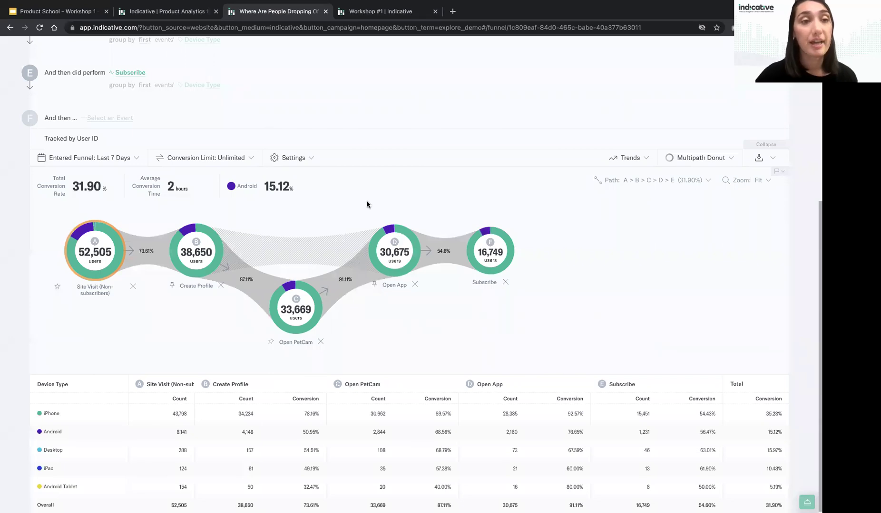
scroll(367, 204, up, 10)
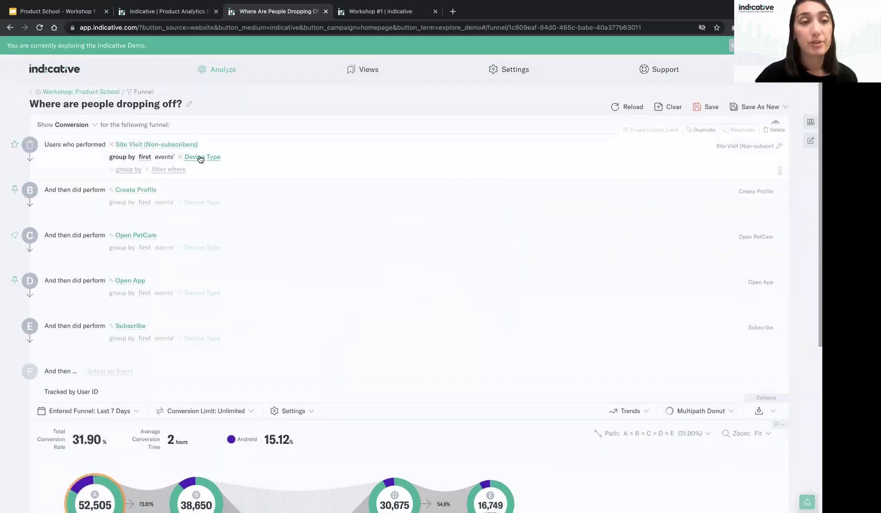
click(203, 157)
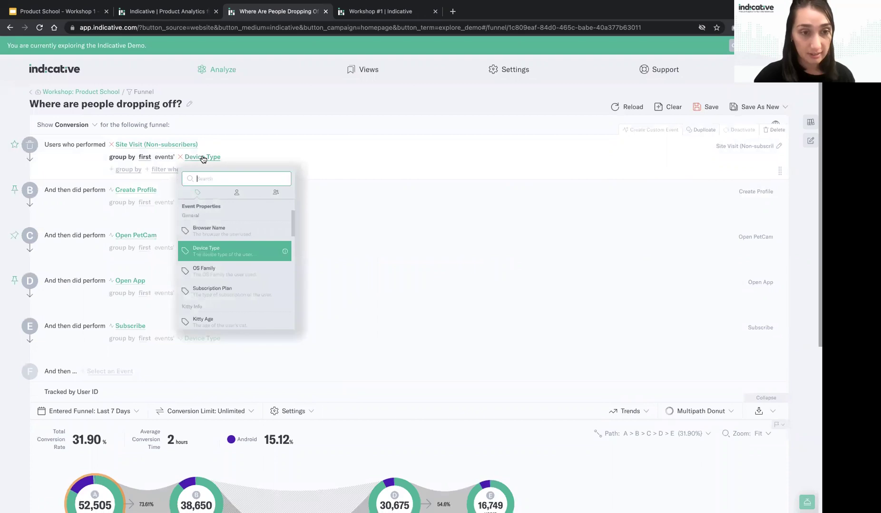
text(coun)
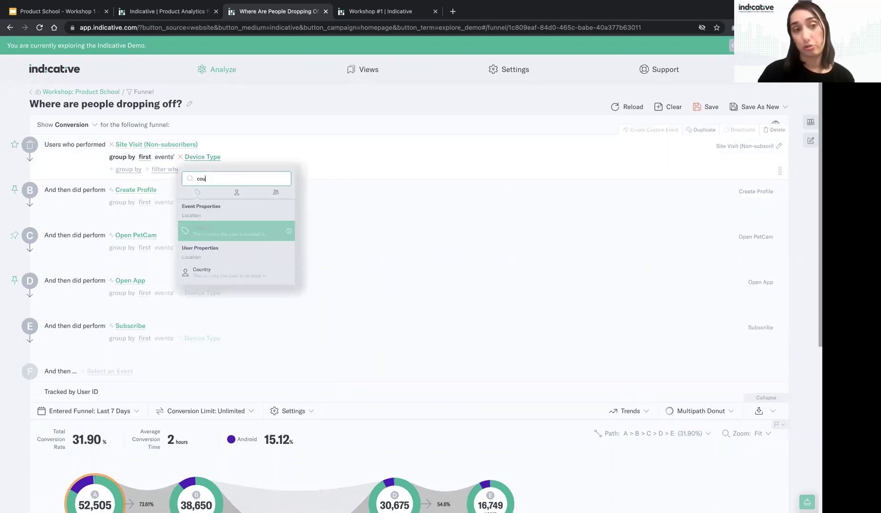
click(201, 230)
scroll(420, 293, down, 3)
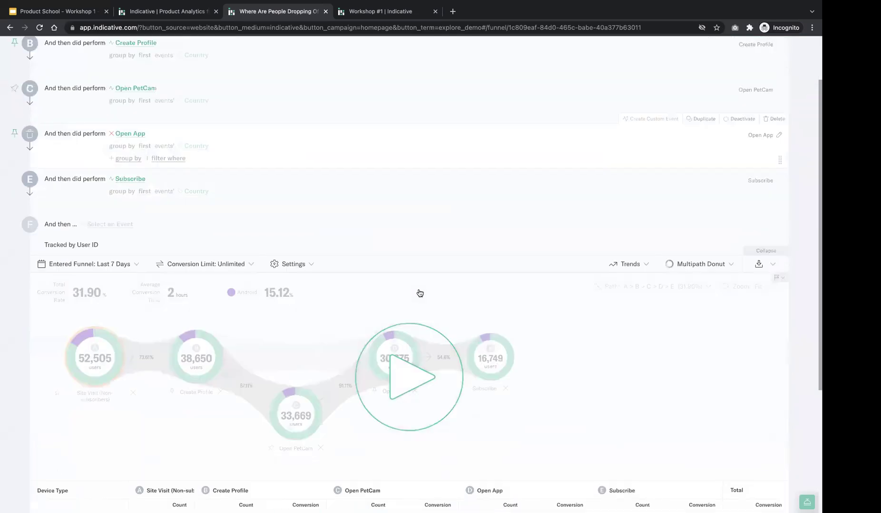
scroll(419, 292, down, 2)
click(419, 293)
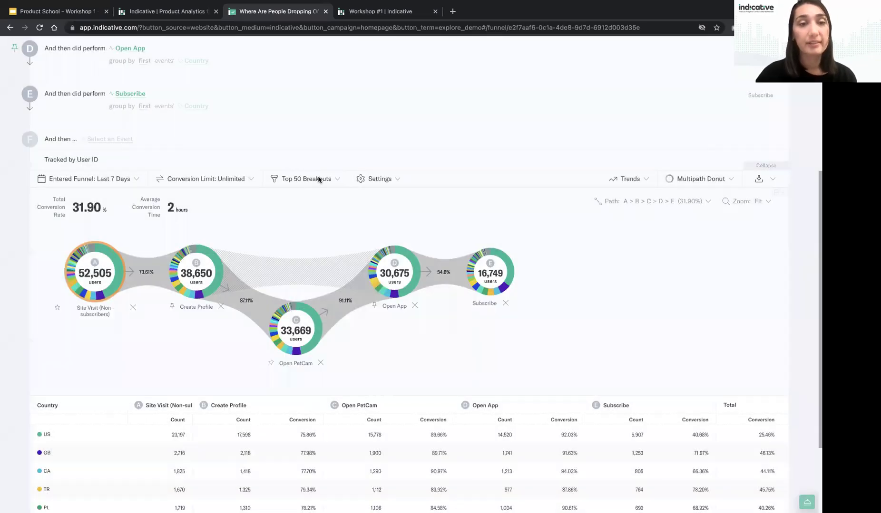
Step: Limit the funnel's country breakouts to the top 5 and review the conversion by country
click(309, 180)
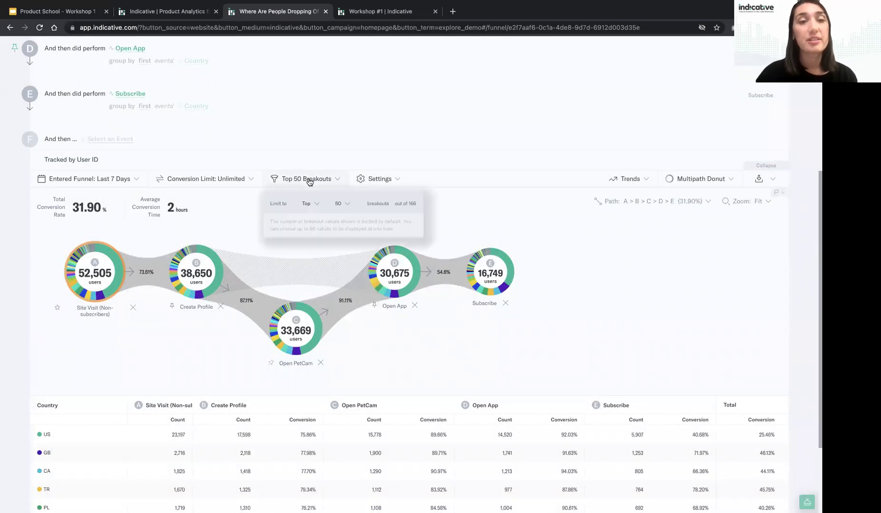
click(341, 205)
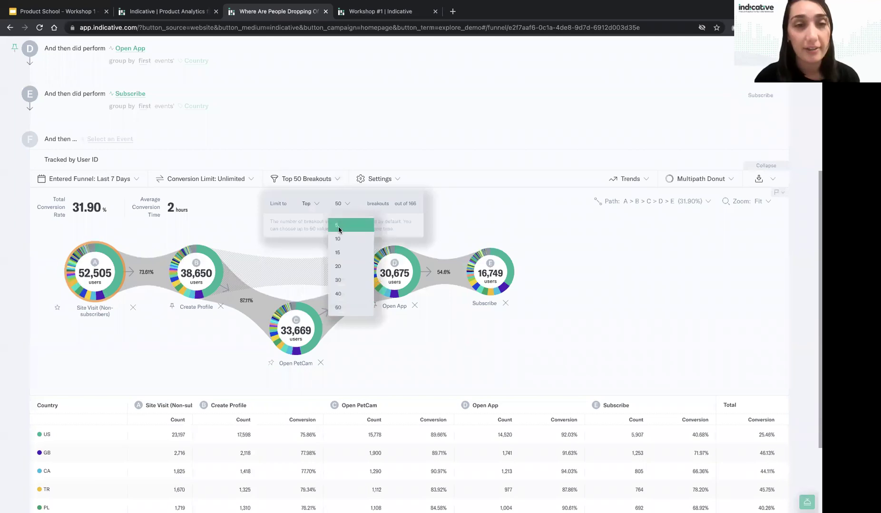
click(338, 226)
click(472, 230)
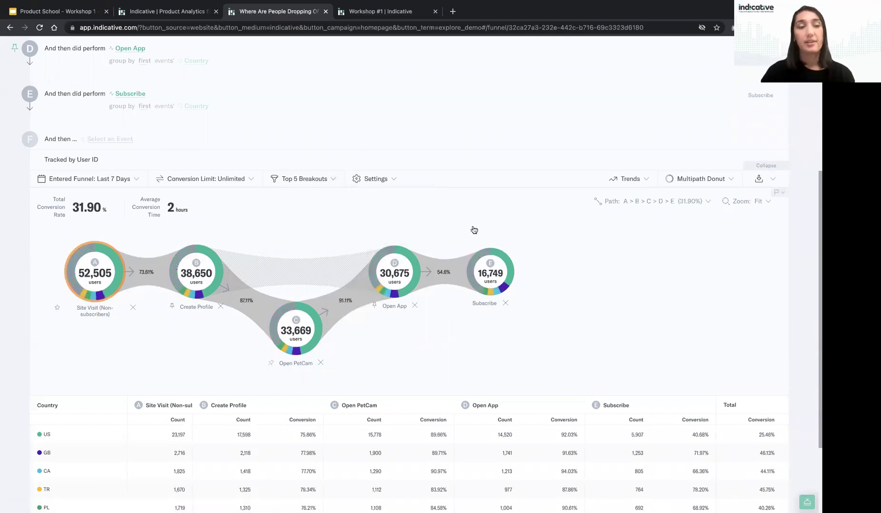
scroll(474, 230, down, 2)
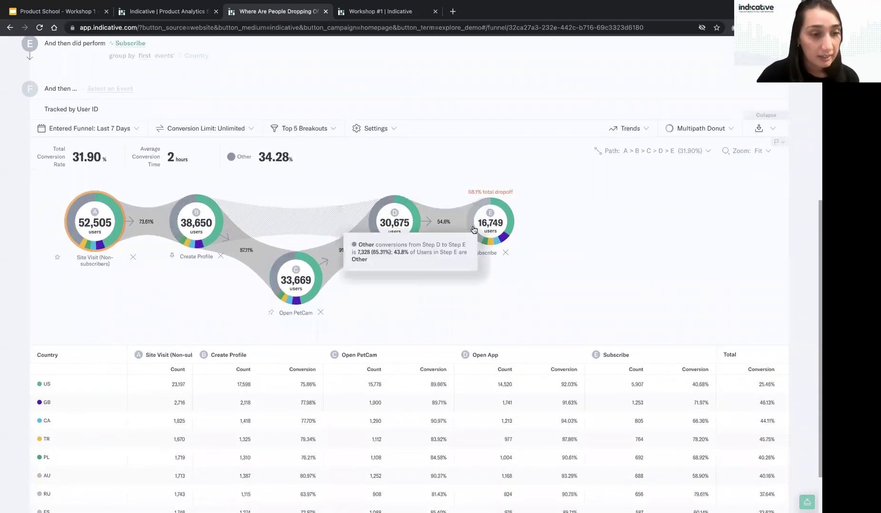
scroll(473, 231, up, 1)
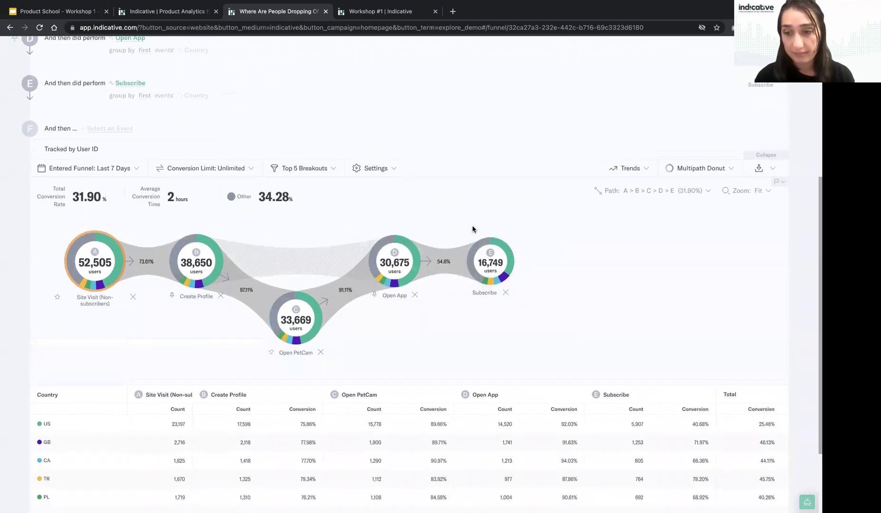
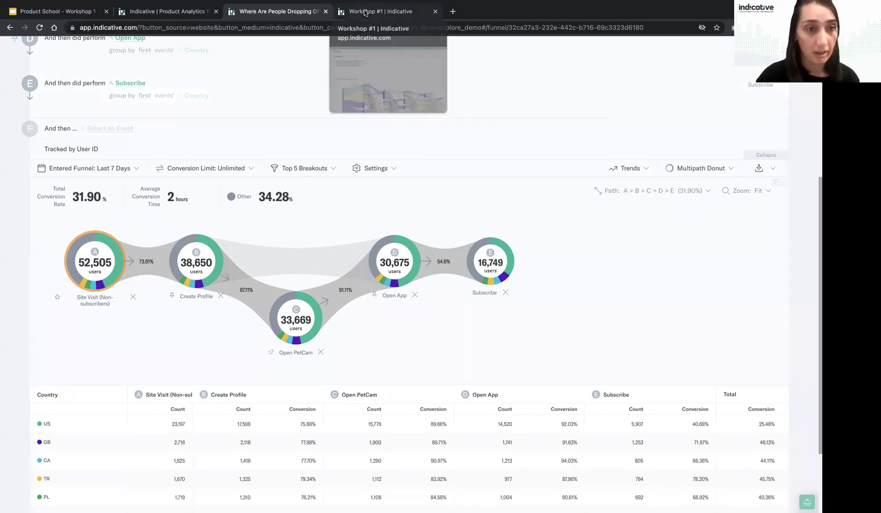
Step: Add the bullet "Work w/ marketing on international campaigns" to the roadmap note on the Workshop #1 dashboard
click(364, 13)
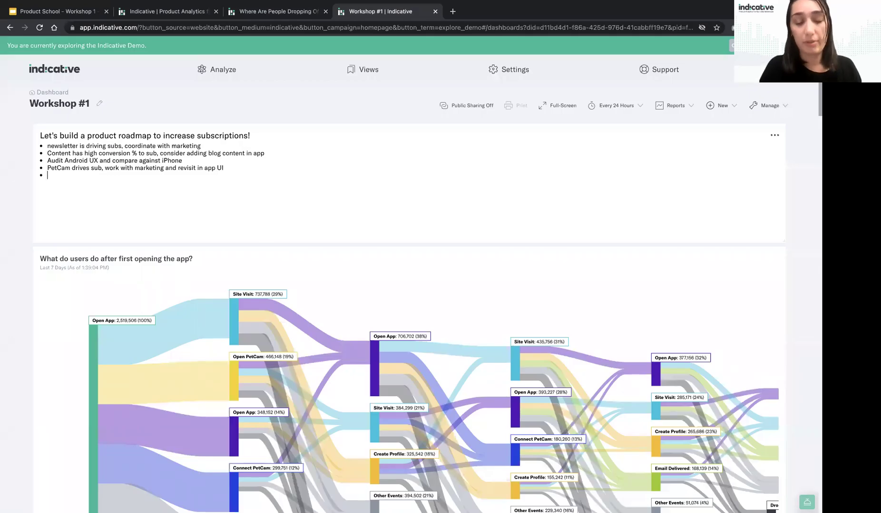
text(Work )
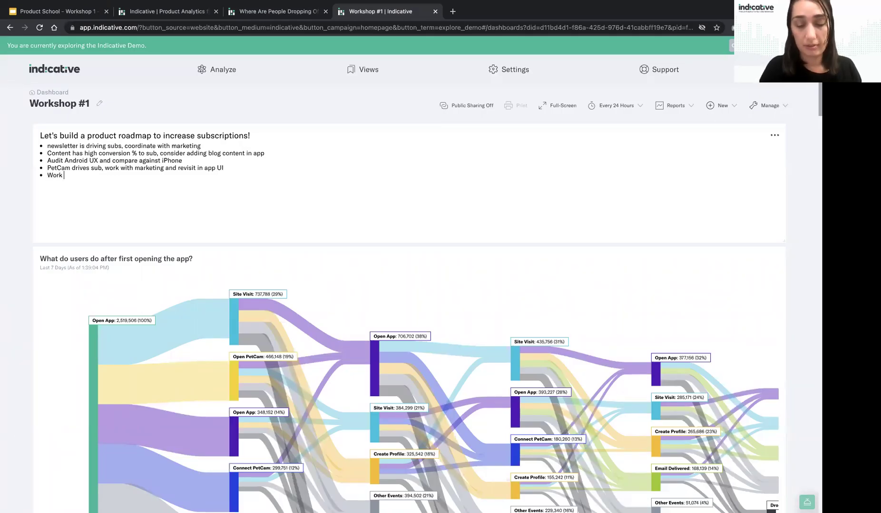
text(w/ markr)
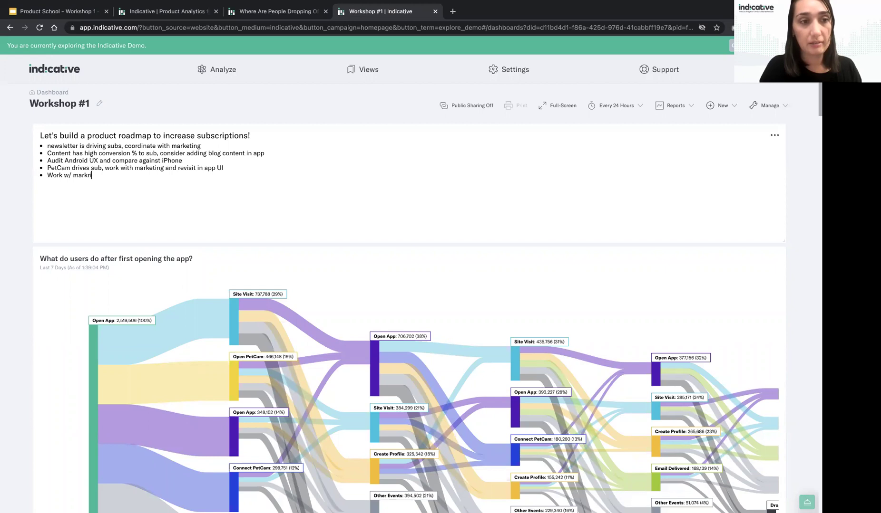
key(BackSpace)
text(eting on interna)
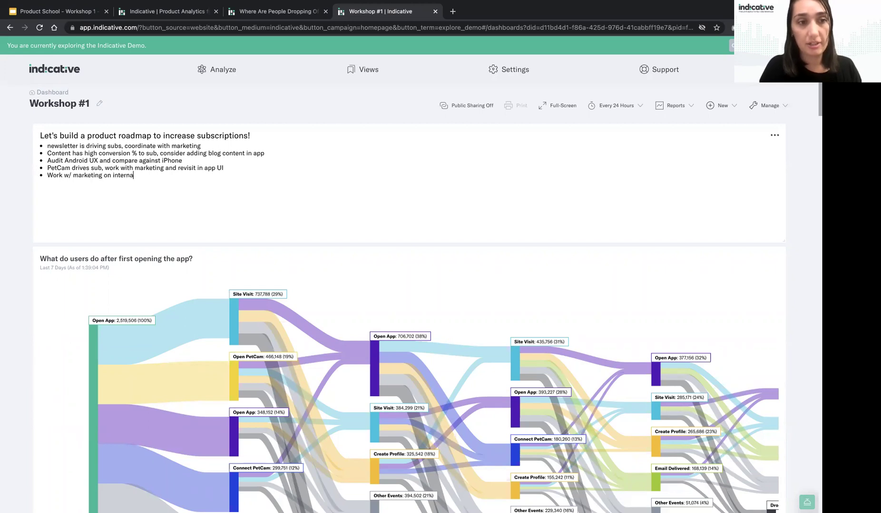
text(tional)
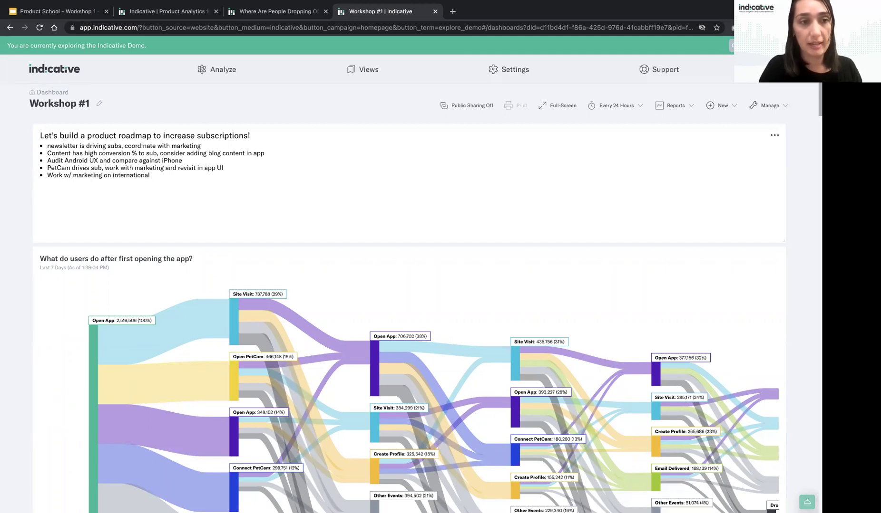
text( campaigns)
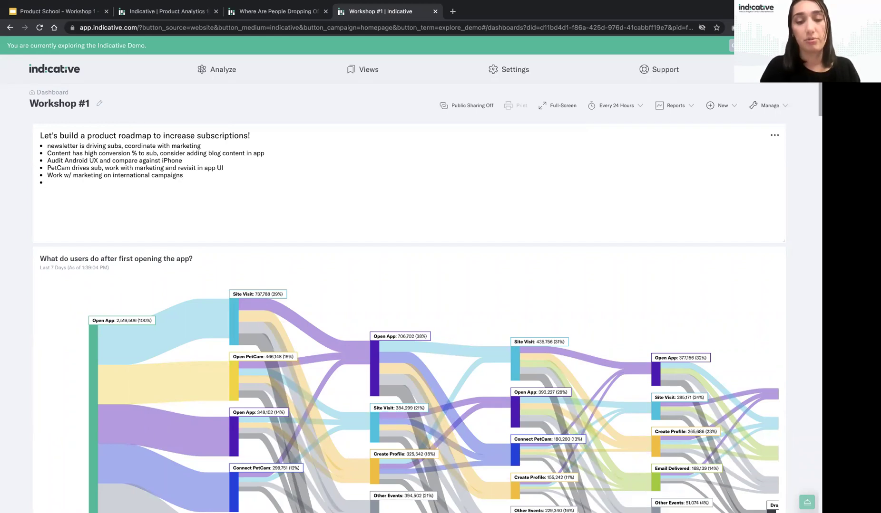
Step: Add the bullet "Consider support for multiple languages and timezones" to the roadmap note
text(Consider suppor)
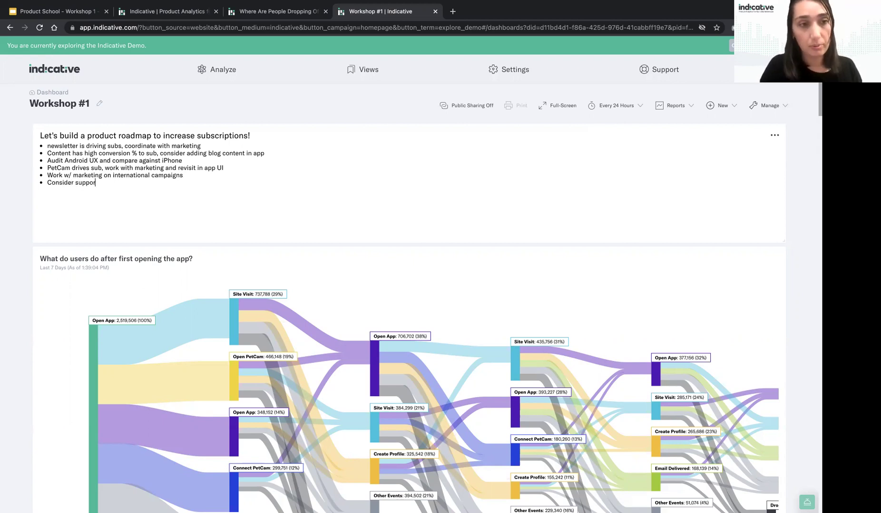
text(t for multiple )
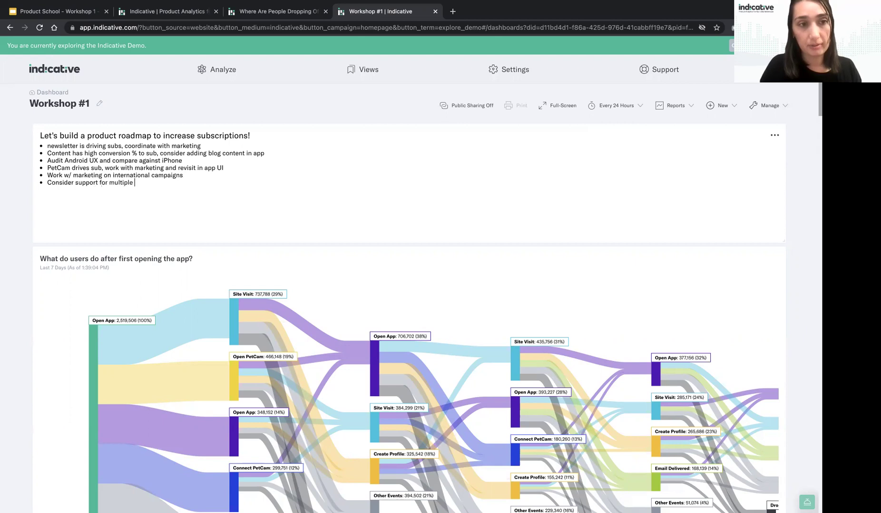
text(langauge)
key(BackSpace)
key(BackSpace)
key(BackSpace)
key(BackSpace)
text(uages and )
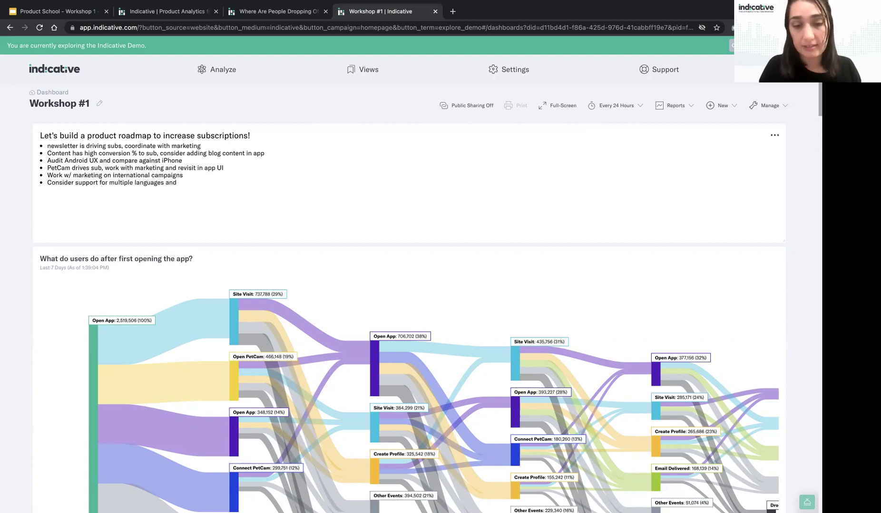
text(timezones)
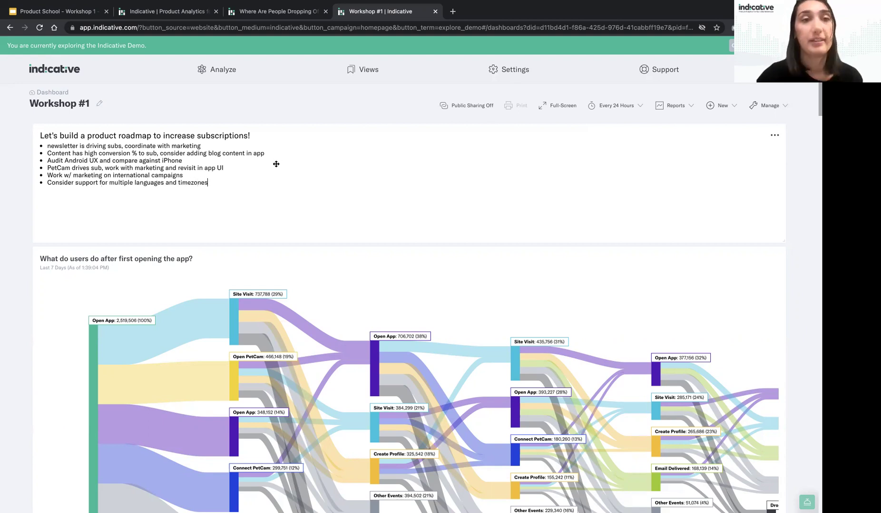
Step: Leave the drop-off funnel and start a new Segmentation analysis in its place
click(286, 16)
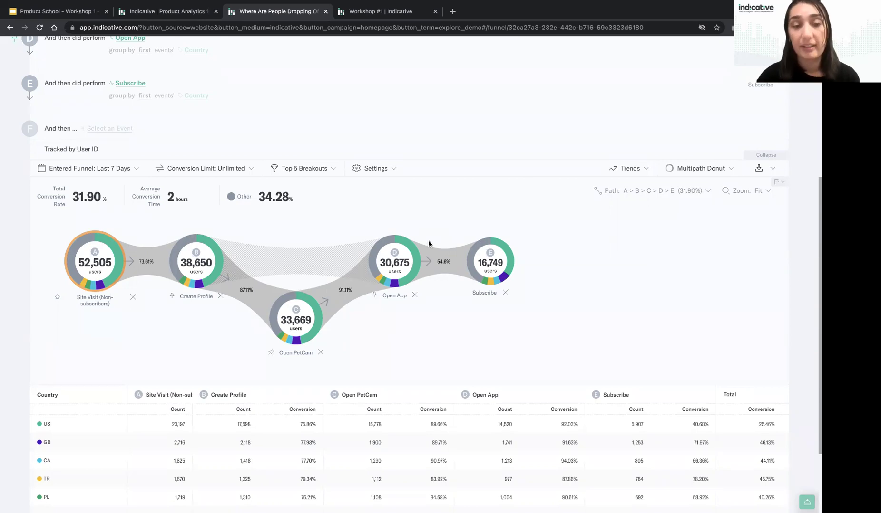
scroll(428, 240, up, 4)
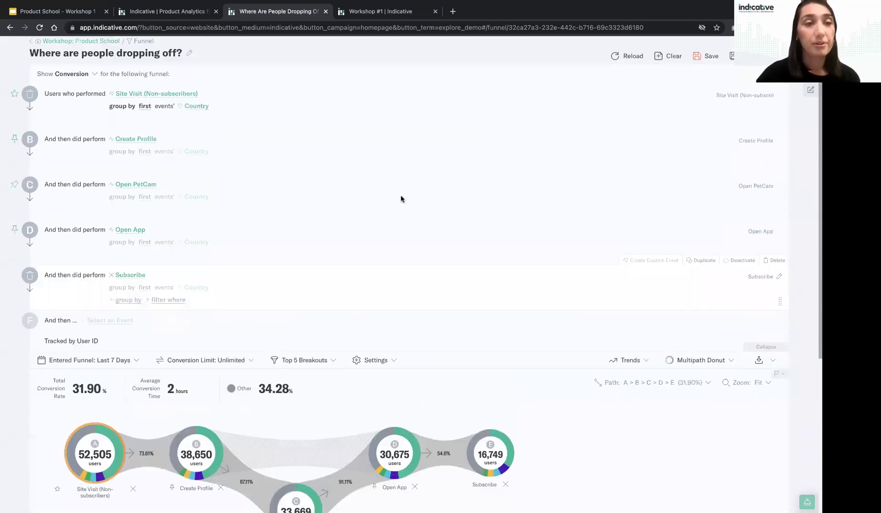
scroll(401, 198, up, 1)
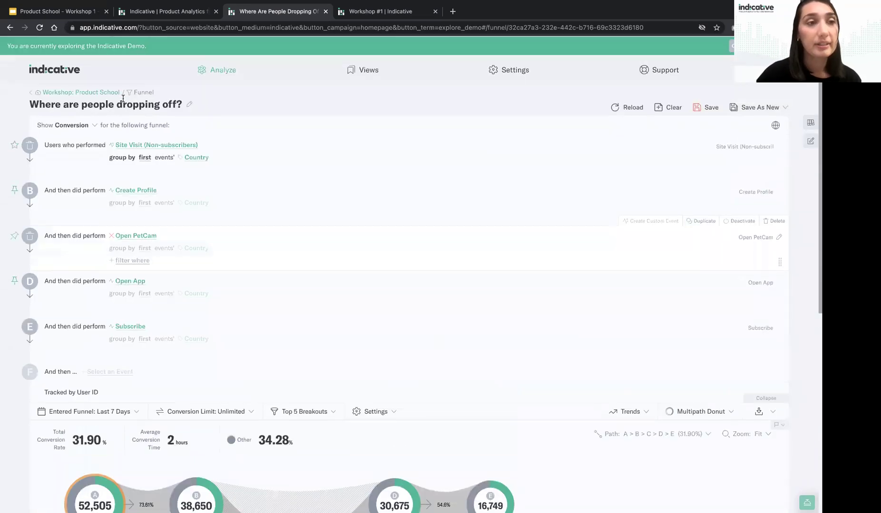
click(222, 71)
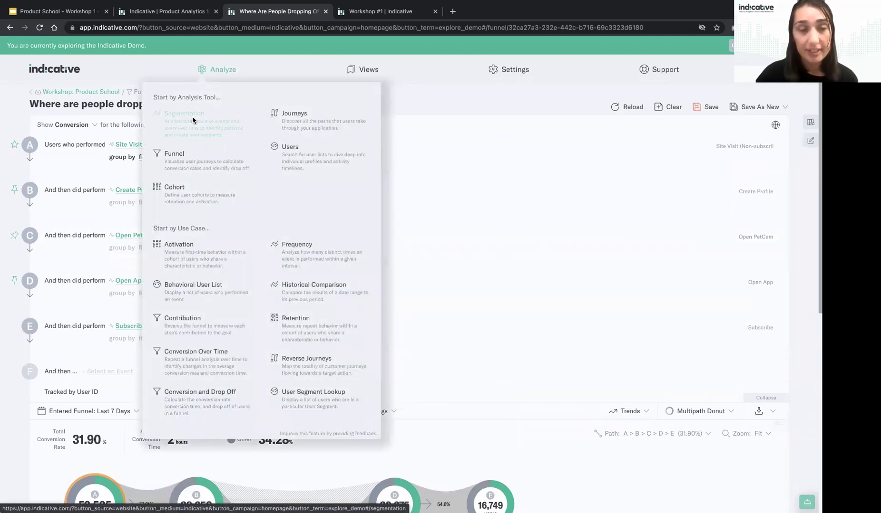
click(193, 120)
click(464, 290)
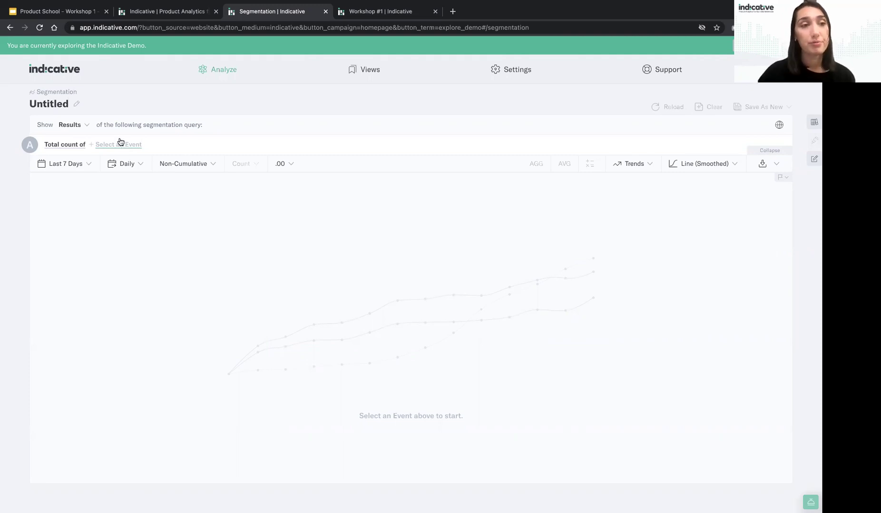
Step: Title the segmentation analysis "What is engagement with PetCam based on subscription status?"
click(62, 102)
double_click(62, 102)
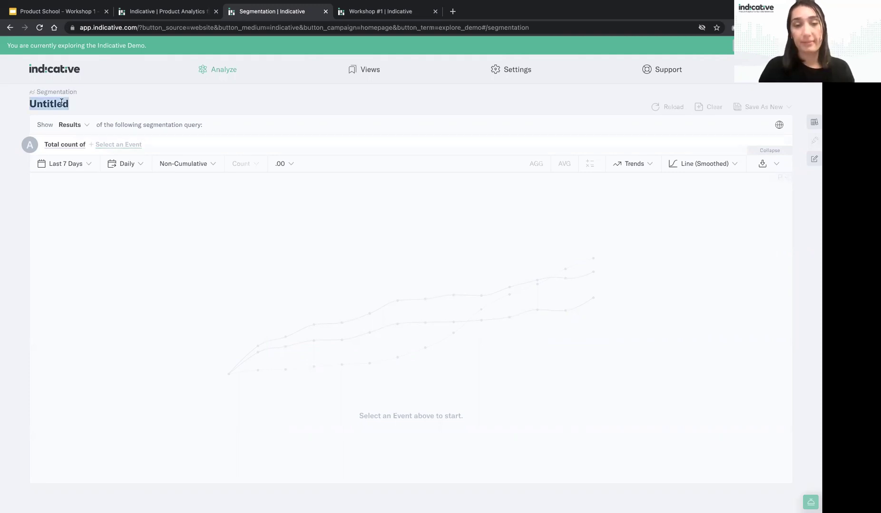
text(What is )
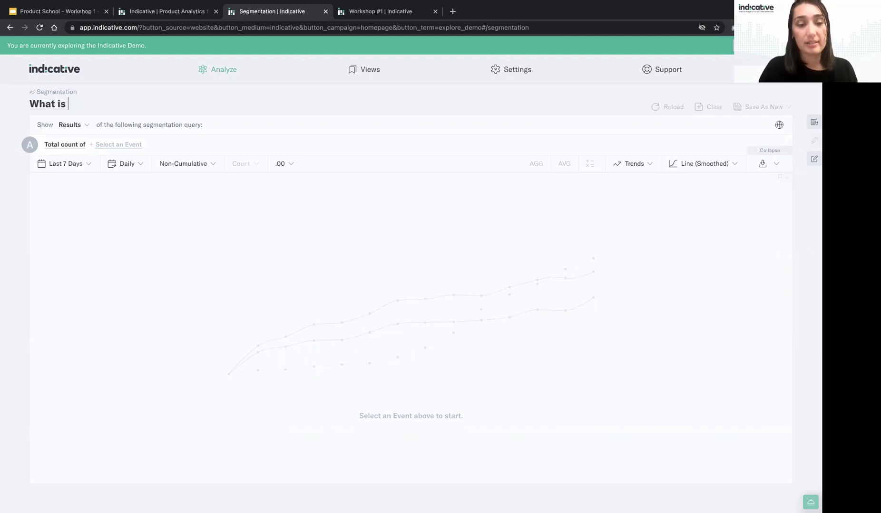
text(engag)
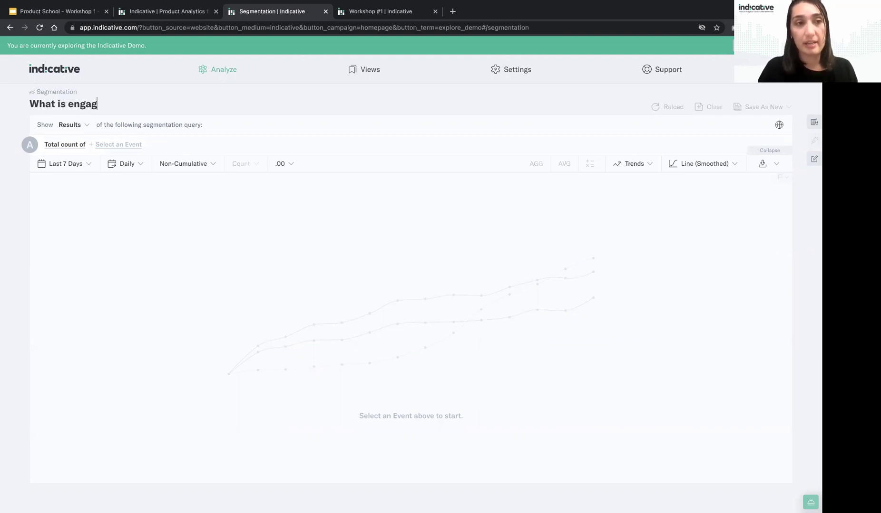
text(ement with Pet)
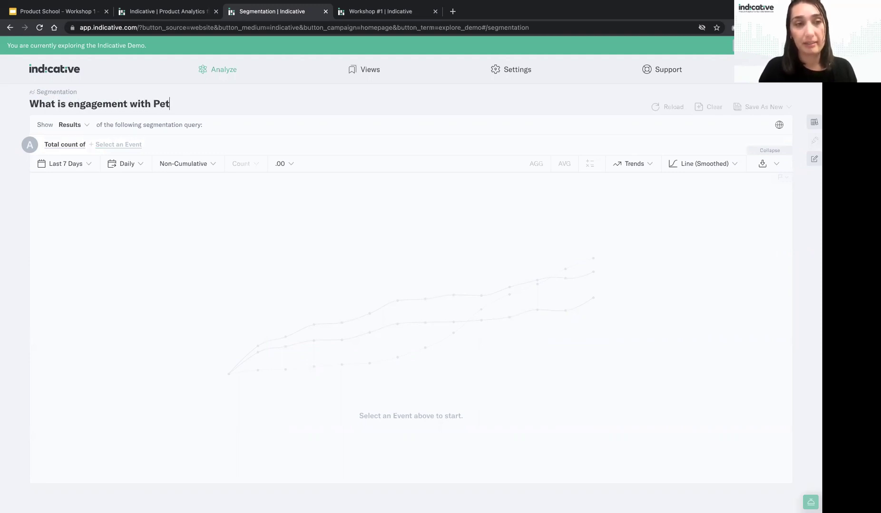
text(Cam based on )
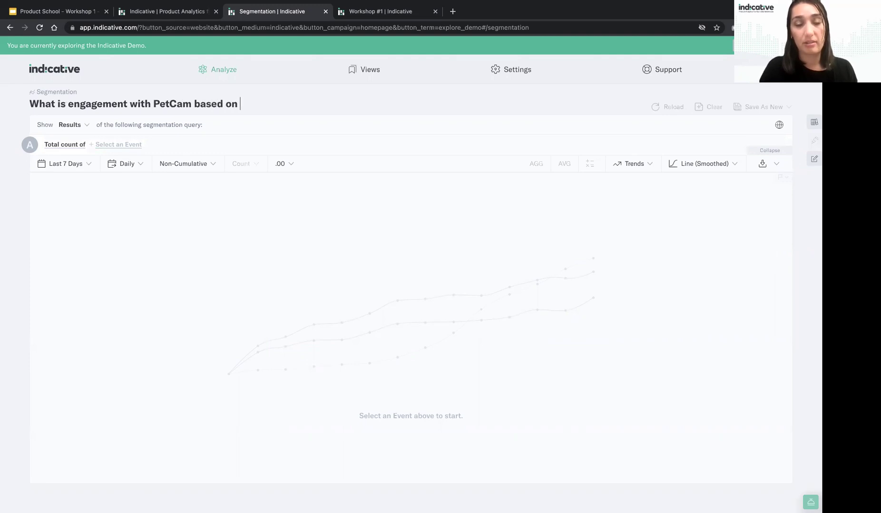
text(subscript)
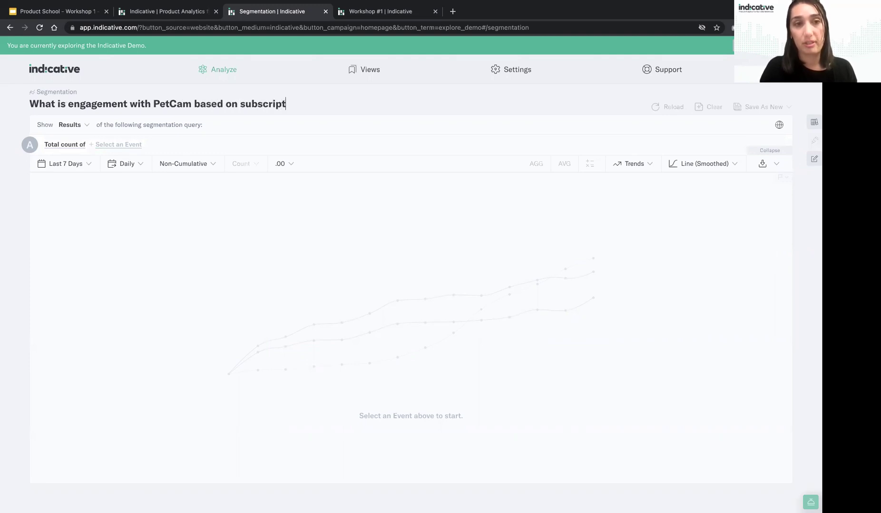
text(ion status?)
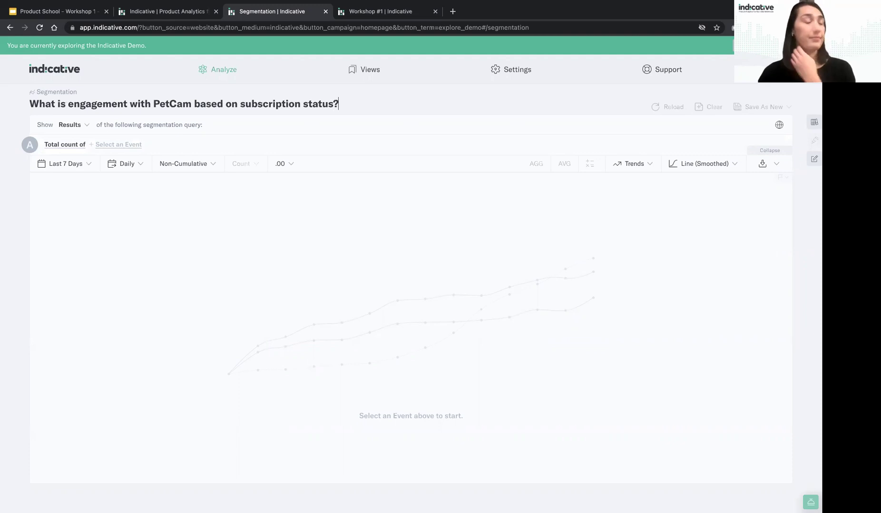
click(335, 141)
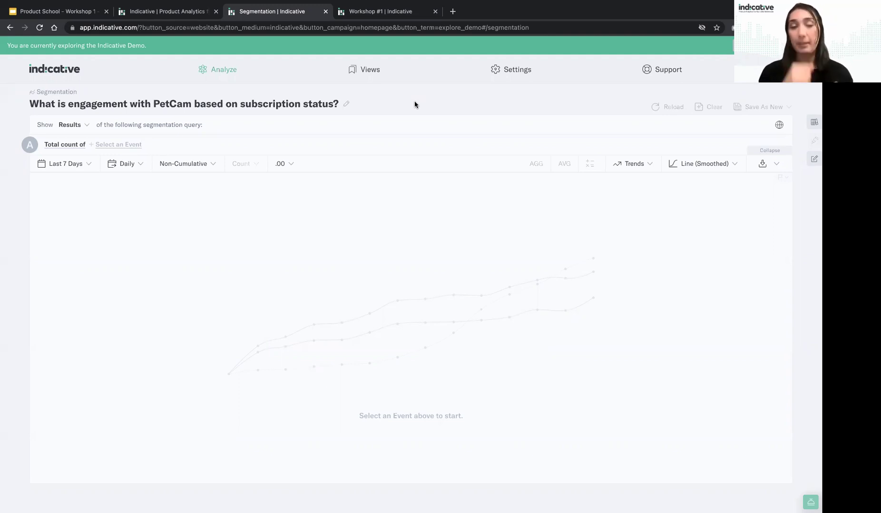
Step: Chart the total count of the Open PetCam event and turn on data labels for its line
click(116, 144)
text(open)
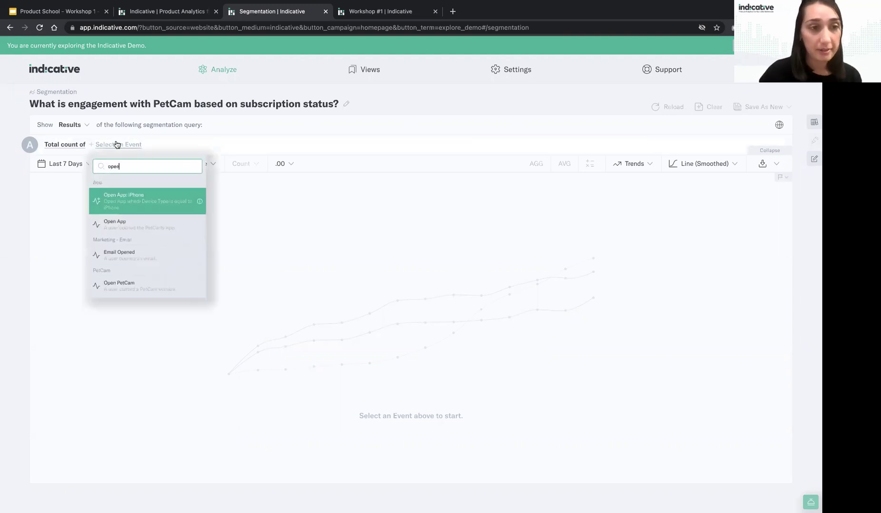
click(130, 284)
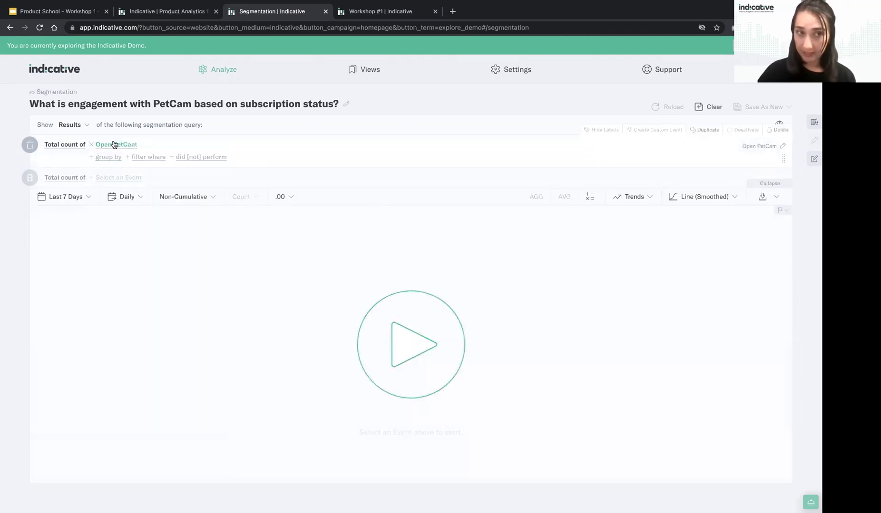
click(417, 318)
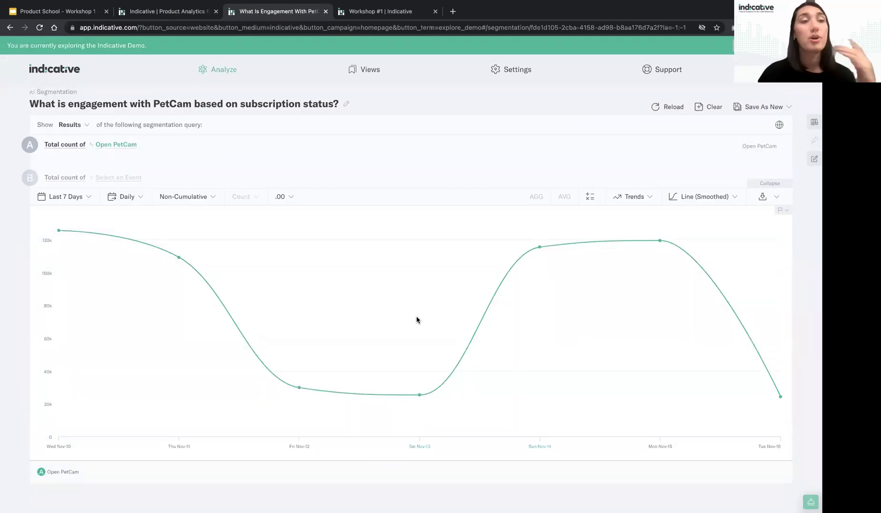
mouse_move(530, 269)
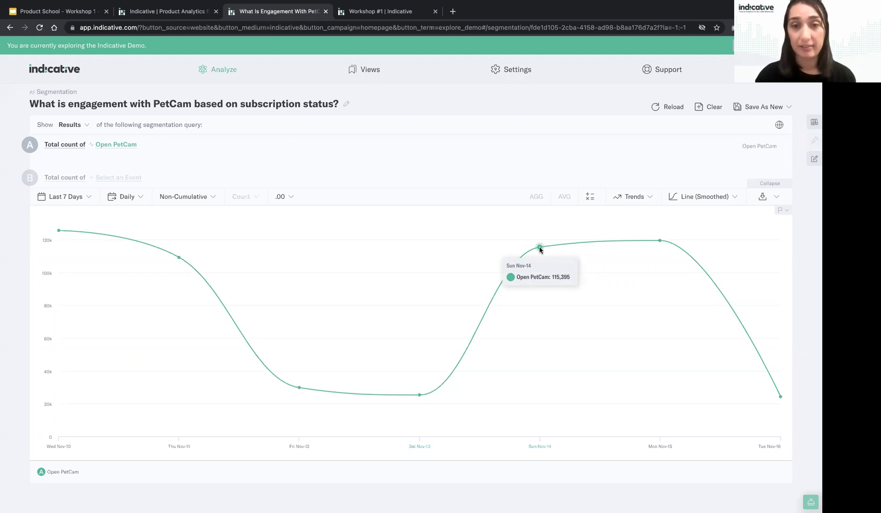
click(539, 248)
click(544, 171)
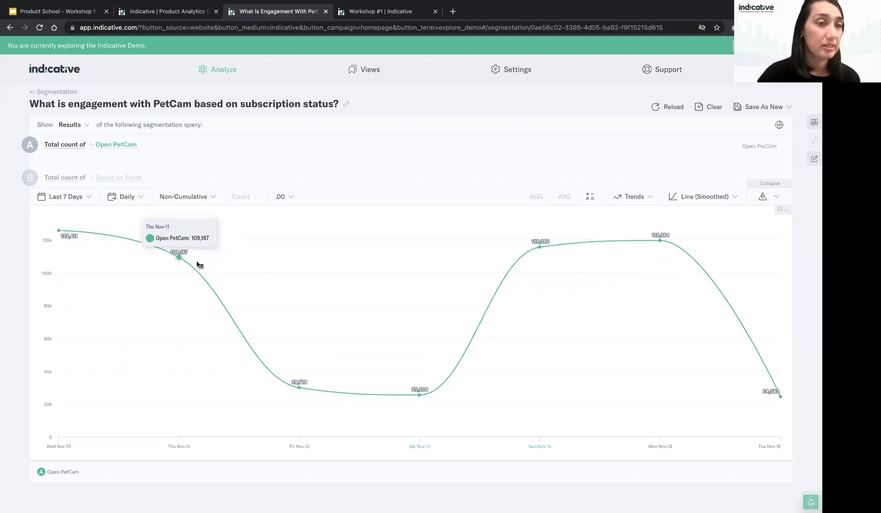
Step: Set the date range to Last 90 Days, group Open PetCam by Subscription Plan and run the query
click(76, 202)
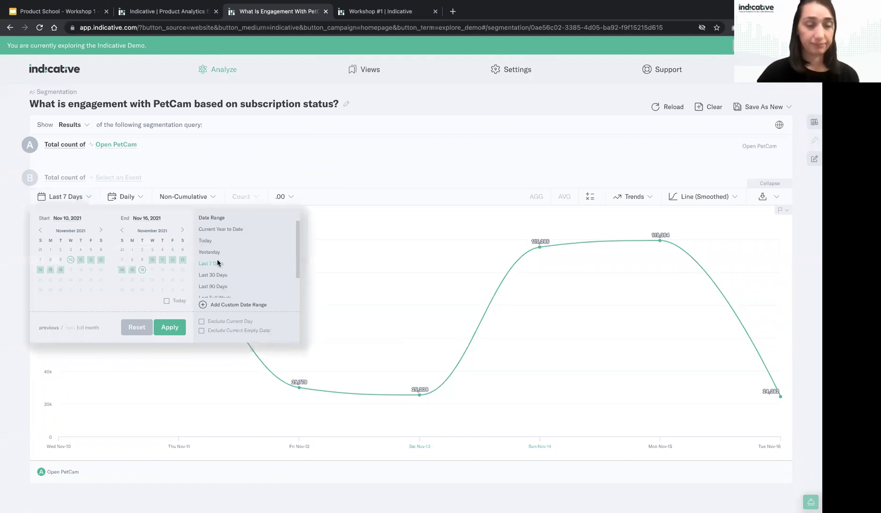
click(220, 288)
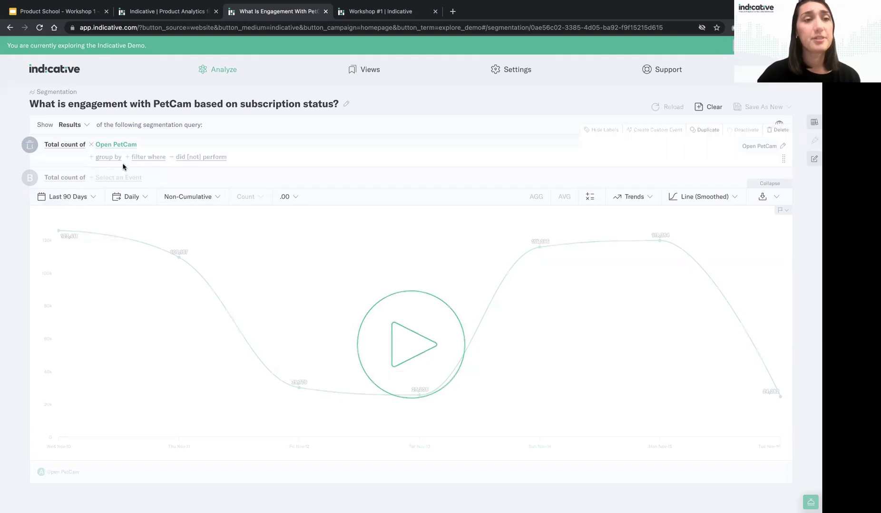
click(112, 160)
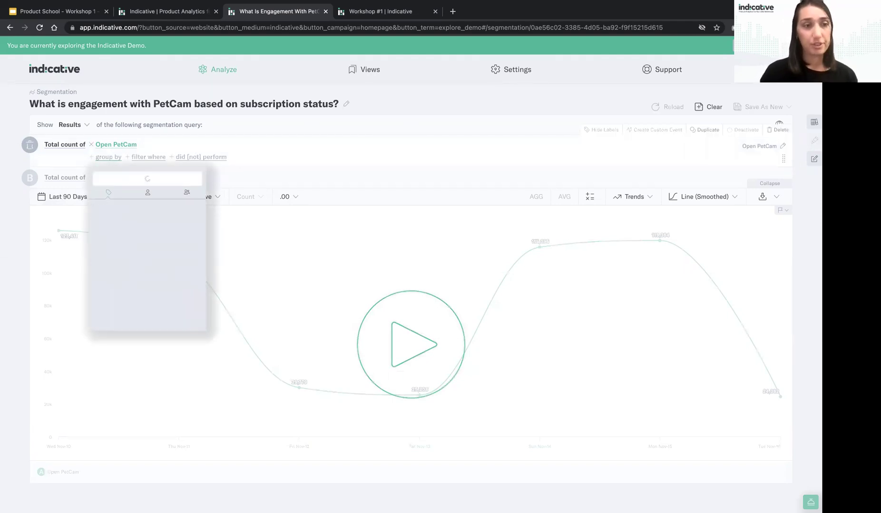
click(113, 228)
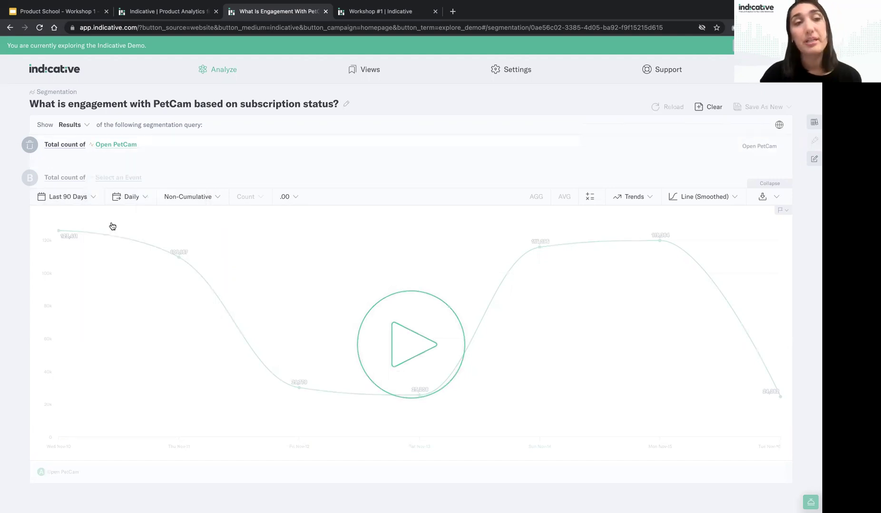
click(403, 341)
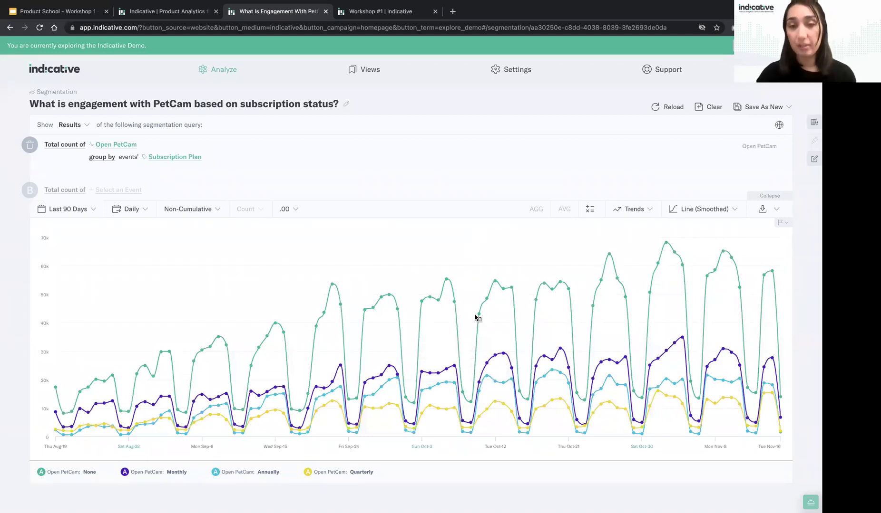
mouse_move(491, 307)
mouse_move(651, 290)
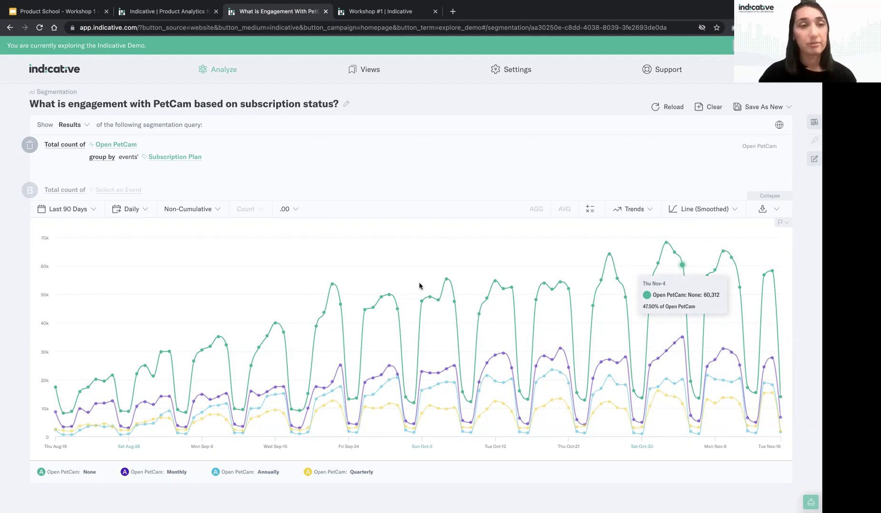
Step: Switch the chart interval to Weekly and turn on data labels for all series
click(128, 214)
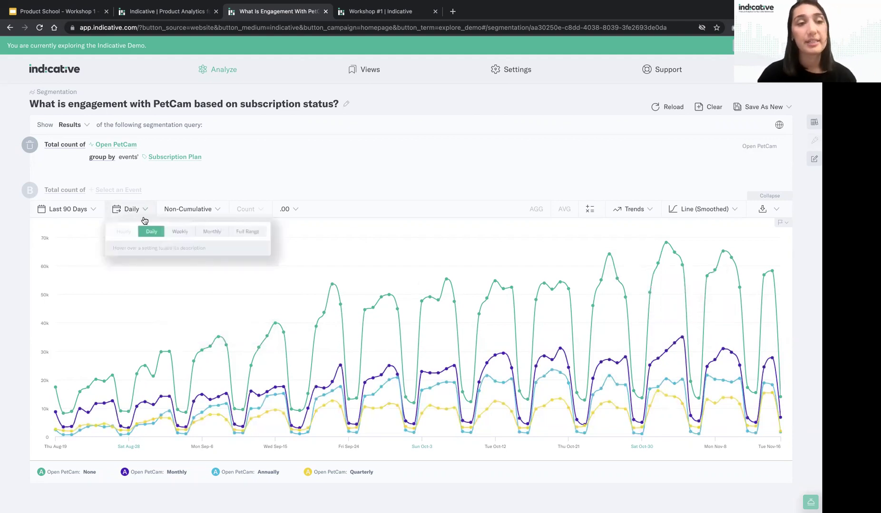
click(180, 232)
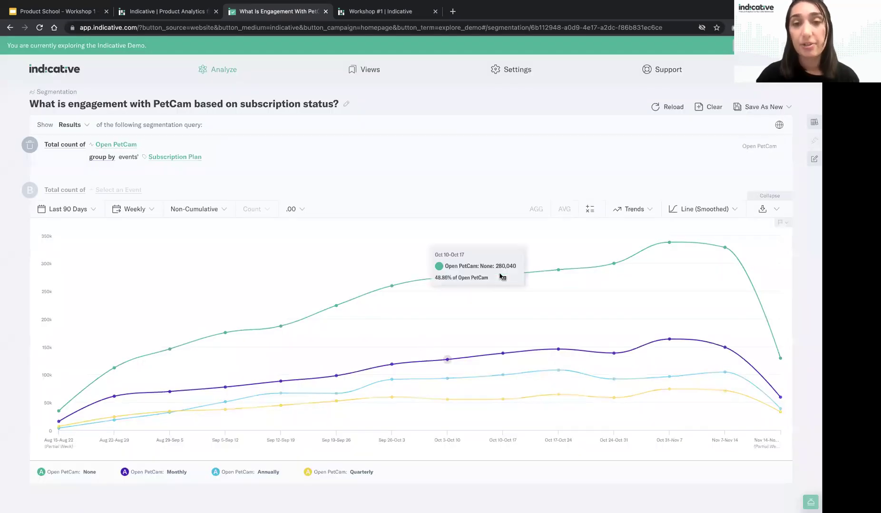
click(501, 276)
mouse_move(523, 176)
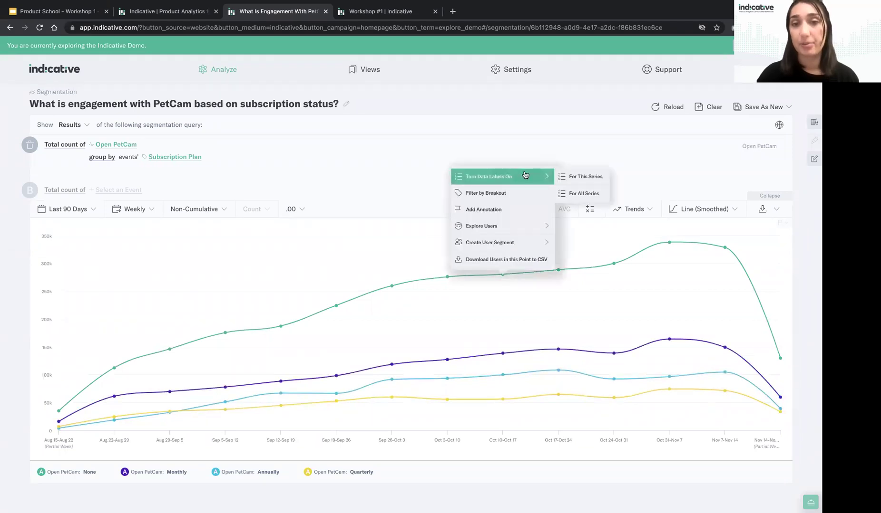
click(579, 194)
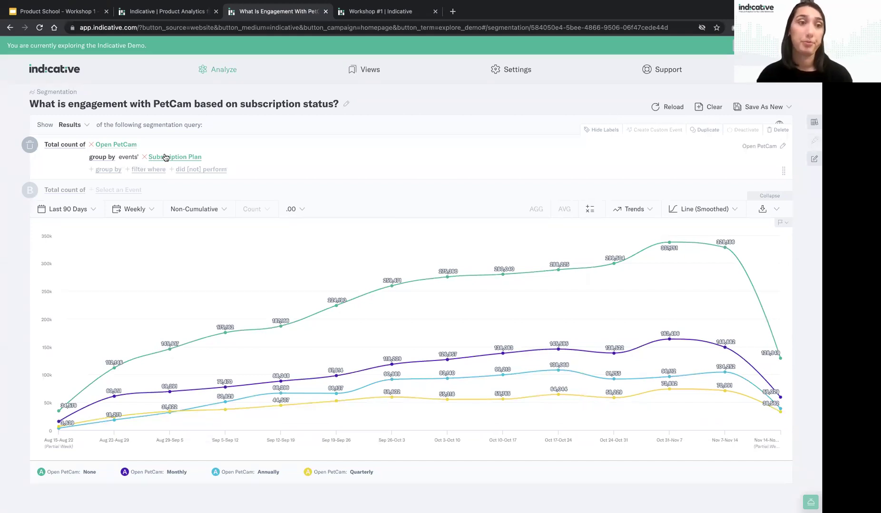
Step: Add the bullet "Target non-subscribers who engage with PetCam" to the roadmap note on the Workshop #1 dashboard
click(365, 17)
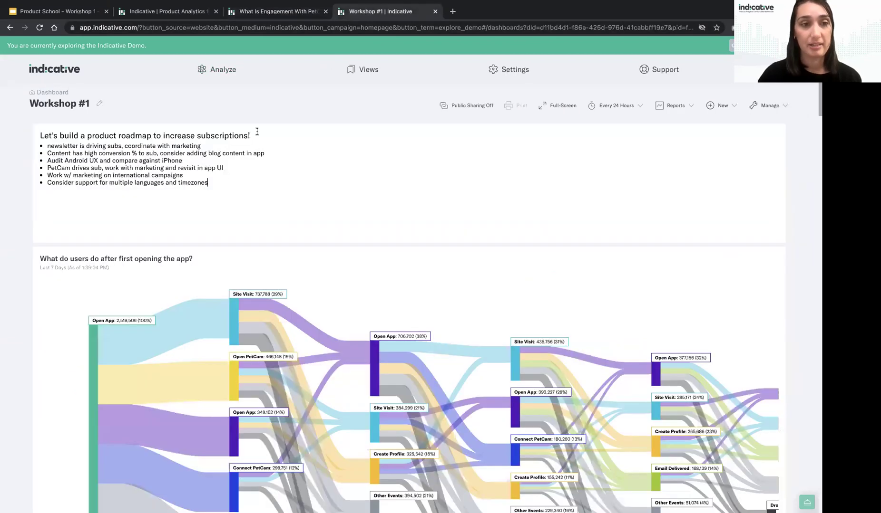
click(220, 182)
key(Return)
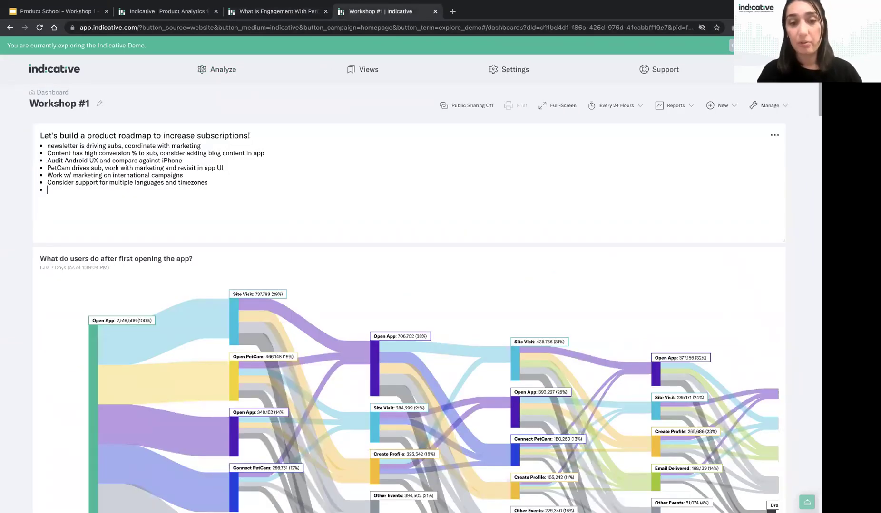
text(Ta)
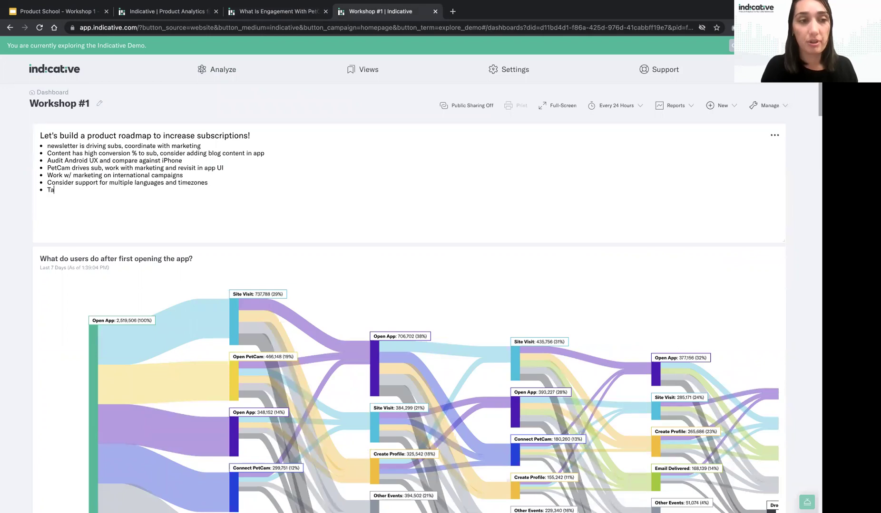
text(rget non0-)
key(BackSpace)
key(BackSpace)
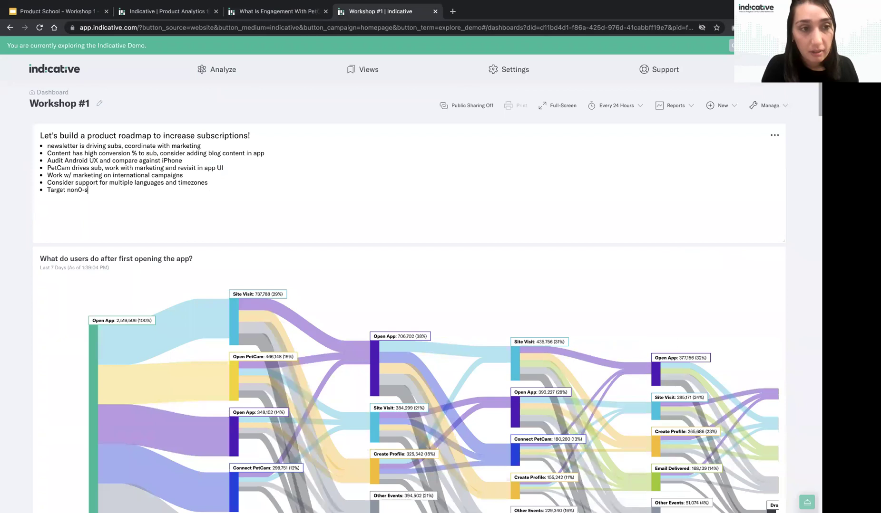
text(-subscribers who)
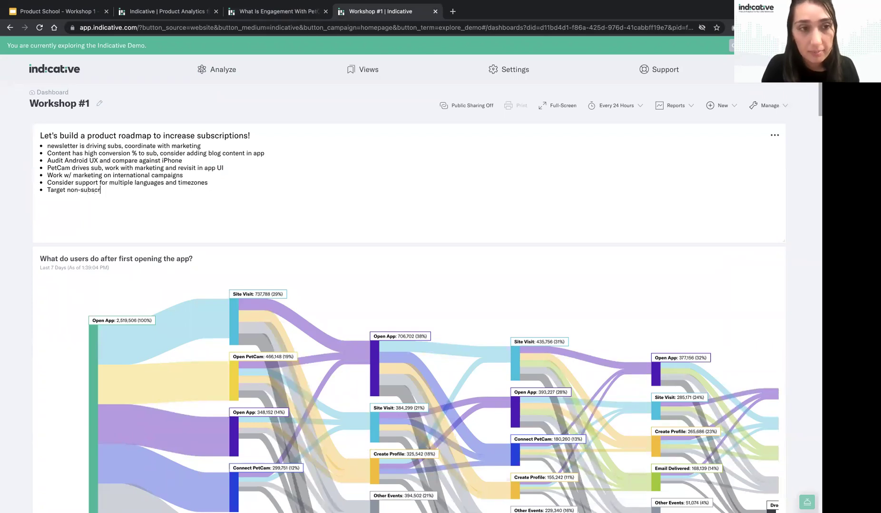
text(ge with PetCam)
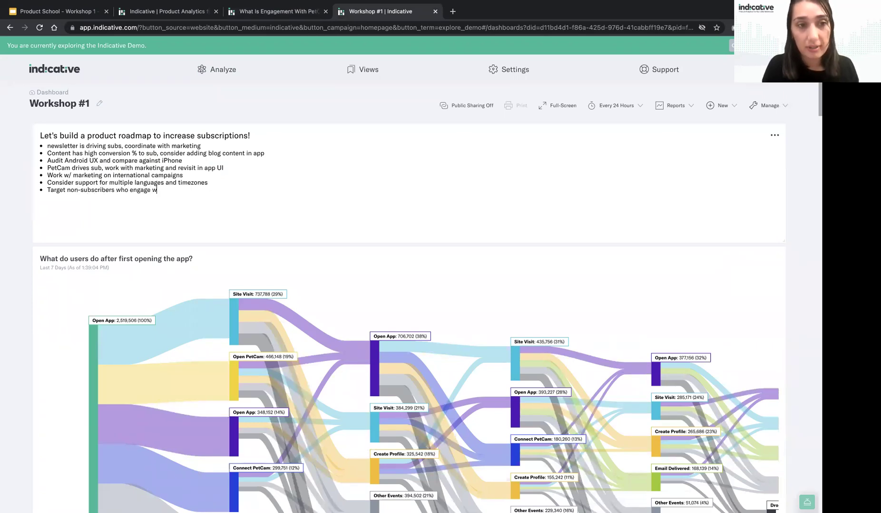
Step: Create a user segment from the entire Open PetCam: None series of the PetCam segmentation chart and name it "PetCam Non-Subs"
click(272, 14)
mouse_move(393, 285)
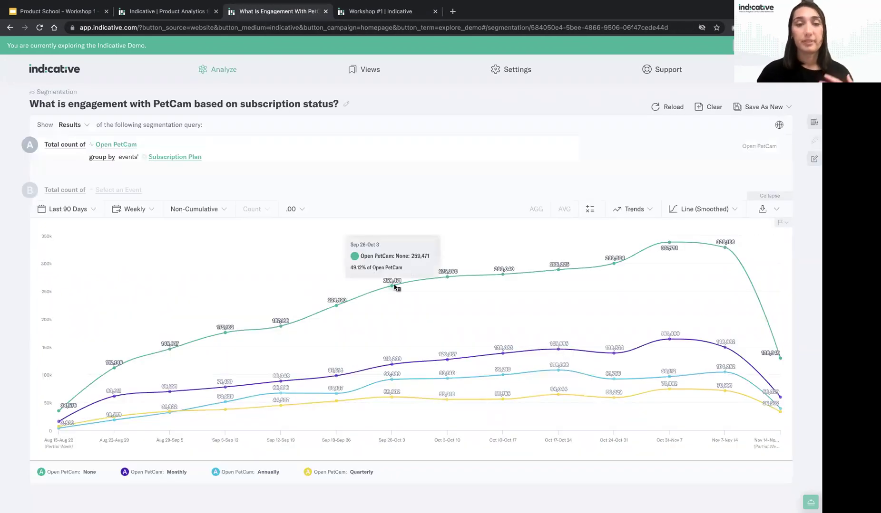
click(394, 286)
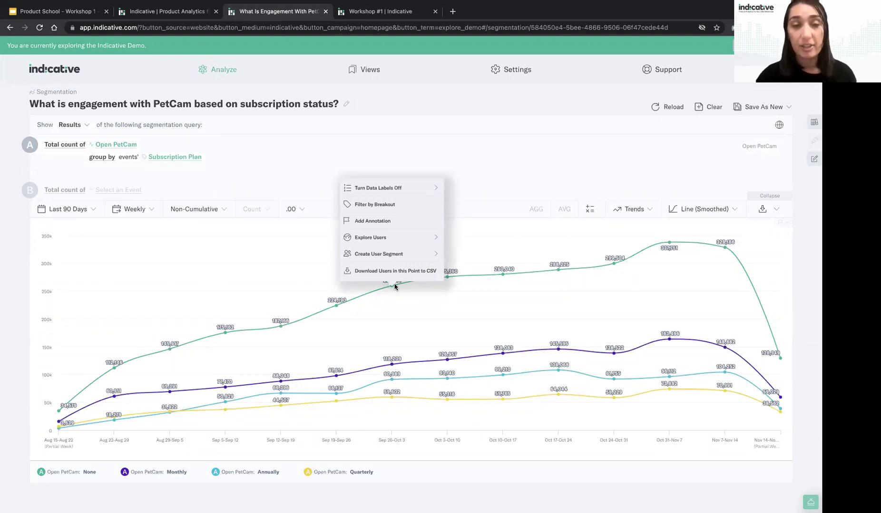
mouse_move(395, 257)
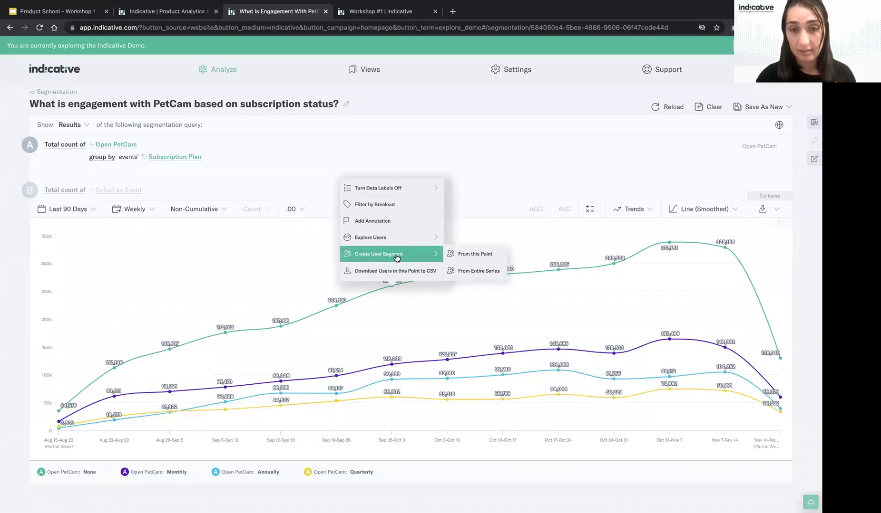
click(472, 278)
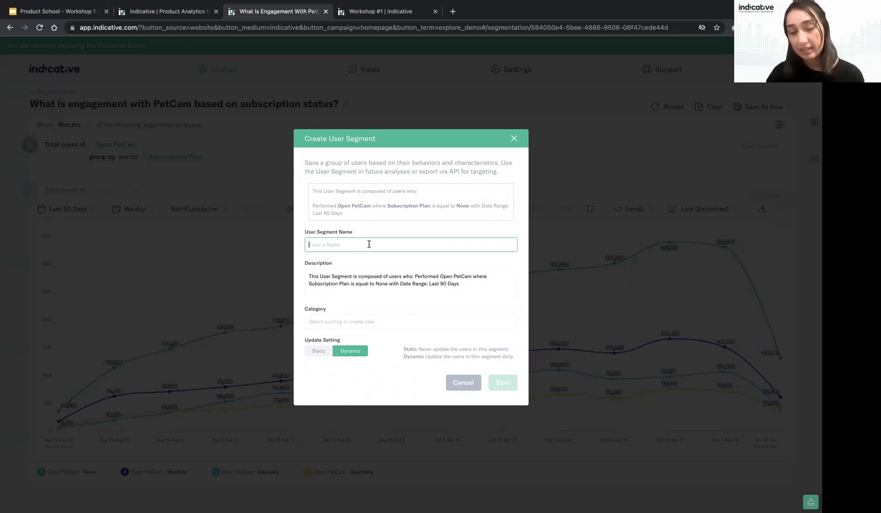
text(Pet)
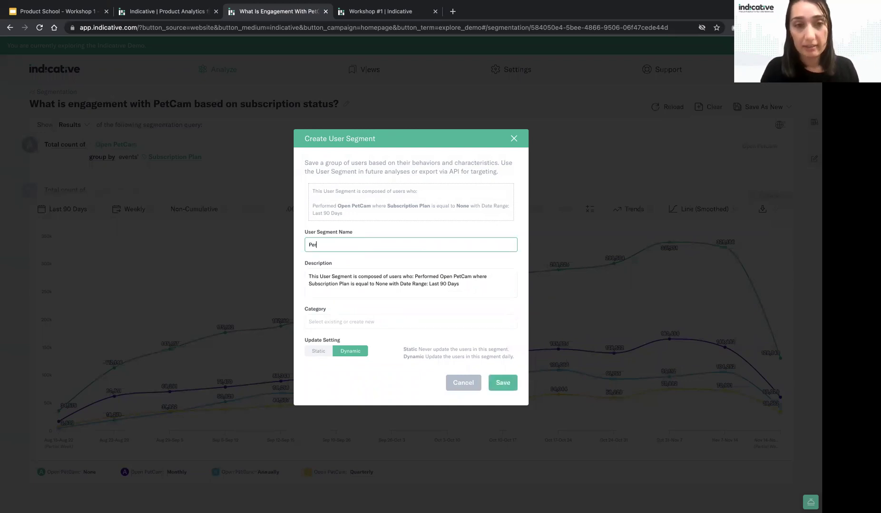
text(Cam No)
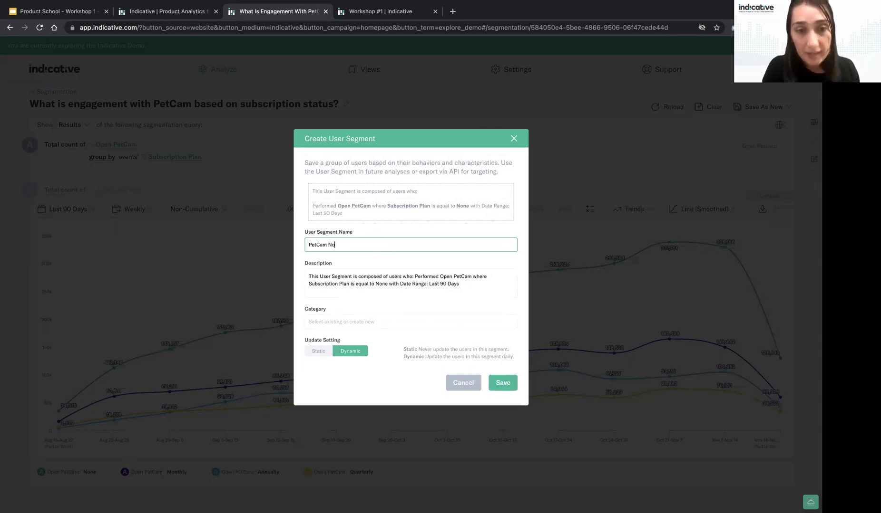
text(n-Subs)
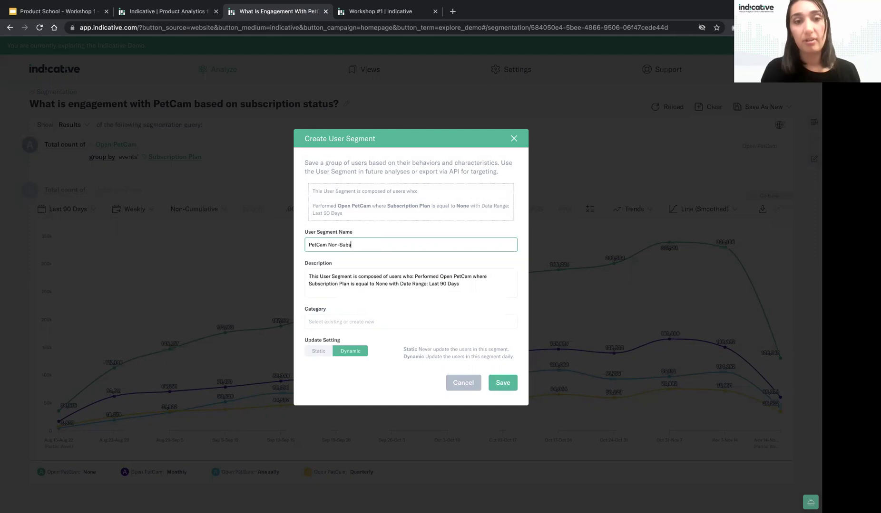
Step: Save the segment in the Marketing category with the Dynamic update setting, and check the user segments in the Data Dictionary
click(351, 323)
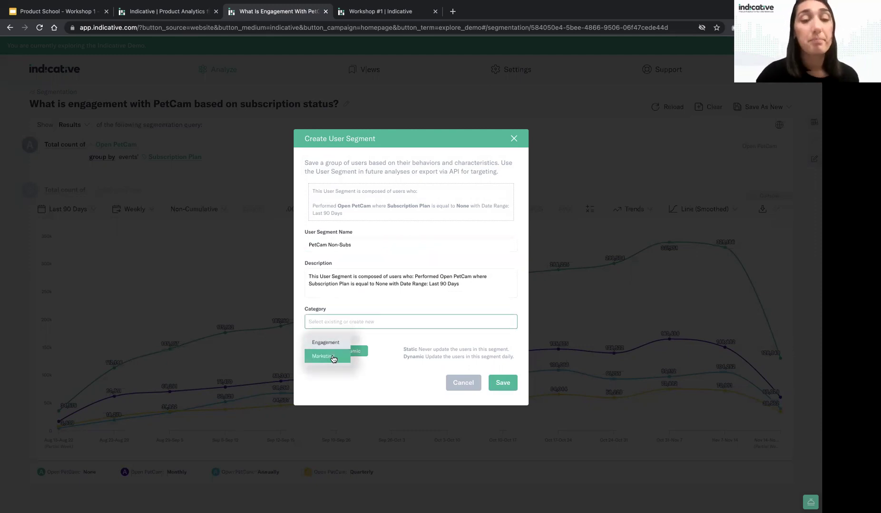
click(333, 358)
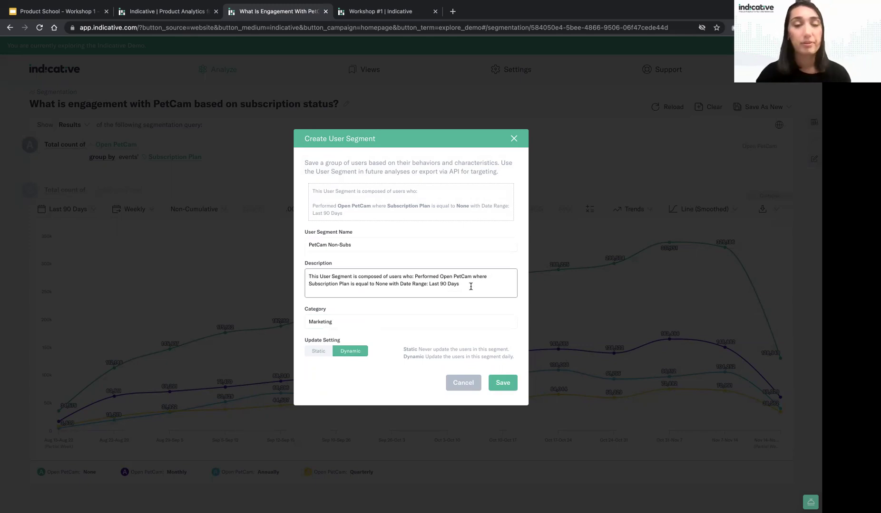
click(351, 352)
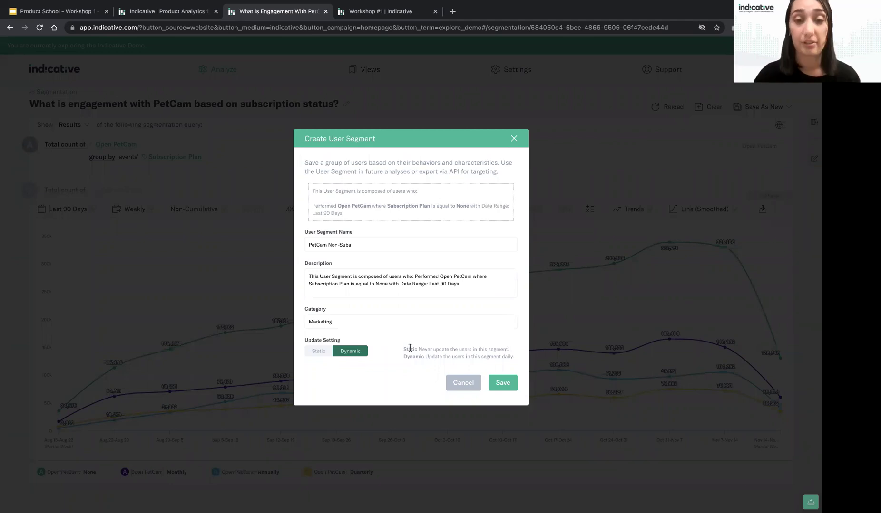
click(501, 382)
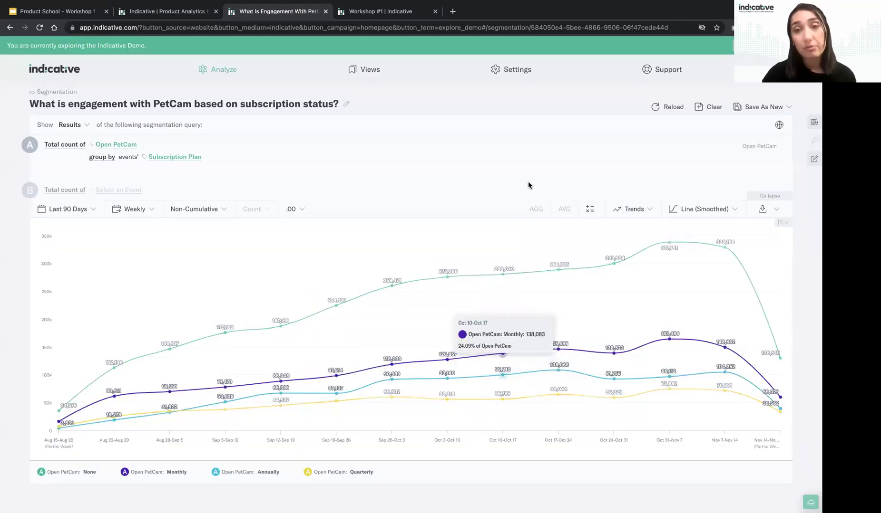
click(814, 124)
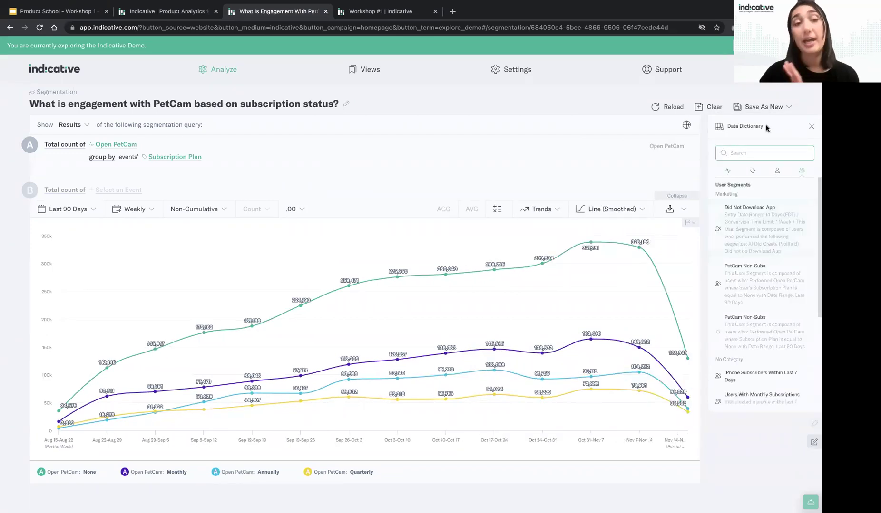
click(811, 127)
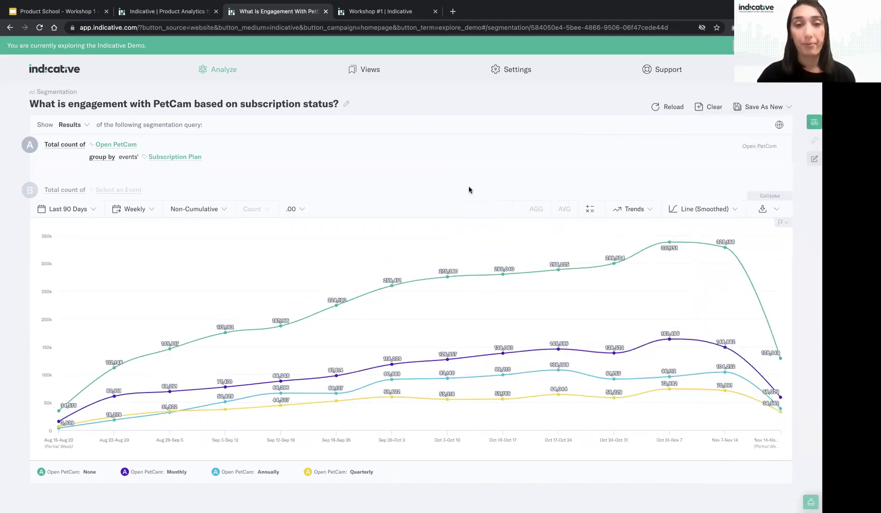
Step: Save the PetCam engagement analysis as a widget on the public "Workshop: Product School" dashboard
click(753, 112)
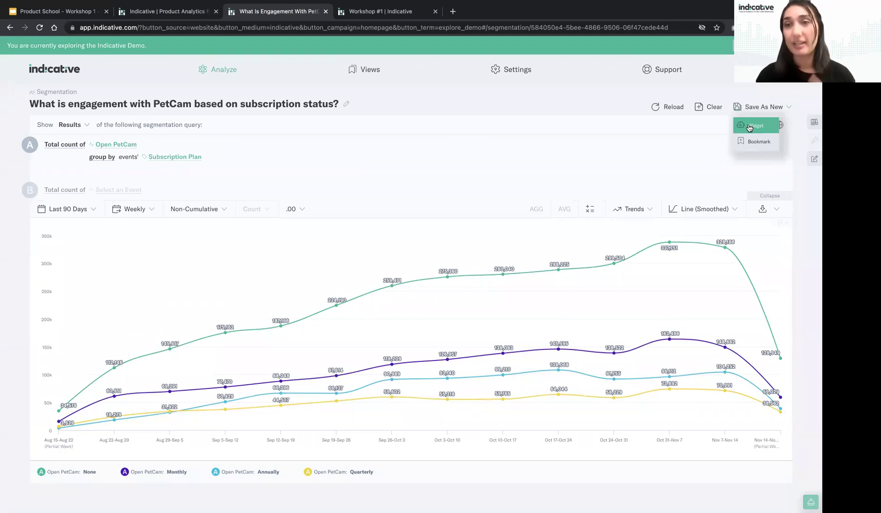
click(748, 126)
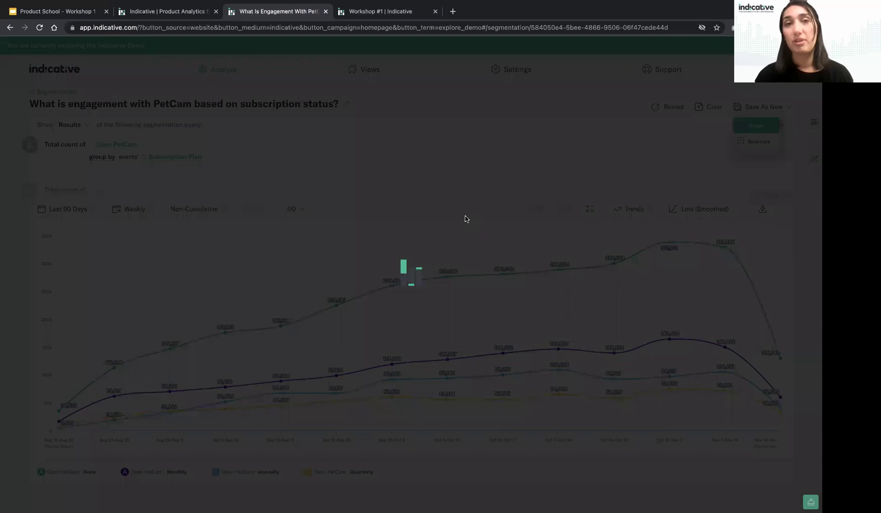
click(360, 232)
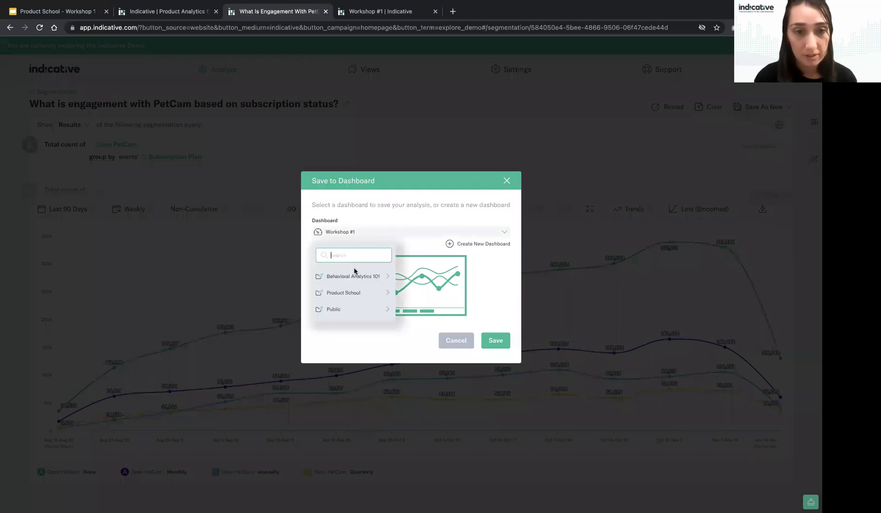
mouse_move(348, 309)
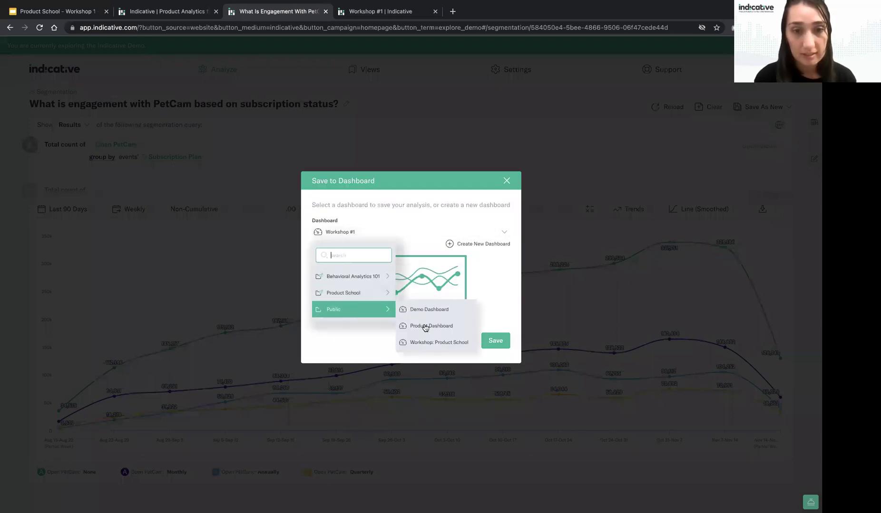
click(434, 343)
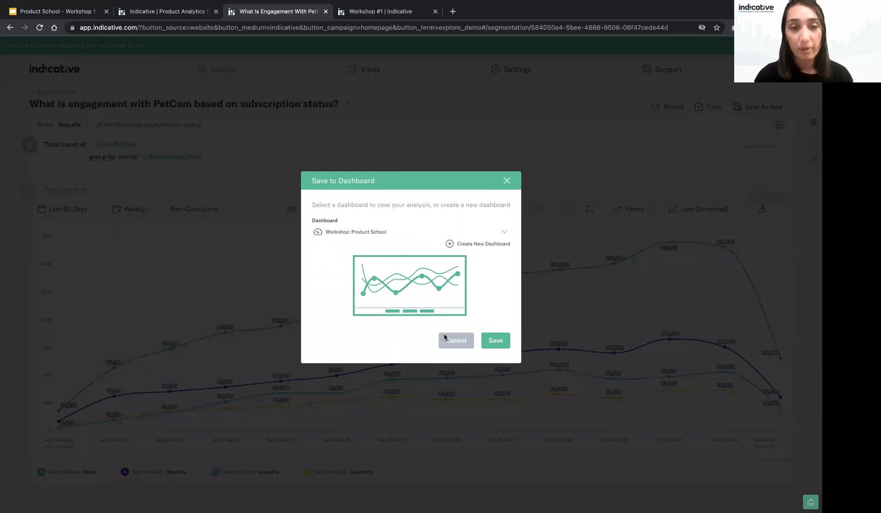
click(488, 339)
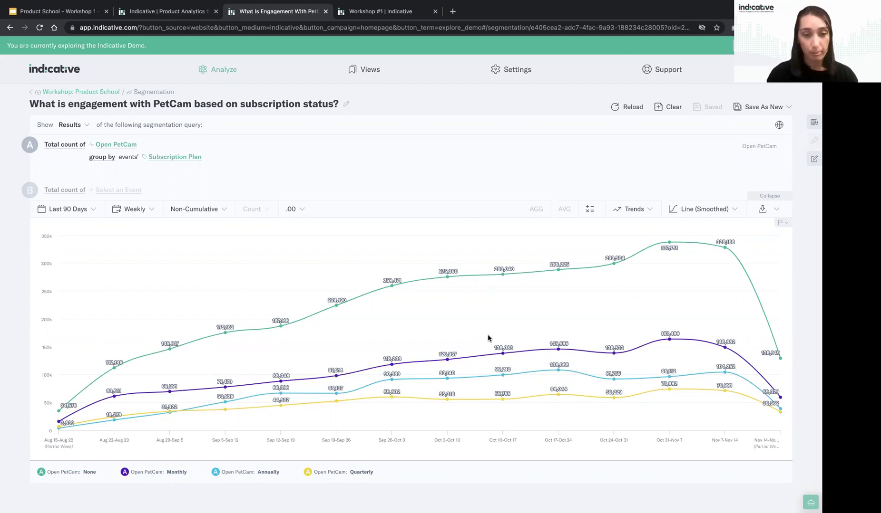
Step: Start a blank Cohort analysis and define the cohort as users who first performed Blog View
click(215, 70)
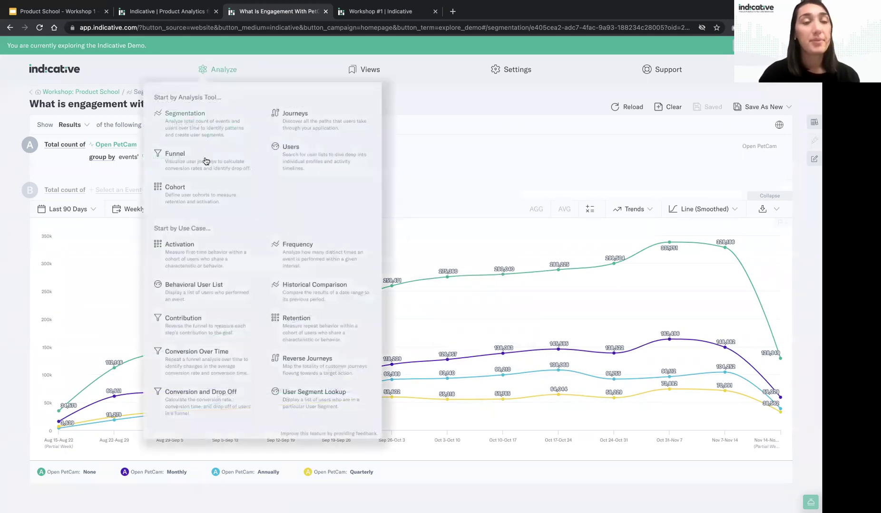
click(199, 192)
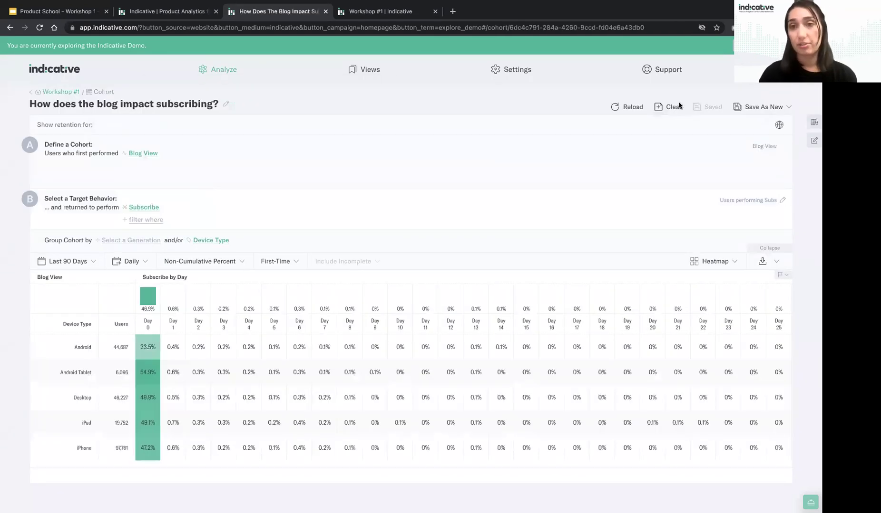
click(671, 108)
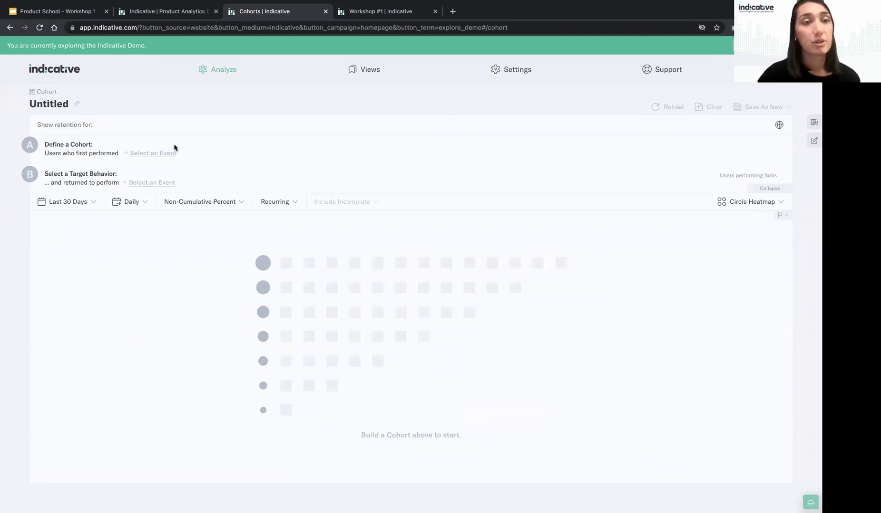
click(150, 155)
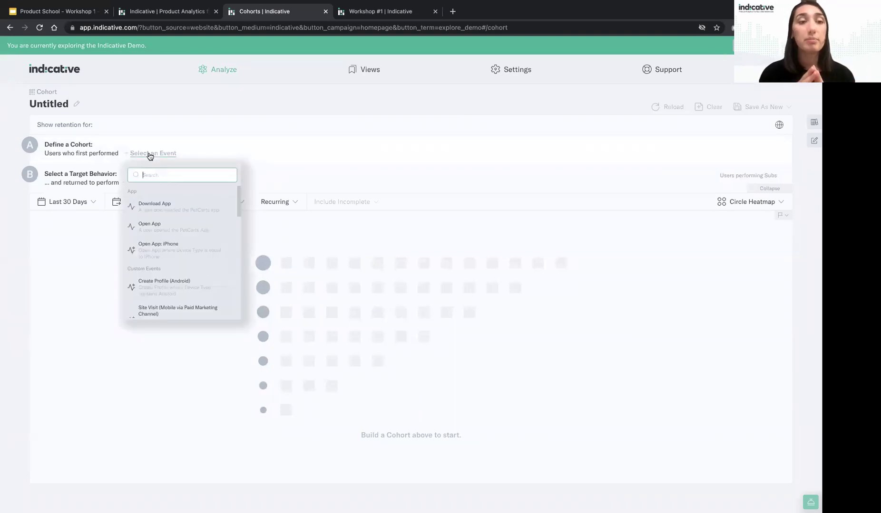
right_click(150, 155)
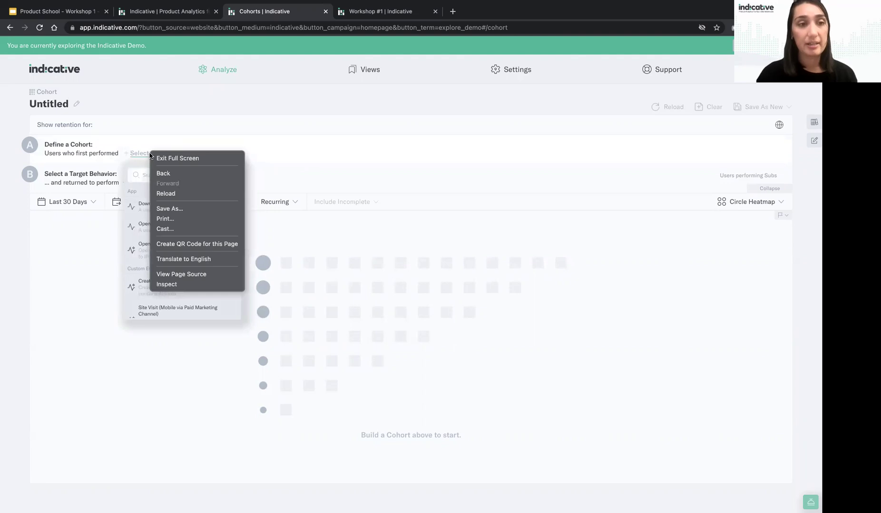
key(Escape)
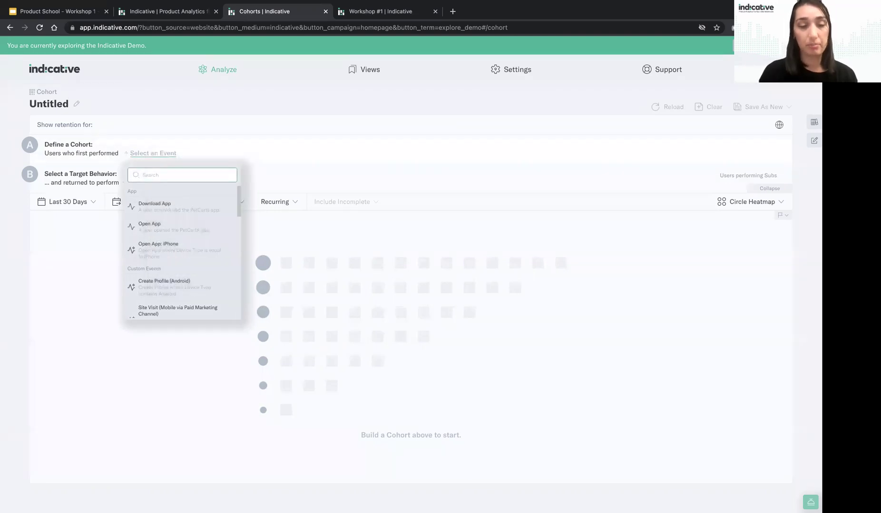
text(blog)
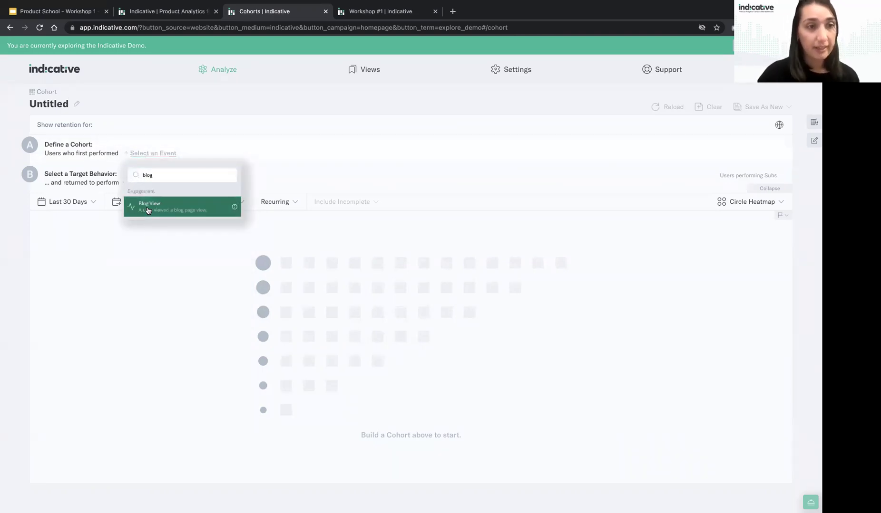
click(148, 210)
Step: Set Subscribe as the cohort's target behavior and run the query
click(148, 209)
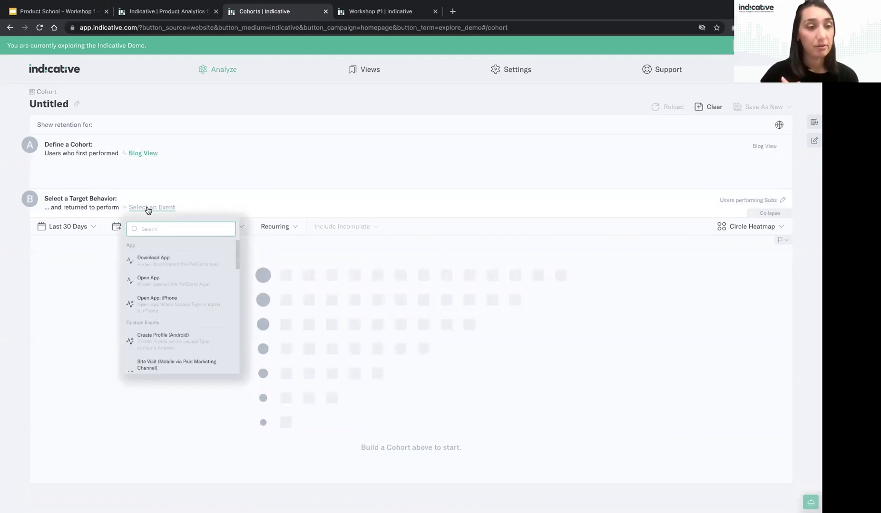
text(sub)
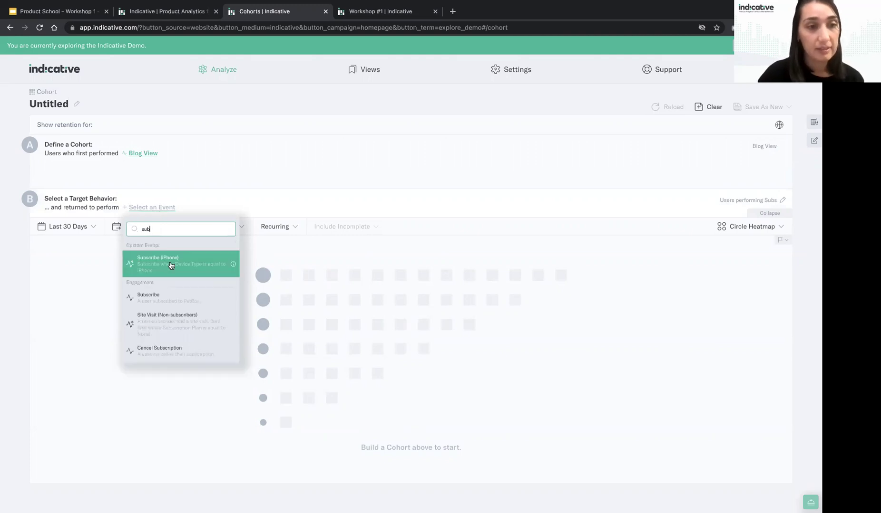
click(181, 299)
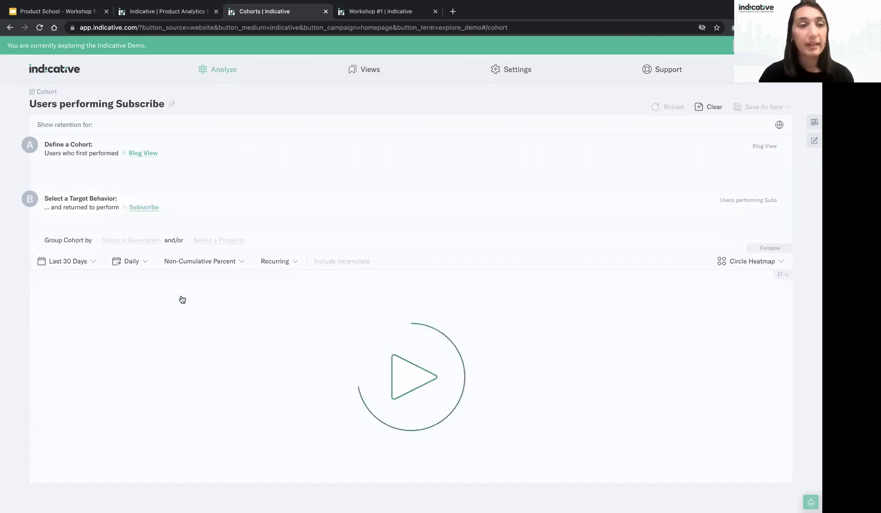
click(404, 360)
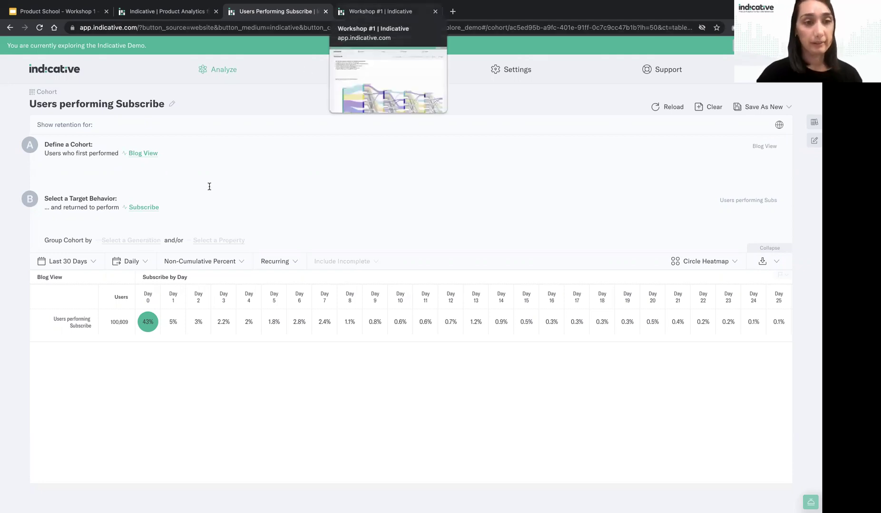
Step: Add the bullet "Revisit Blog UI" to the roadmap note on the Workshop #1 dashboard
key(ctrl+Tab)
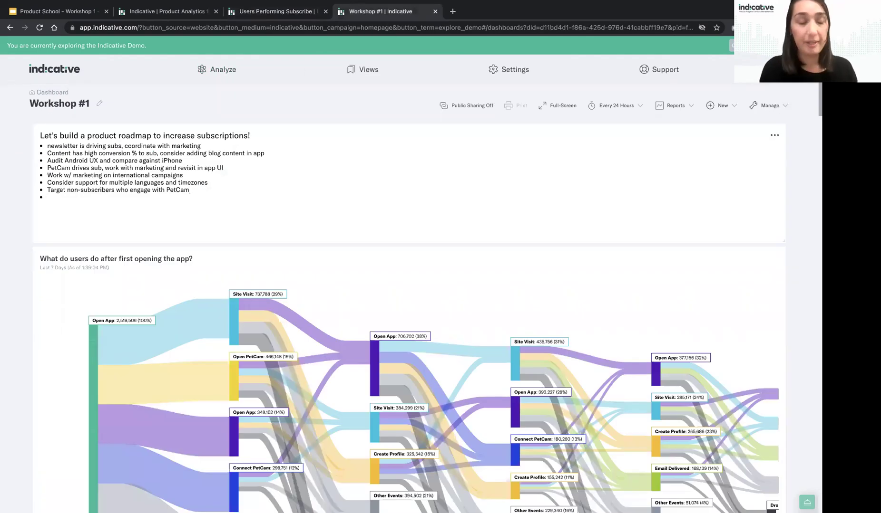
text(Revisit Blog UI)
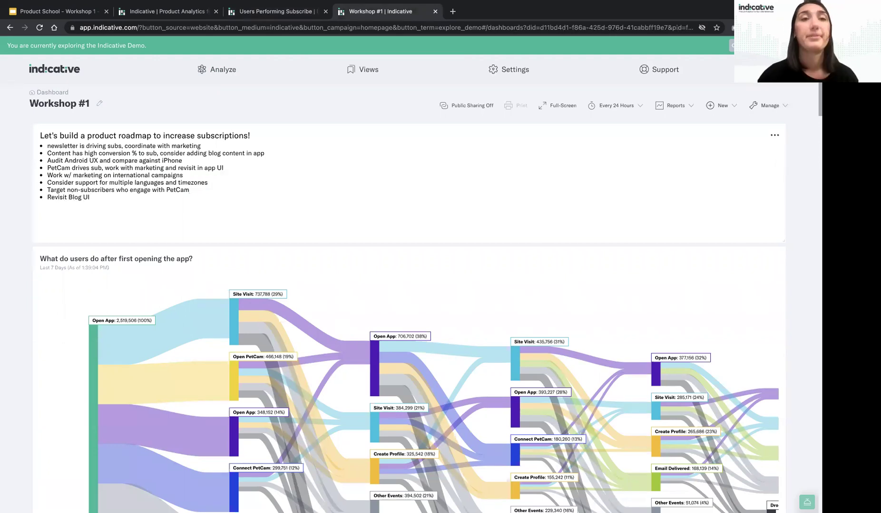
Step: Save the Blog View to Subscribe cohort analysis to the public "Workshop: Product School" dashboard
click(280, 13)
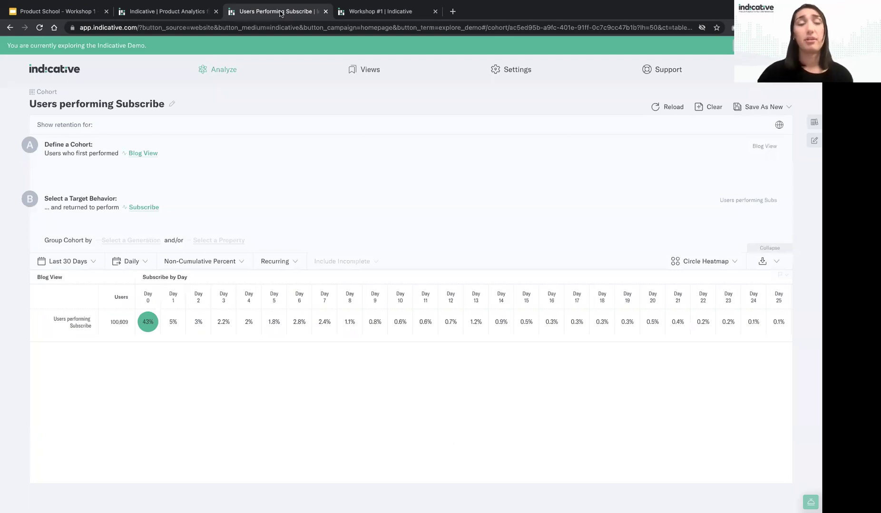
click(773, 108)
click(758, 125)
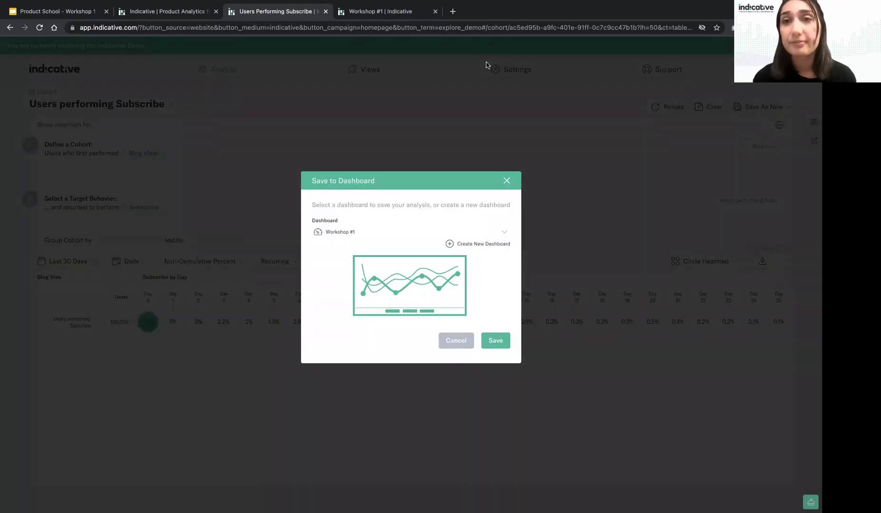
click(429, 230)
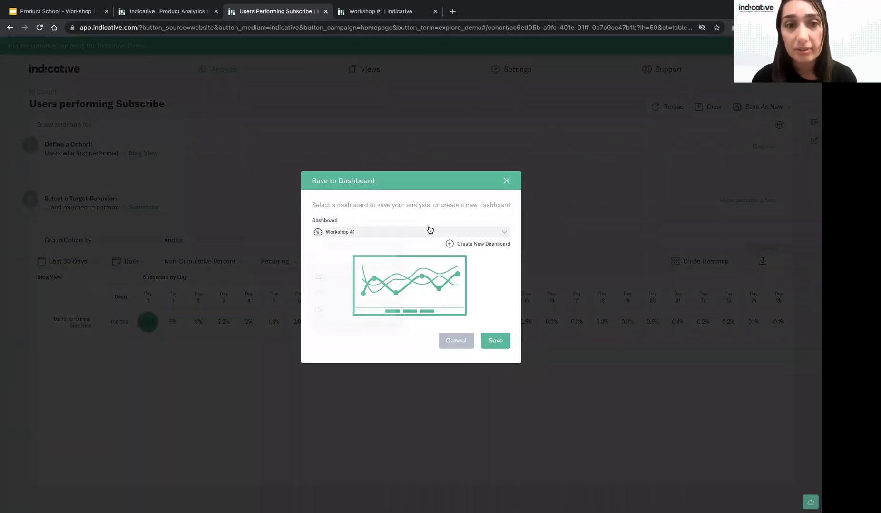
mouse_move(362, 310)
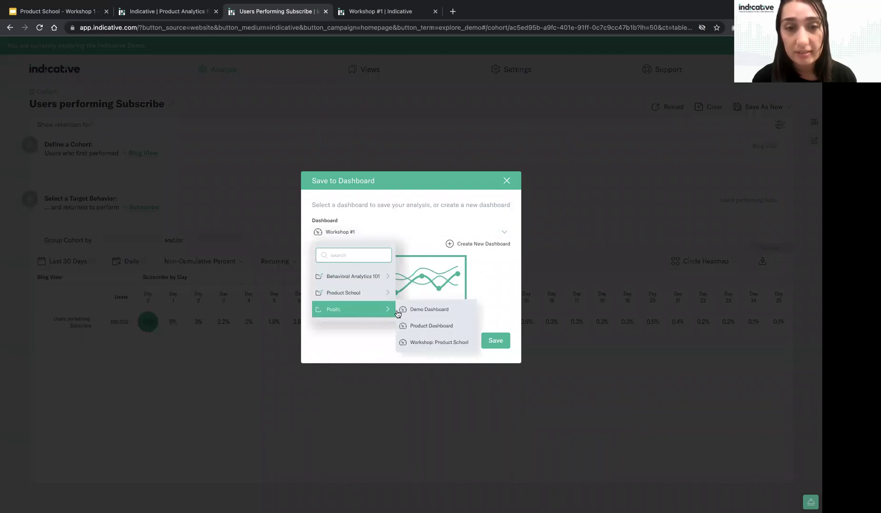
click(428, 342)
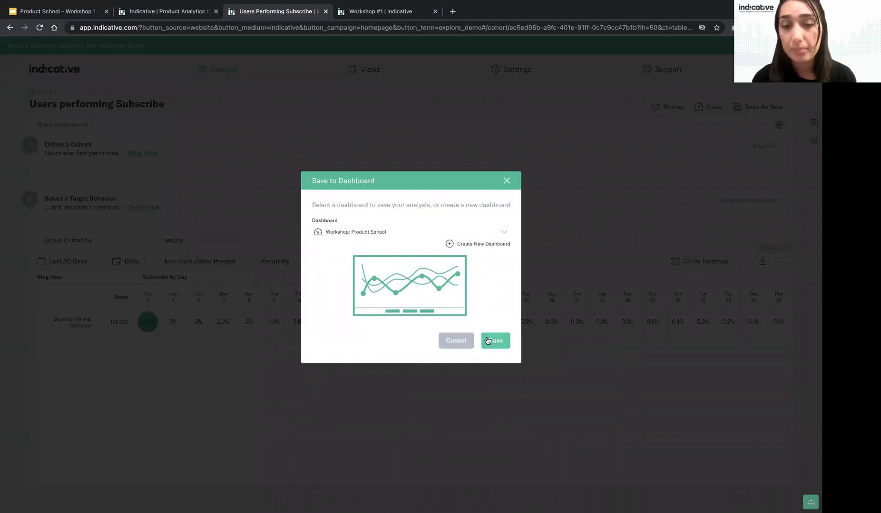
click(489, 341)
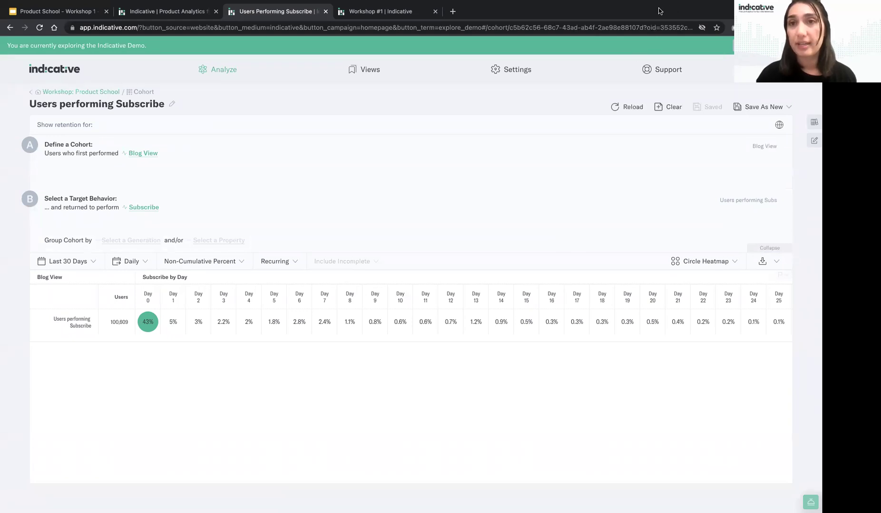
Step: Return to the Workshop #1 dashboard and review the bullets in the subscription roadmap note
mouse_move(456, 173)
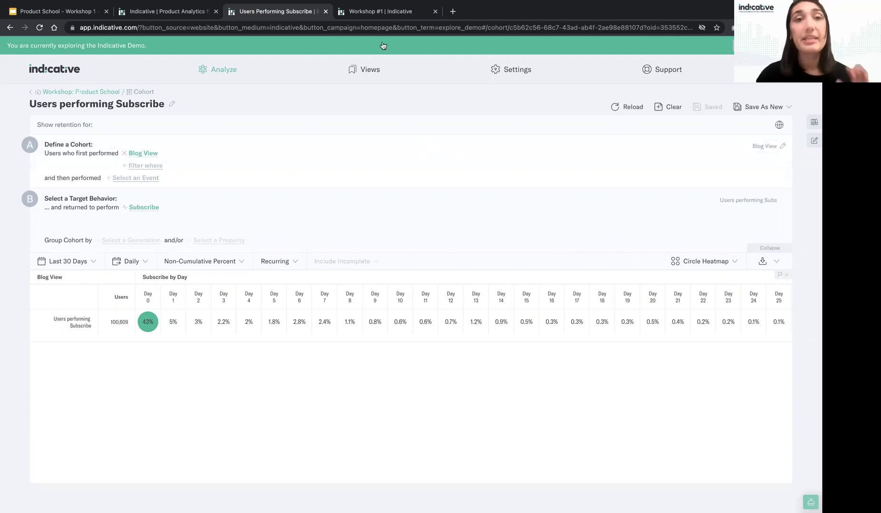
click(370, 15)
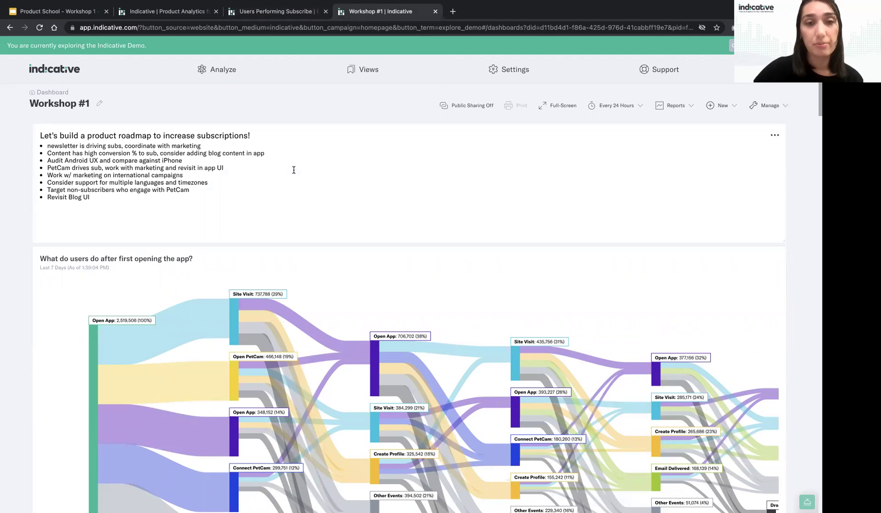
click(157, 205)
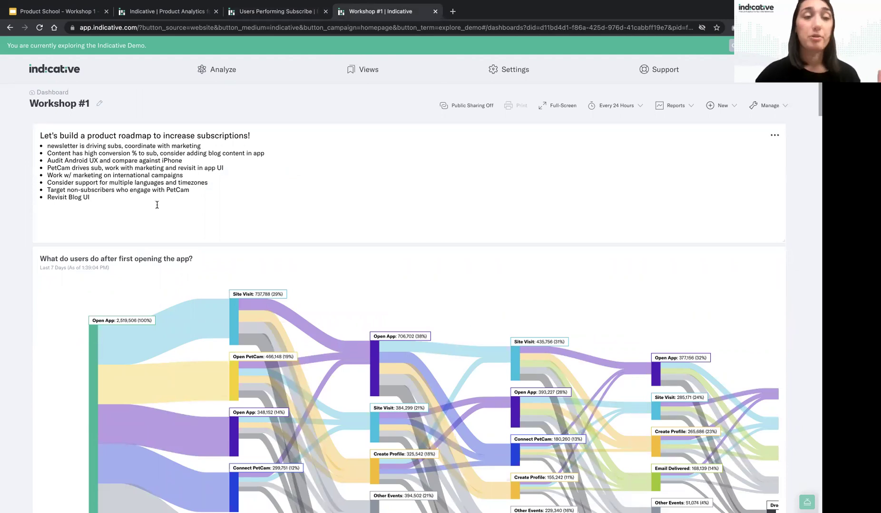